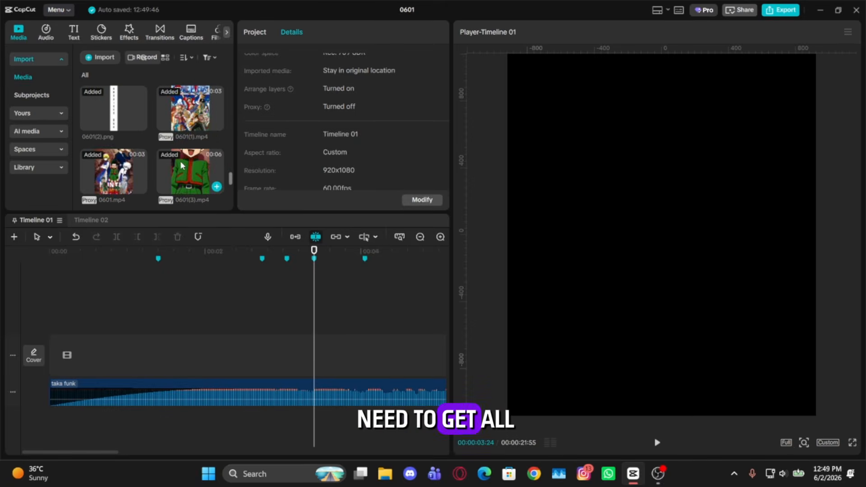
- Look through the imported media to find the manga panel images and other material for the edit
scroll(211, 84, "up", 3)
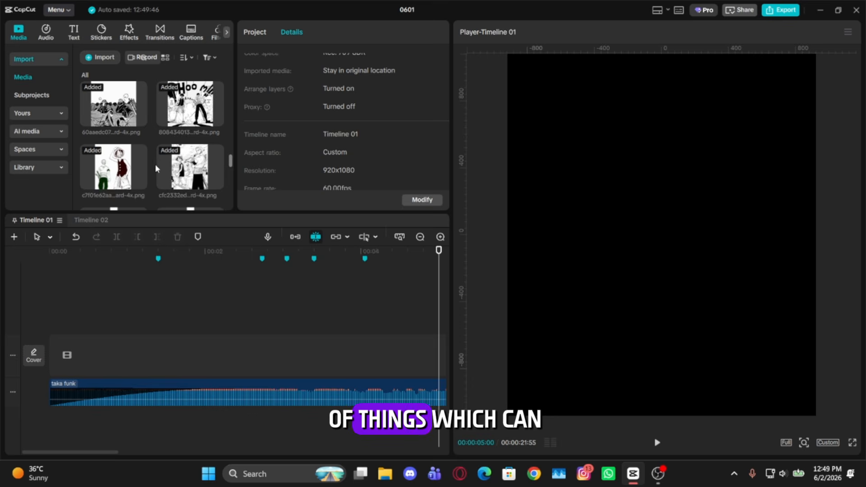
scroll(153, 181, "down", 8)
left_click_drag(153, 147, 132, 63)
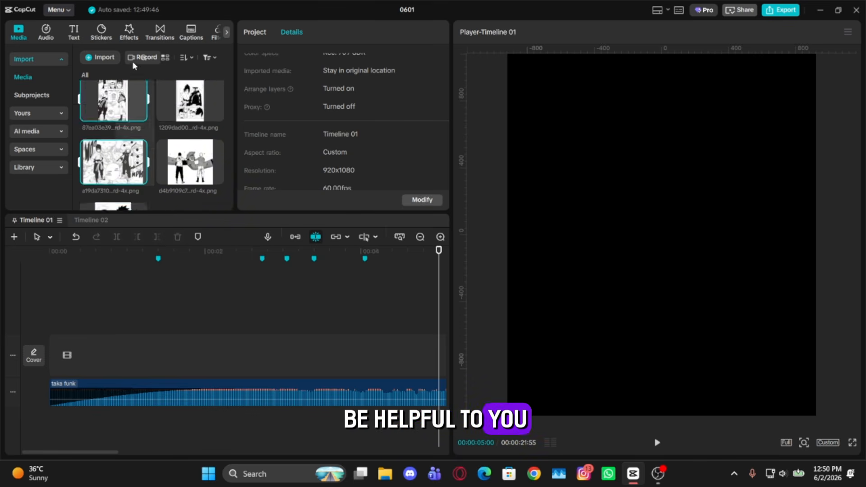
scroll(135, 151, "up", 12)
scroll(135, 155, "up", 3)
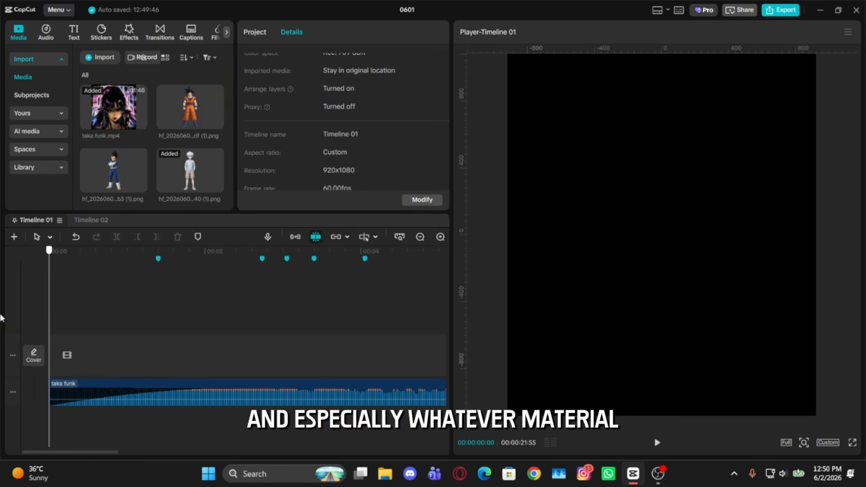
scroll(216, 162, "down", 2)
scroll(139, 112, "down", 4)
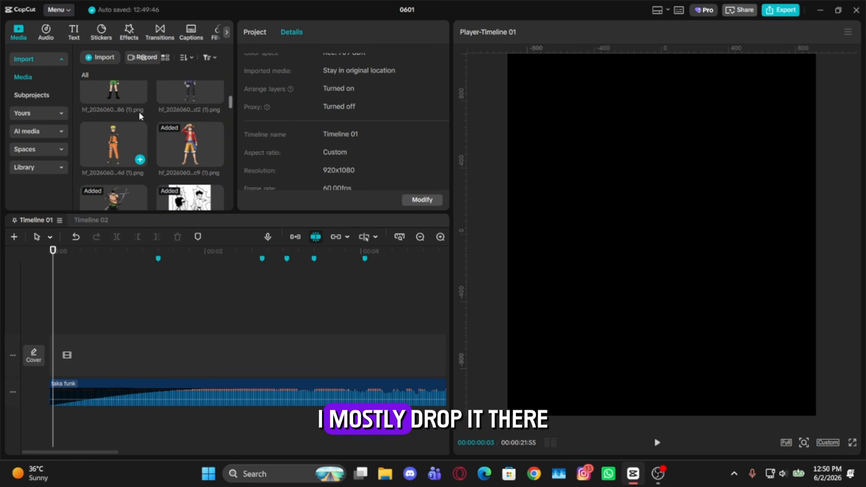
scroll(155, 138, "down", 6)
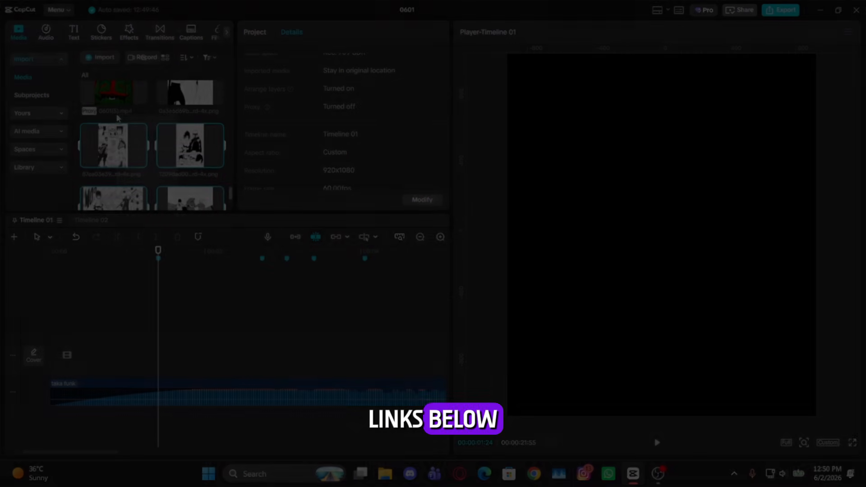
- Add the six Naruto and Sasuke manga panel images to the timeline at the first beat marker
scroll(146, 207, "down", 5)
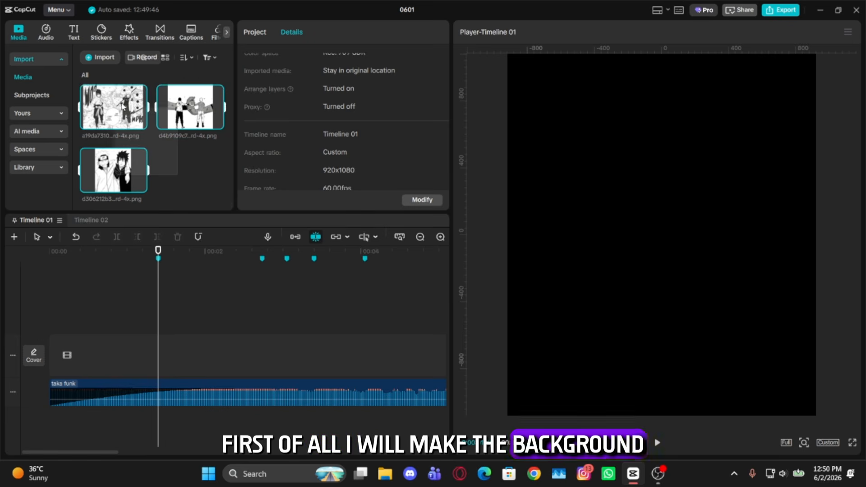
scroll(120, 113, "up", 3)
left_click_drag(183, 102, 155, 359)
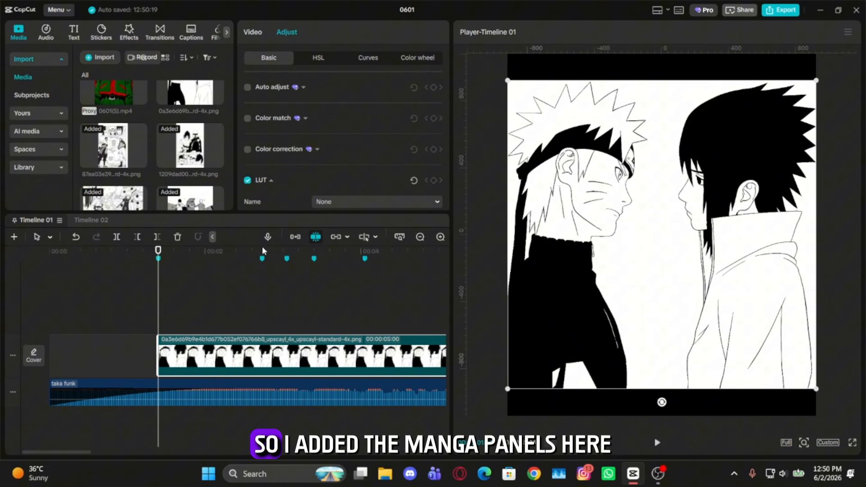
- Shorten the six manga panel clips to short equal lengths and move them to a track above the main one, starting at the first marker
left_click(295, 236)
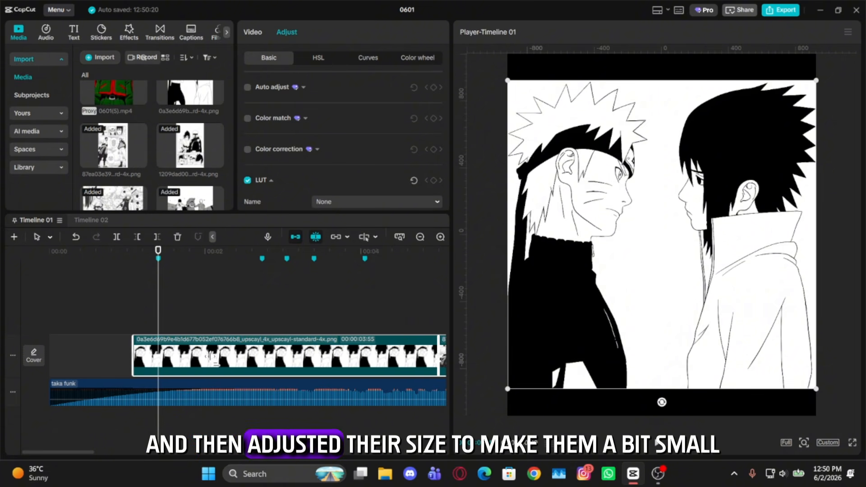
left_click_drag(214, 359, 334, 358)
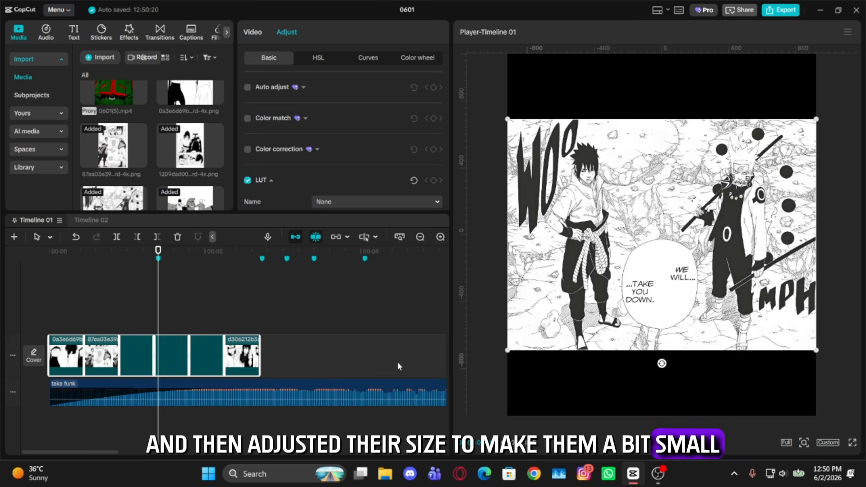
left_click_drag(42, 341, 170, 325)
scroll(212, 288, "up", 2)
left_click(189, 294)
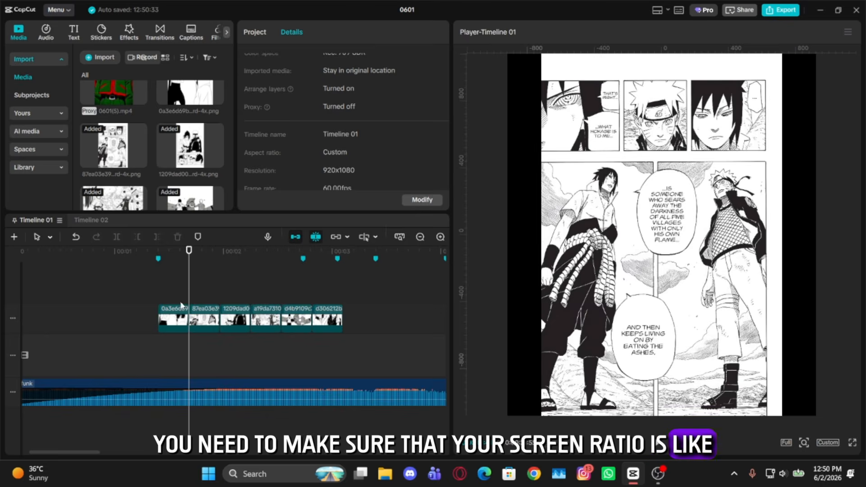
- Examine the timeline's aspect ratio and resolution in the project settings, leaving them as they are
left_click(180, 294)
left_click(157, 259)
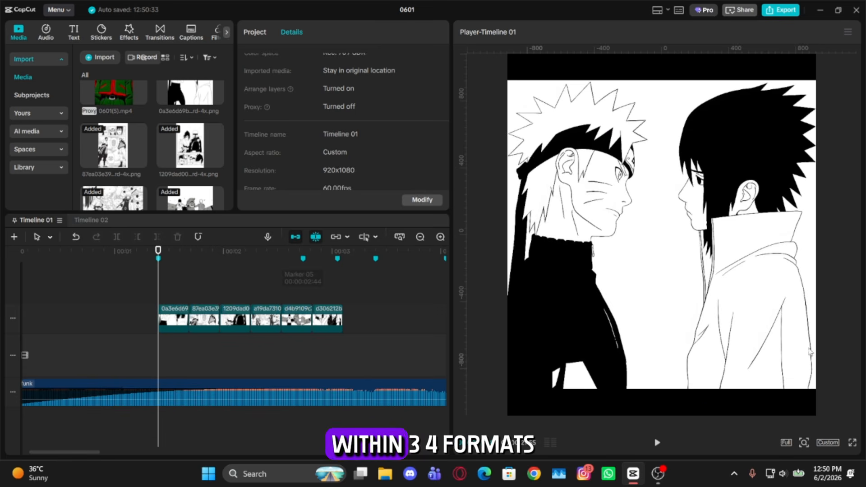
left_click(827, 443)
left_click(794, 307)
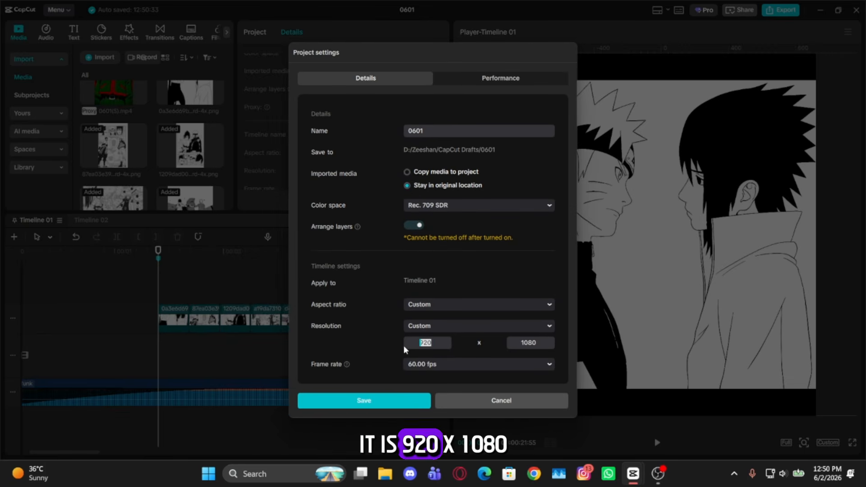
left_click(512, 399)
- Crop the sides of the first manga panel, and the top and bottom of the third panel, to fill the canvas
left_click(179, 317)
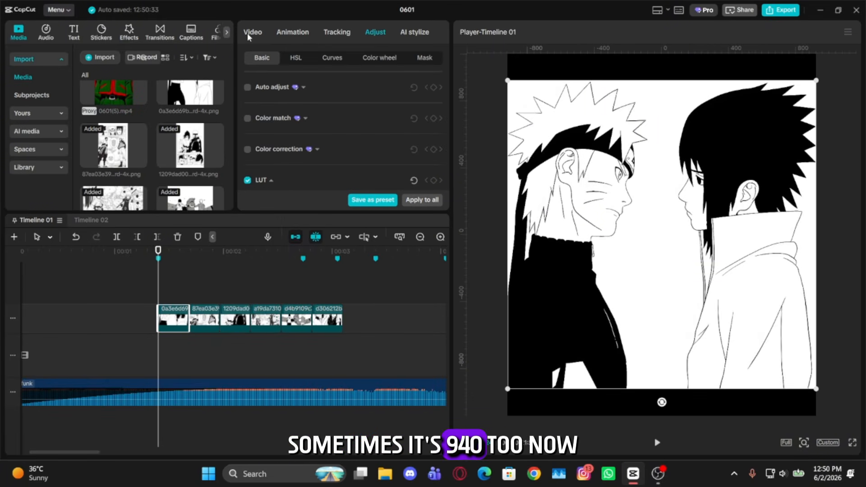
double_click(624, 161)
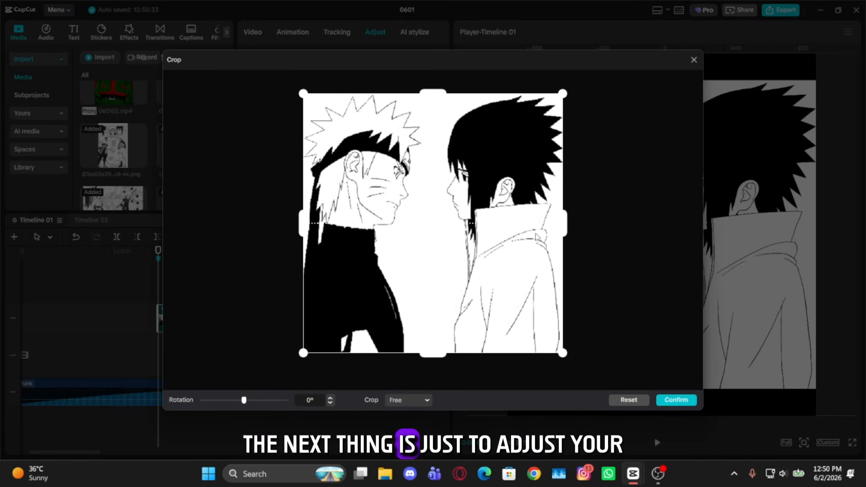
left_click_drag(303, 223, 325, 224)
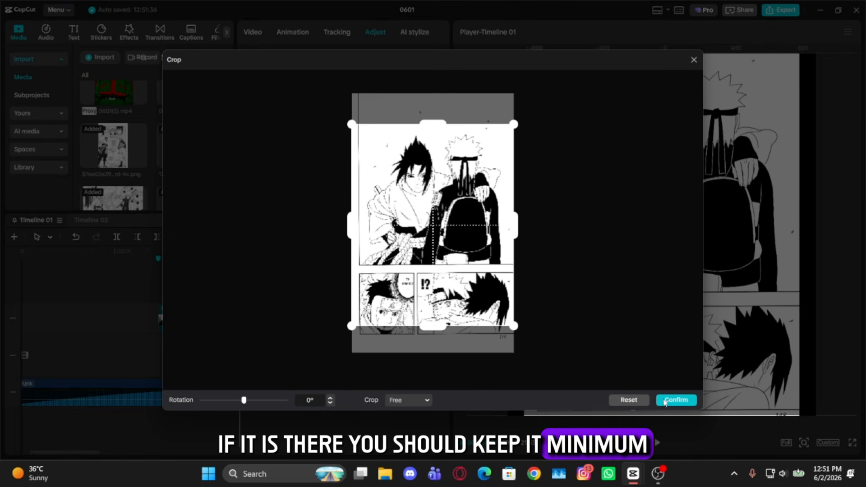
left_click(677, 400)
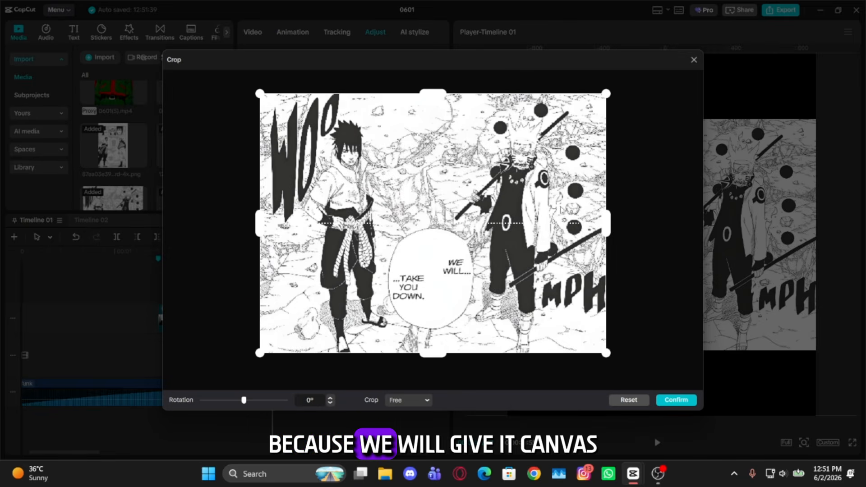
- Crop the fourth manga panel on both sides so it frames the two standing characters
left_click_drag(604, 223, 541, 224)
left_click_drag(261, 223, 330, 232)
left_click(679, 400)
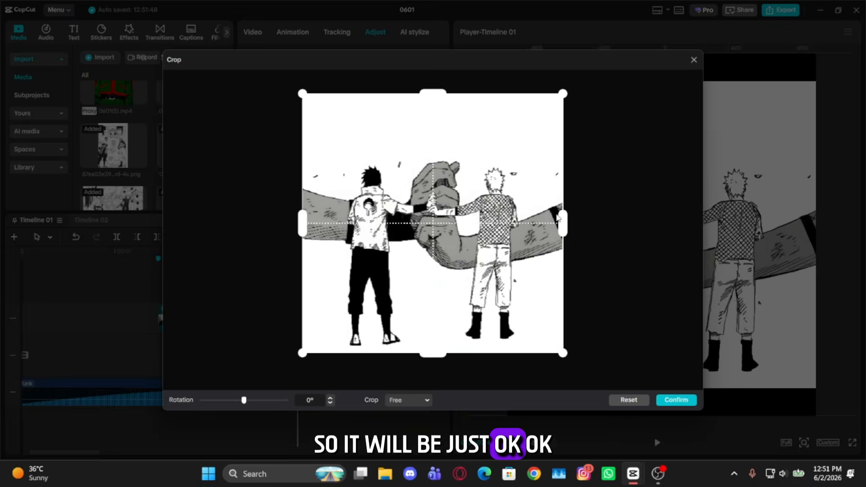
- Crop the fifth manga panel on both sides around the two characters, leaving the sixth panel uncropped
left_click_drag(563, 223, 537, 223)
left_click_drag(303, 223, 333, 223)
left_click(693, 400)
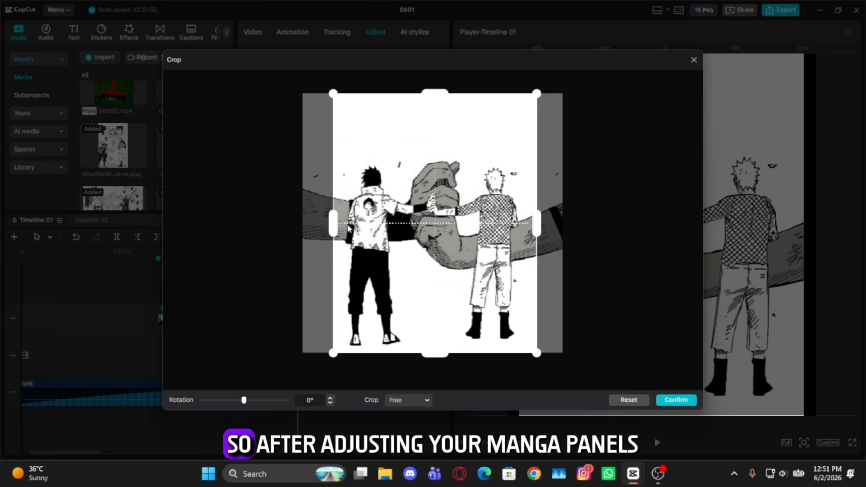
left_click(676, 400)
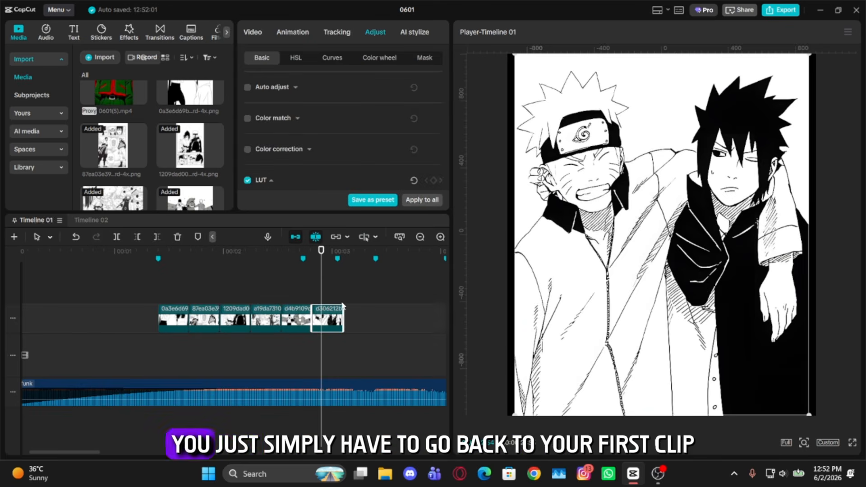
left_click(349, 224)
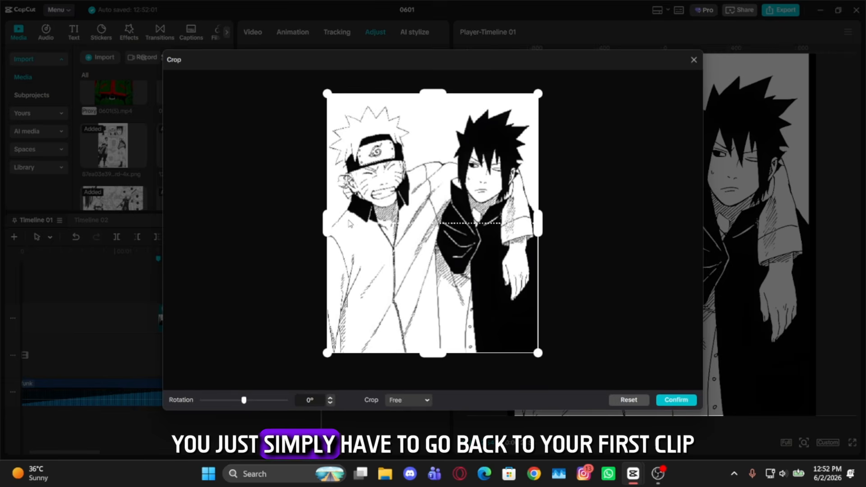
left_click(694, 60)
- Animate the first manga panel's scale with keyframes from 500% at its start to 100% at its end
left_click(190, 283)
left_click(172, 308)
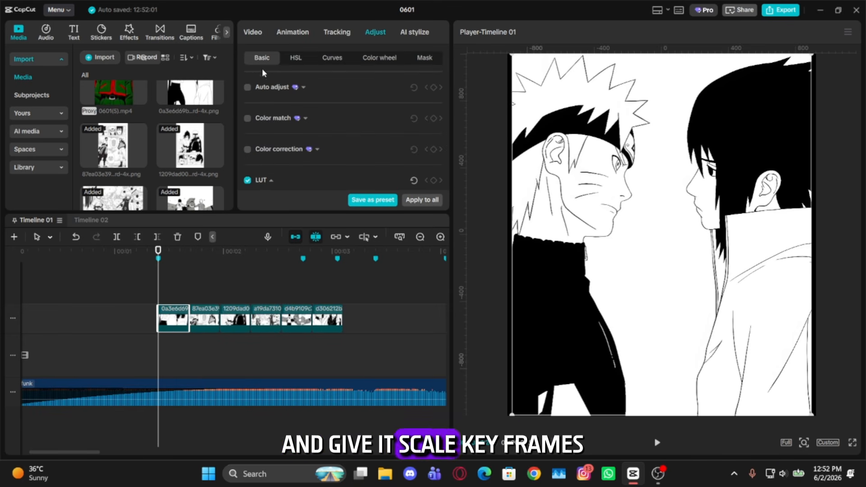
left_click(253, 33)
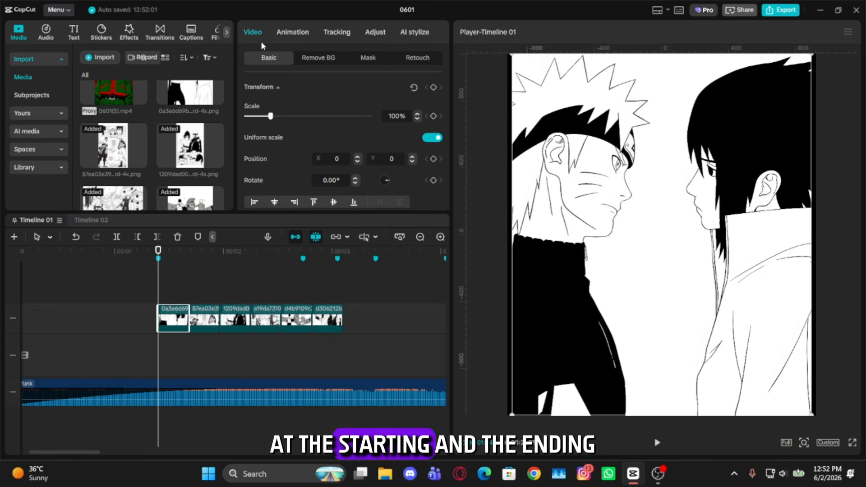
left_click(434, 116)
left_click_drag(271, 116, 369, 116)
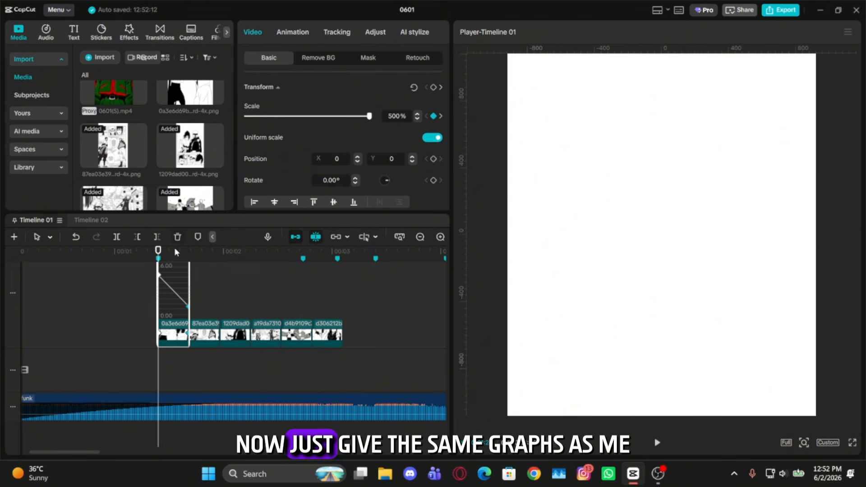
- Ease the second scale keyframe of the first panel and stretch its graph handle straight back to the clip's start
scroll(205, 290, "up", 5)
scroll(209, 289, "up", 1)
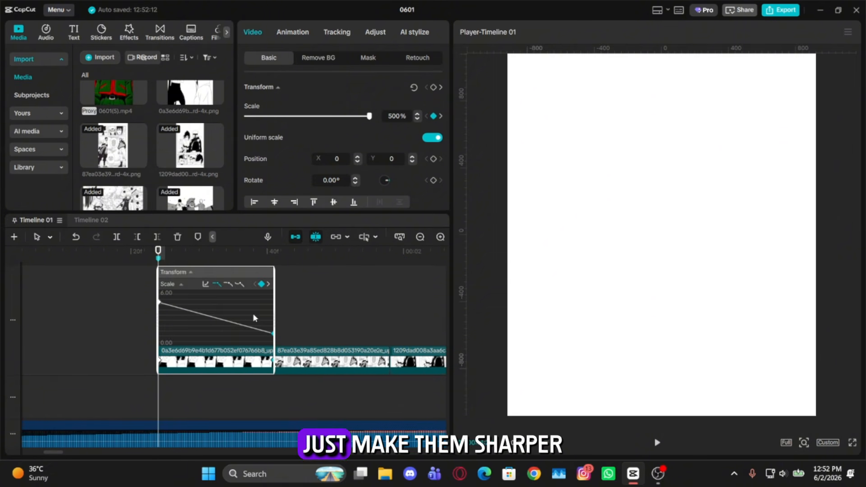
left_click(229, 285)
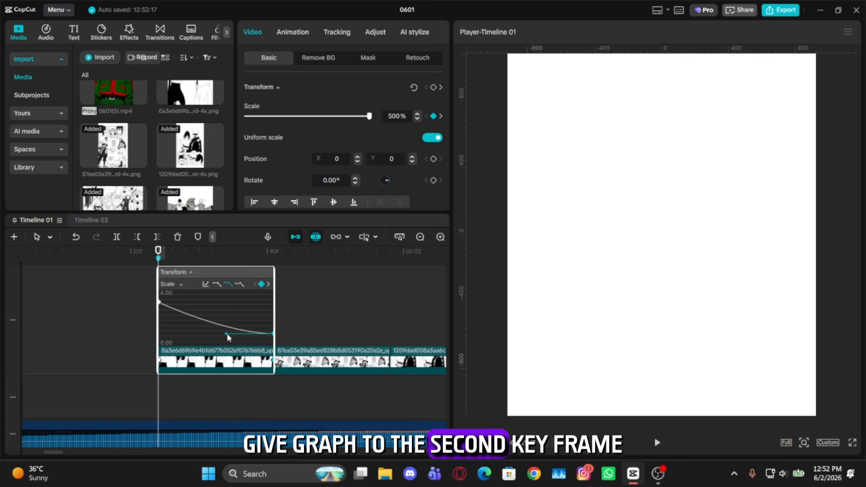
left_click_drag(227, 334, 129, 338)
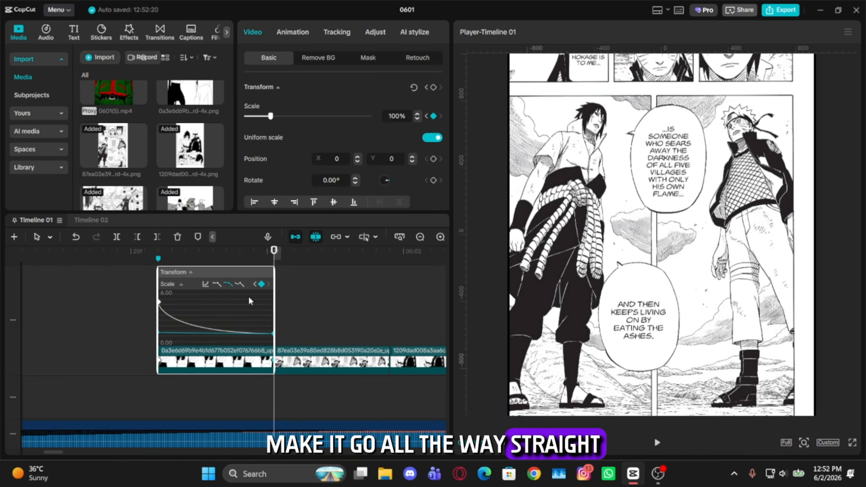
- Ease the first scale keyframe and pull its graph handle shorter and downward for a steeper initial drop
scroll(251, 301, "down", 2)
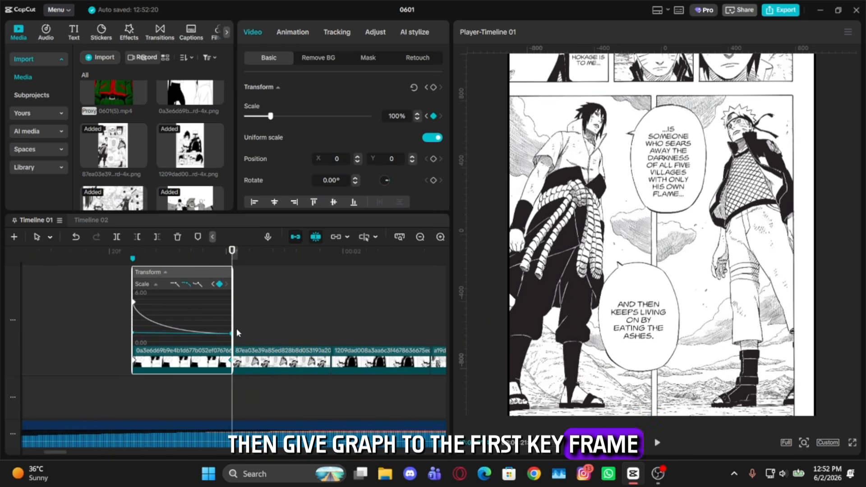
scroll(237, 333, "up", 1)
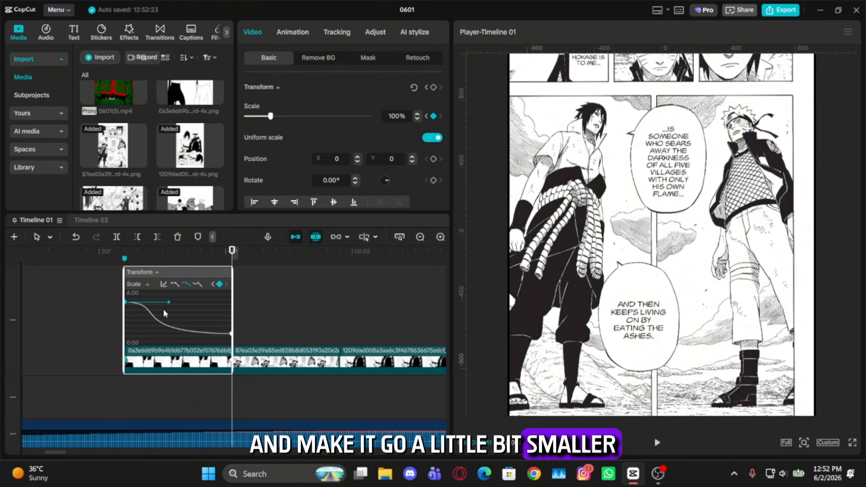
left_click_drag(168, 303, 156, 319)
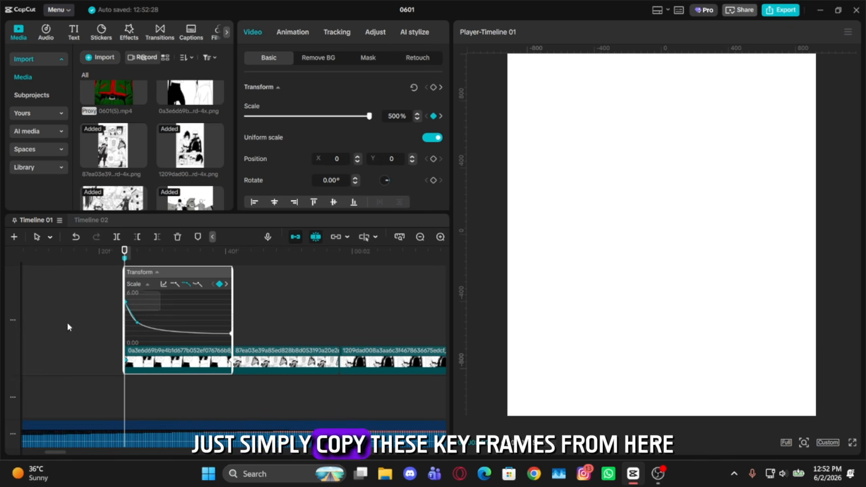
- Copy the first panel's scale keyframes and paste them at the start of the second manga panel
key("alt+k")
key("Down")
left_click(280, 324)
key("ctrl+v")
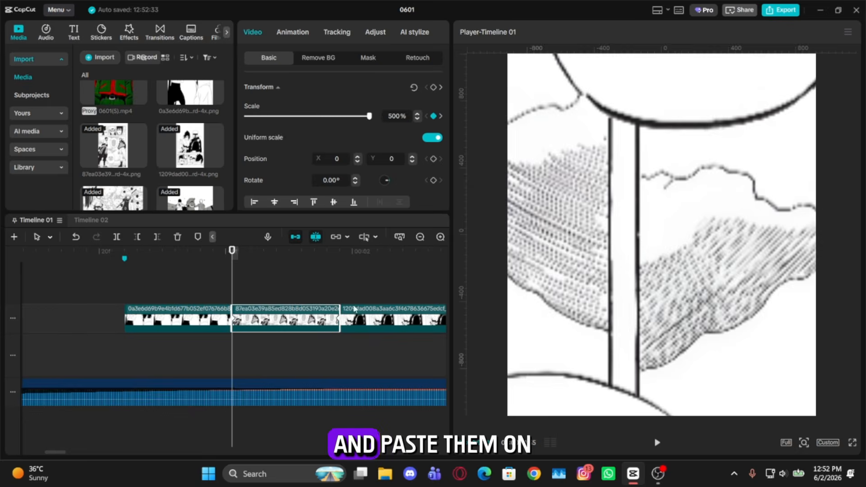
- Paste the copied scale keyframes at the start of each remaining manga panel, from the third to the sixth
key("Down")
left_click(367, 329)
key("ctrl+v")
key("Down")
left_click(289, 327)
key("ctrl+v")
key("Down")
left_click(361, 328)
key("ctrl+v")
key("Down")
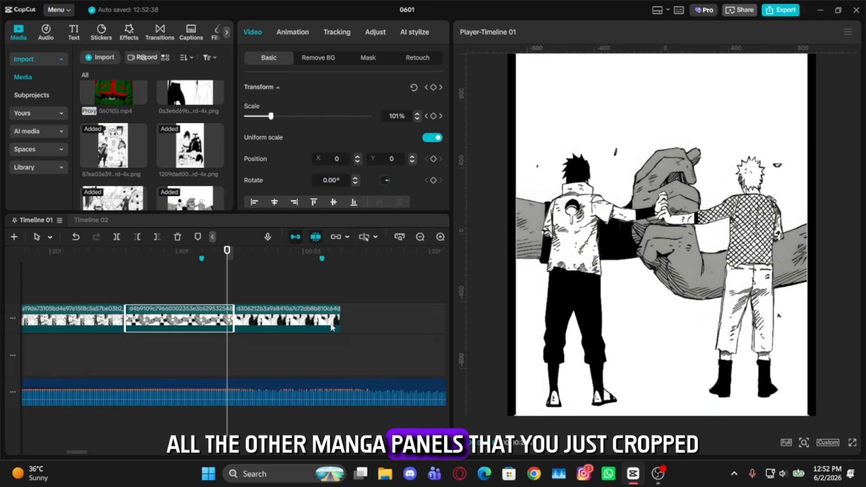
left_click(291, 315)
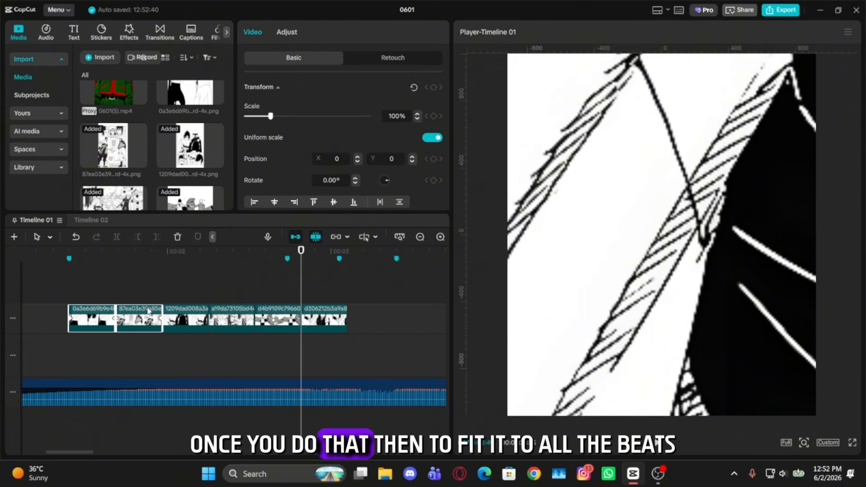
- Copy the first four manga panels and paste them directly after the sixth panel
left_click(351, 288)
left_click_drag(352, 288, 347, 288)
left_click_drag(239, 284, 86, 322)
key("ctrl+c")
key("ctrl+v")
scroll(243, 272, "up", 3)
scroll(256, 272, "right", 5)
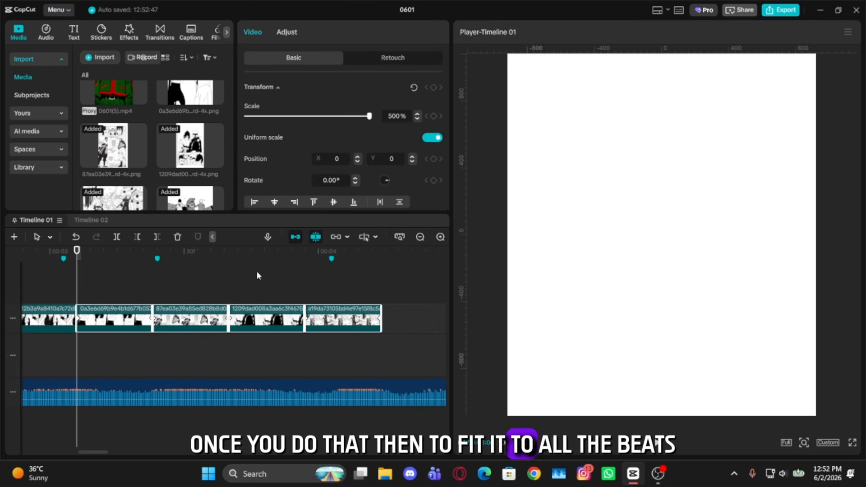
- Delete the fourth pasted panel and position the playhead between the last remaining clip and the next beat marker
left_click(319, 321)
key("Delete")
left_click(337, 286)
key("Up")
key("Down")
key("Left")
key("Left")
key("Left")
key("Left")
key("Left")
key("Left")
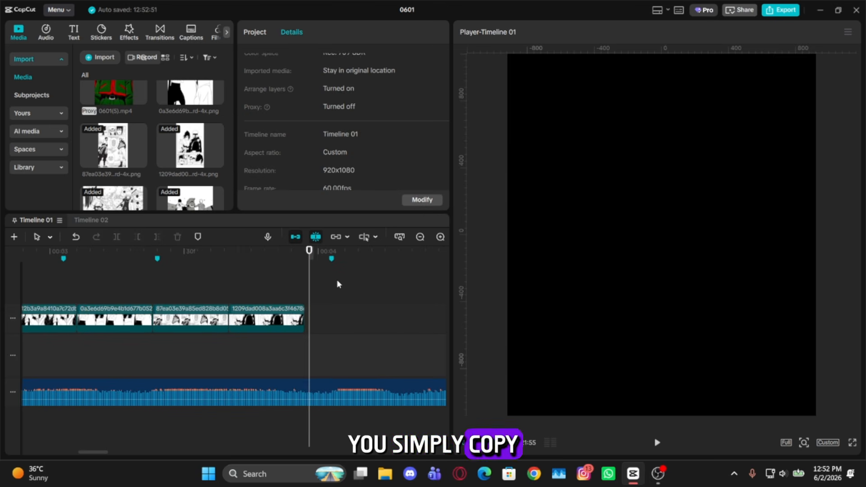
- Retime the pasted manga panels so their cuts fall on the beat markers and the last one ends at the marker near 00:04
scroll(265, 293, "down", 2)
left_click(278, 294)
left_click(104, 310)
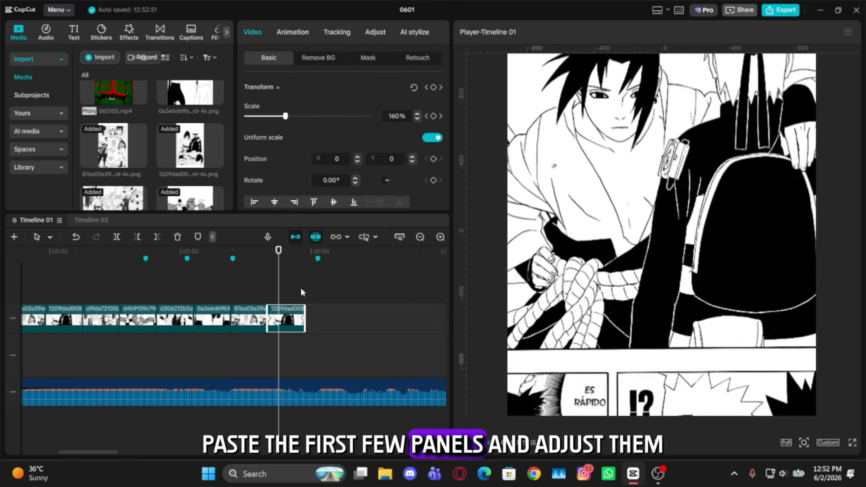
left_click_drag(302, 292, 228, 303)
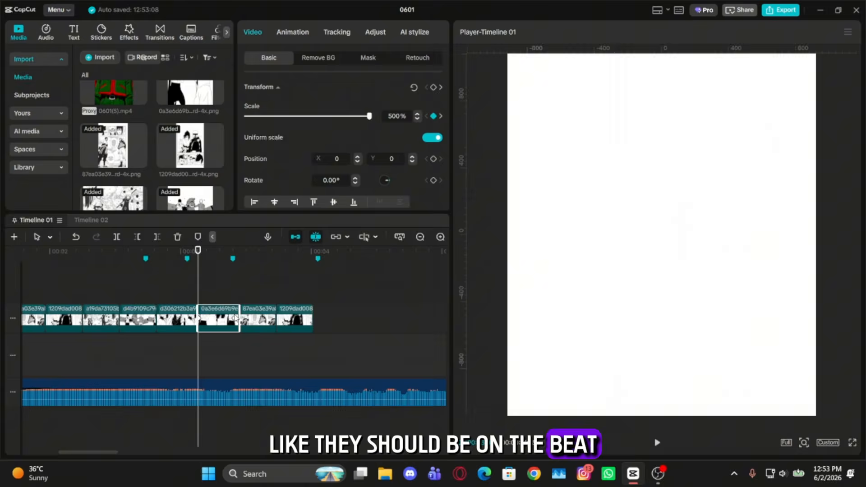
left_click(308, 291)
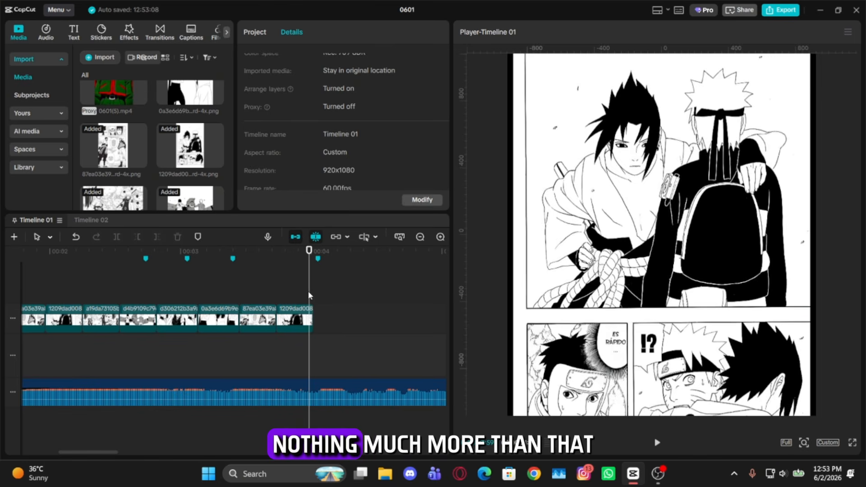
left_click(307, 318)
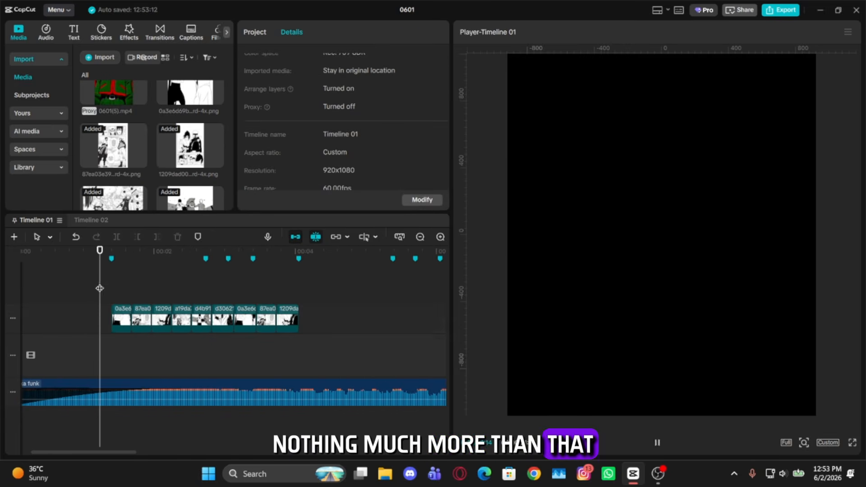
- Play back the manga panel sequence from its start to check for black areas around the panels
key("space")
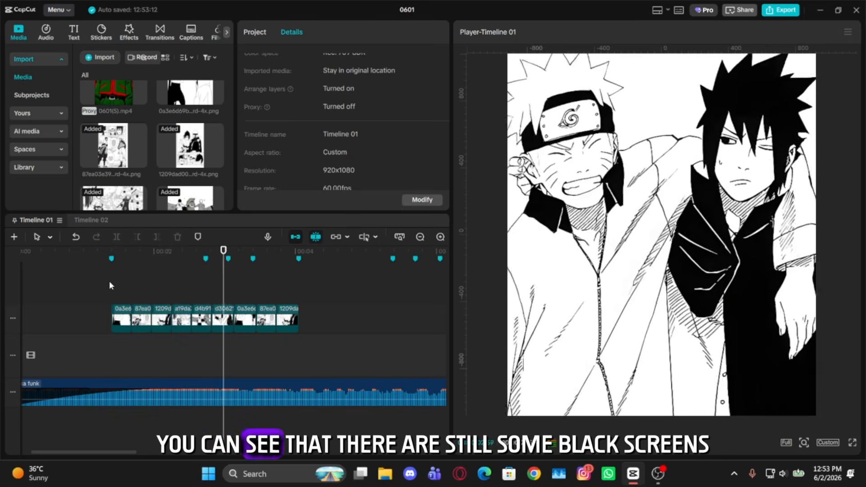
left_click(109, 280)
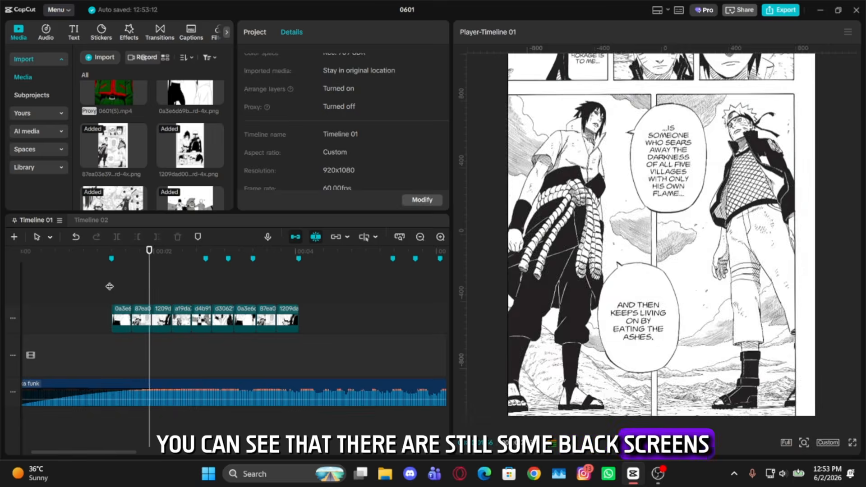
left_click(112, 282)
key("space")
- Move all manga panels onto the main track and give them the first Blur canvas background
left_click_drag(295, 283, 126, 356)
scroll(347, 136, "down", 10)
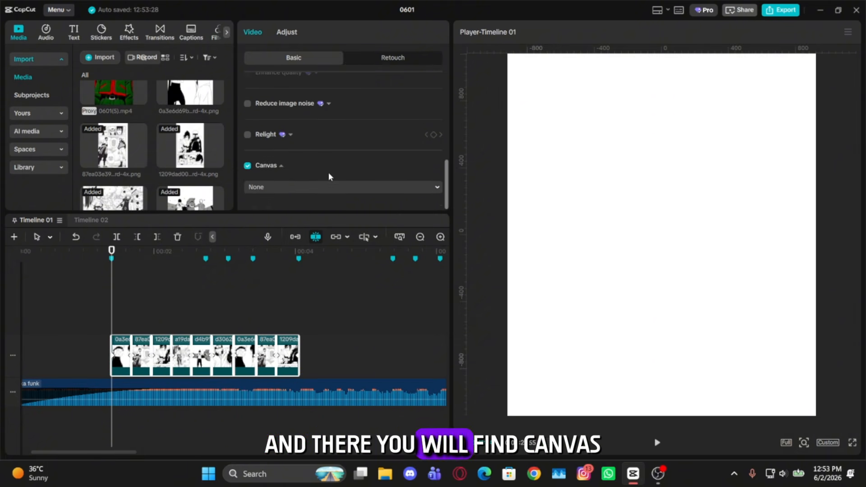
left_click(325, 187)
left_click(280, 223)
scroll(289, 171, "down", 2)
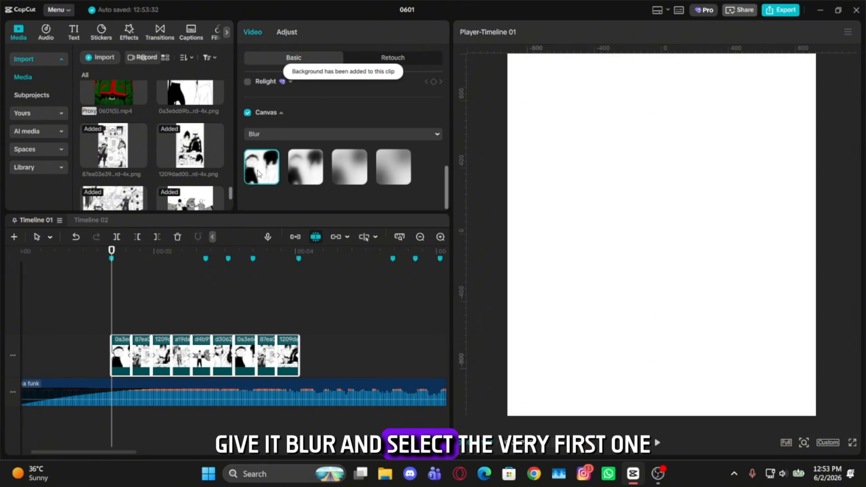
- Play back the opening panels to check that the blurred canvas fills the frame
left_click(102, 308)
key("space")
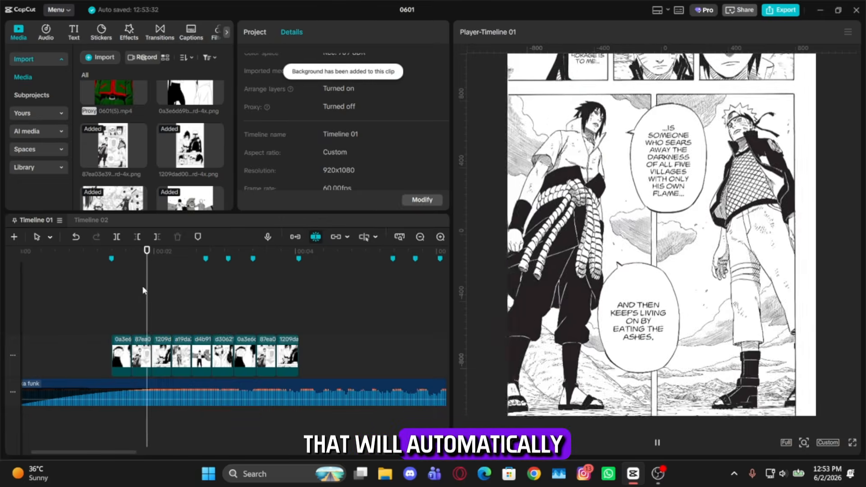
left_click(144, 293)
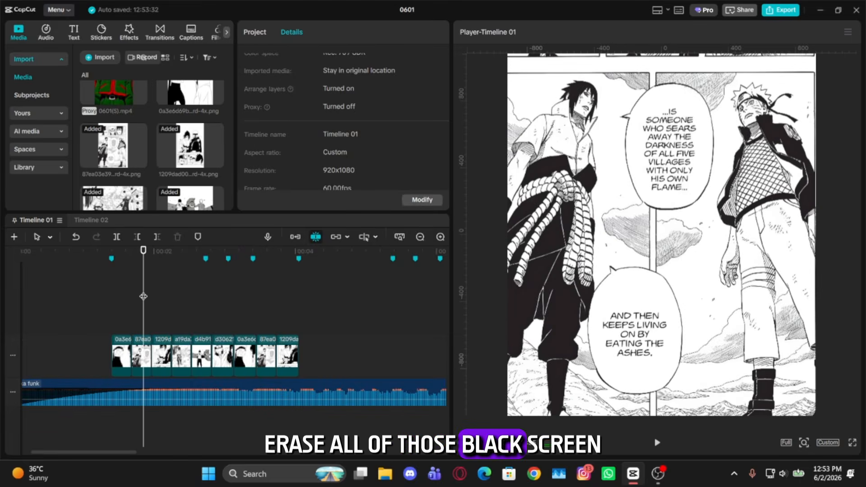
- Place color b.png on a track above the manga panels and trim it to span exactly from the first panel to the last
left_click_drag(143, 296, 111, 296)
scroll(171, 152, "down", 6)
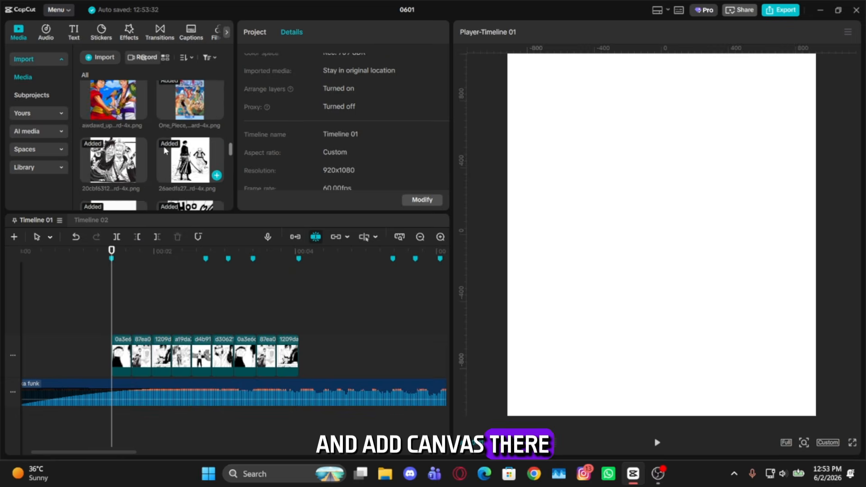
left_click_drag(170, 152, 112, 318)
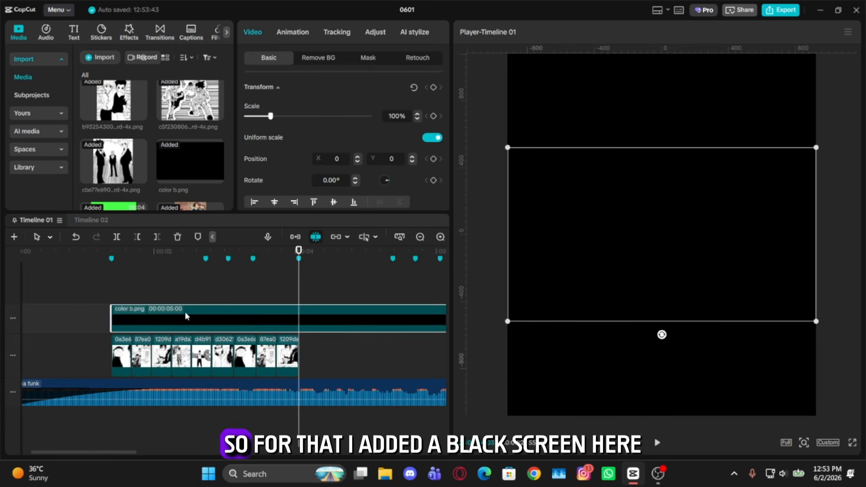
scroll(185, 312, "right", 3)
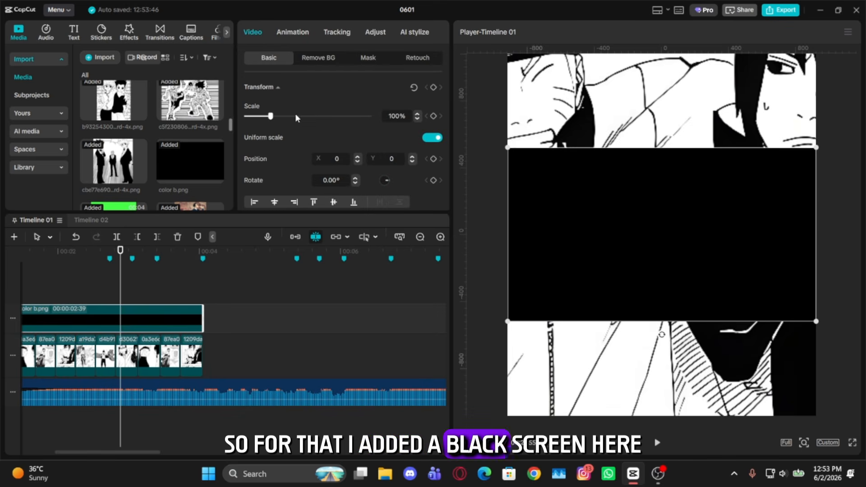
- Enlarge the black overlay image to fill the frame and set its opacity to 30%
scroll(332, 160, "down", 3)
left_click_drag(368, 181, 279, 182)
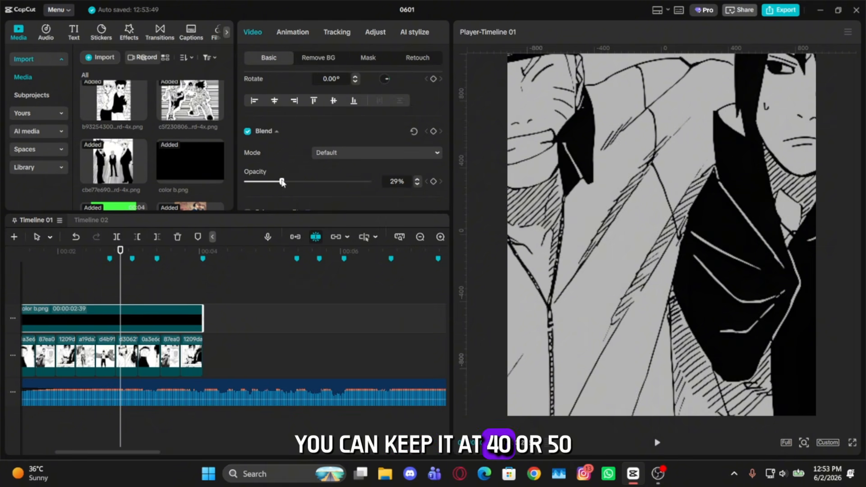
left_click_drag(282, 182, 283, 181)
scroll(216, 330, "left", 3)
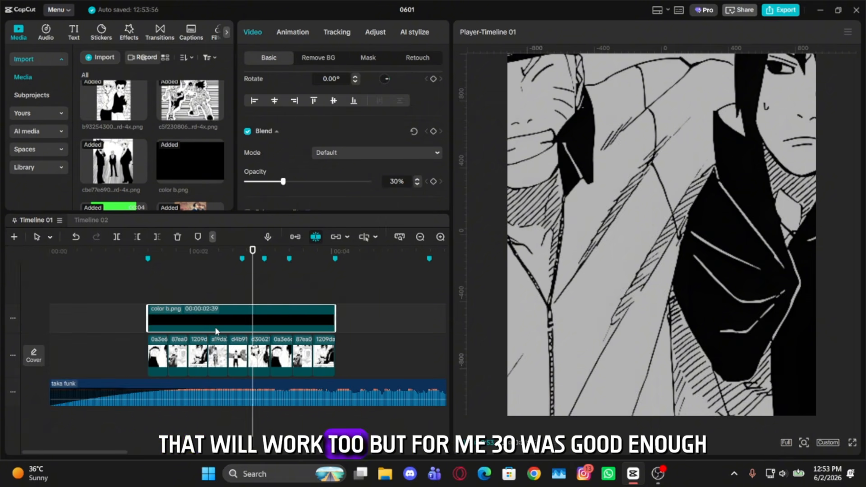
- Combine all manga panels on the main track into one compound clip, leaving the black overlay separate
left_click(156, 283)
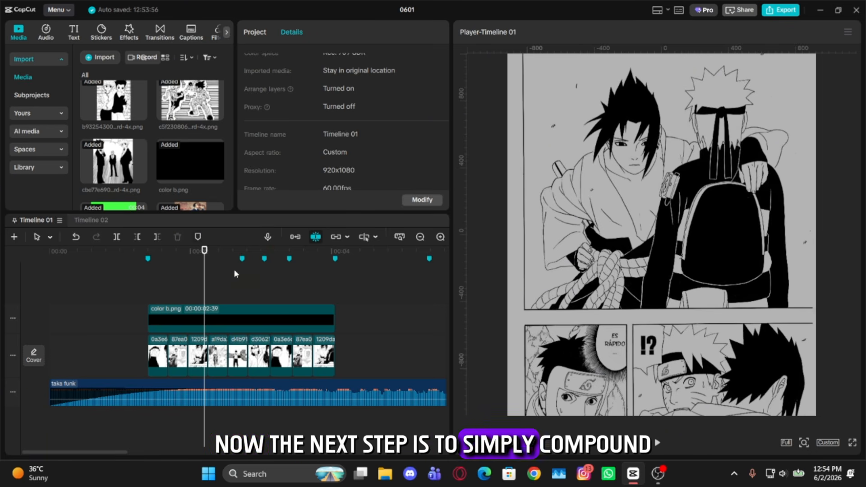
left_click_drag(364, 344, 114, 358)
key("alt+g")
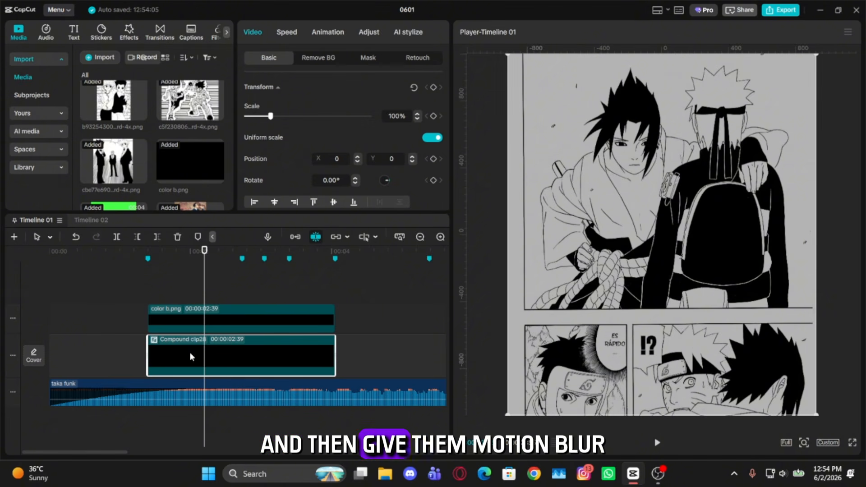
- Enable motion blur on the compound manga clip with Blur at 40 and Blend at 0
scroll(340, 116, "down", 10)
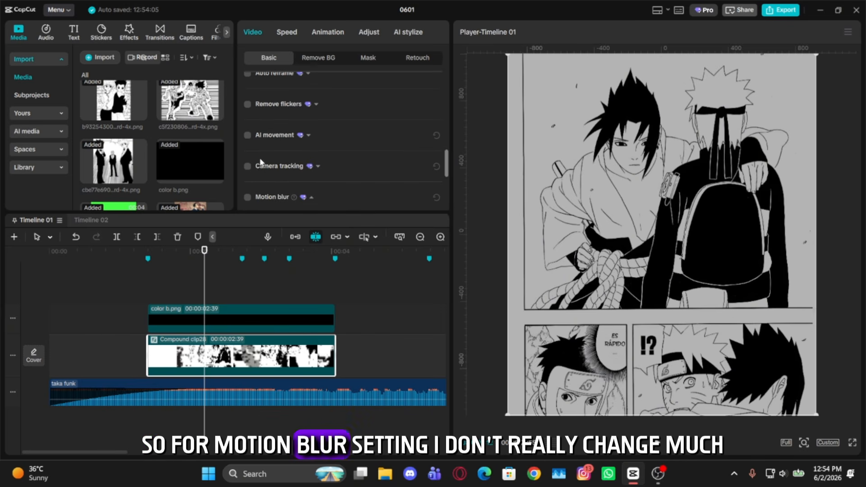
left_click(247, 198)
scroll(271, 181, "down", 2)
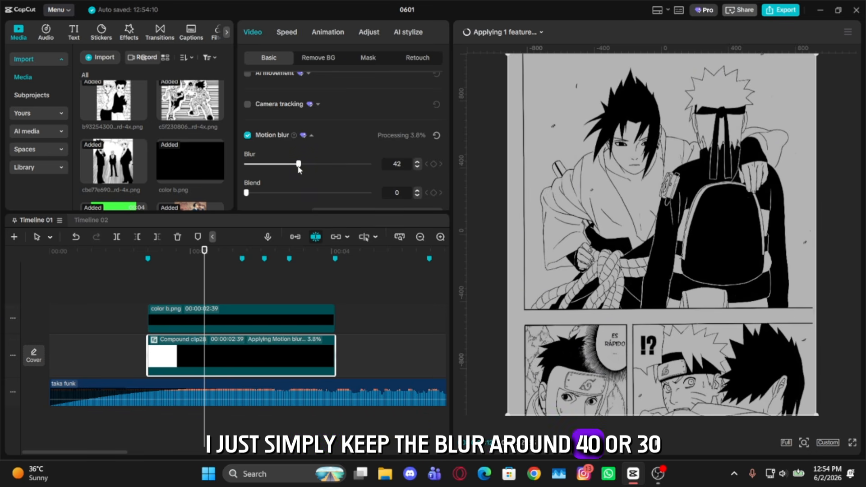
left_click_drag(297, 167, 295, 166)
- Place Ink splash gs.mp4 on a track above the black overlay, aligned with the panels' start, and remove its audio
scroll(172, 128, "down", 2)
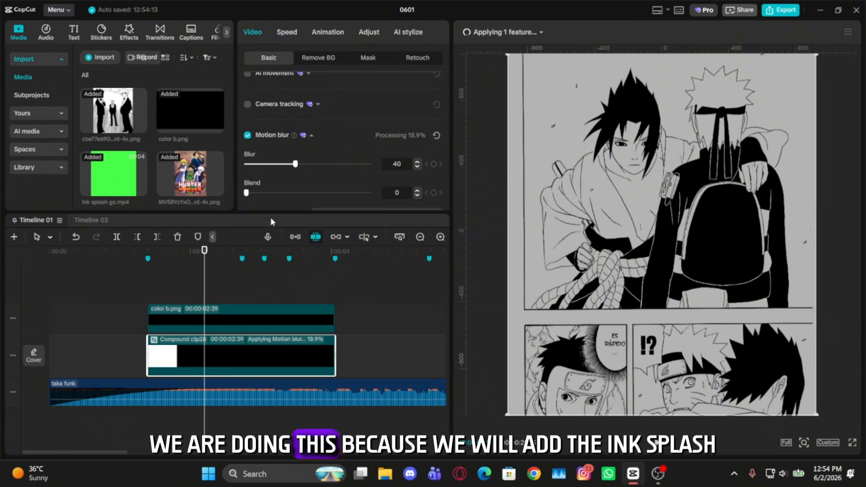
left_click(131, 176)
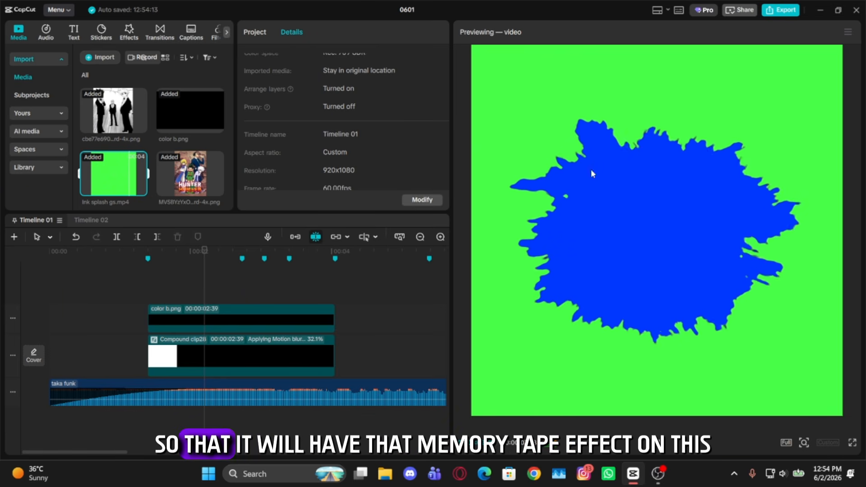
left_click(121, 174)
mouse_move(121, 170)
left_mouse_down()
mouse_move(163, 305)
mouse_move(149, 300)
left_mouse_up()
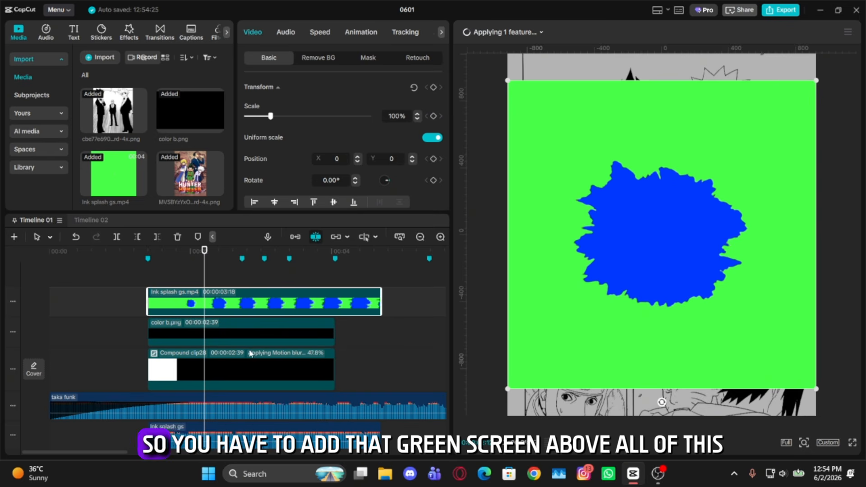
left_click(249, 354)
left_click(260, 299)
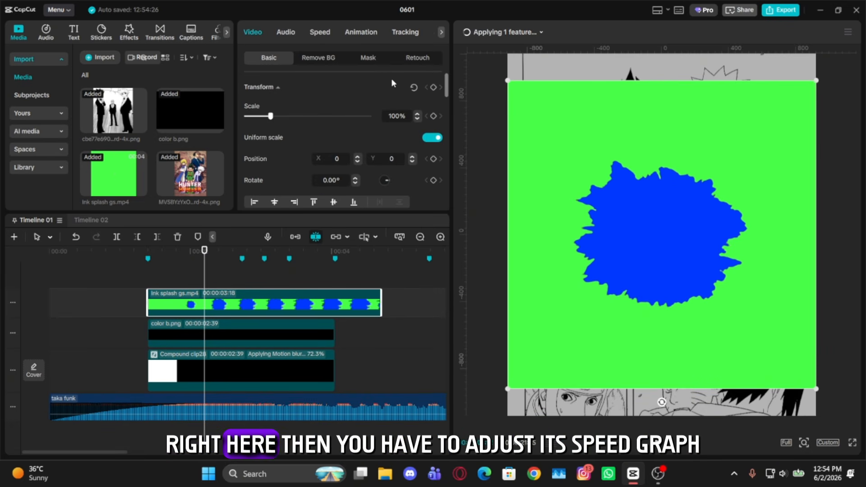
- Apply the Flash in speed curve to the ink splash clip
left_click(328, 30)
left_click(339, 57)
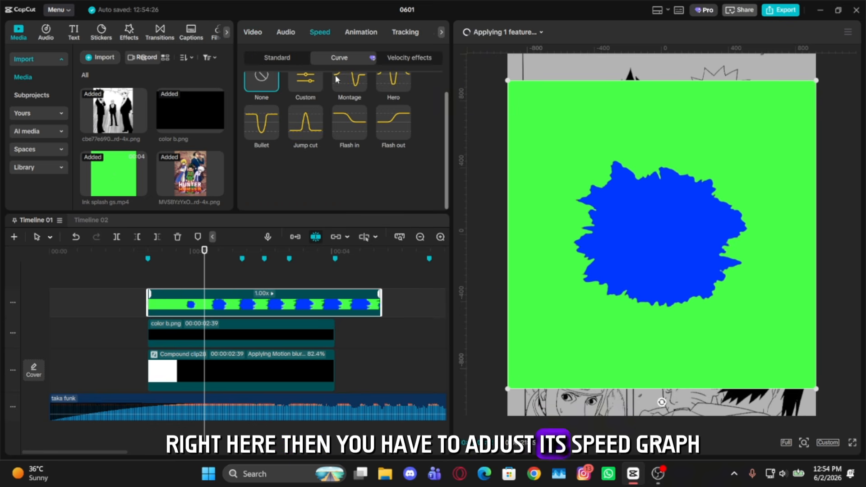
left_click(357, 128)
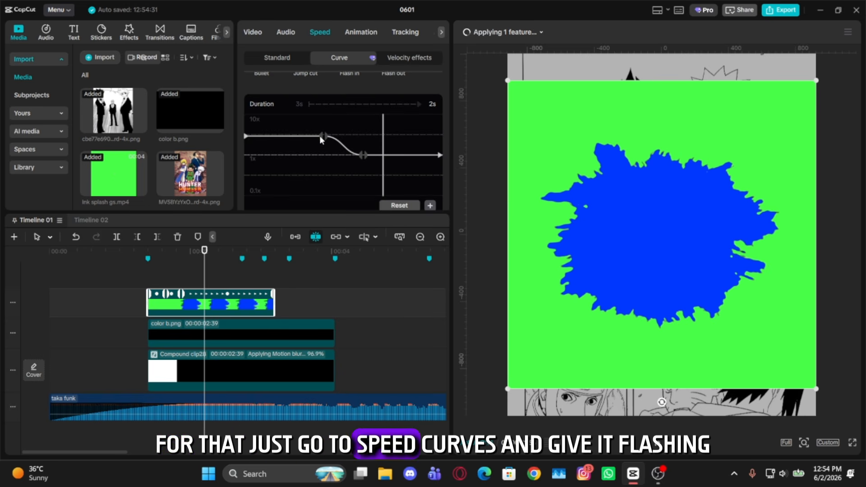
- Reshape the ink splash's speed curve to start fast and dip below 1x, level its middle at 1x, and stretch the clip to the panels' end
left_click_drag(320, 135, 317, 166)
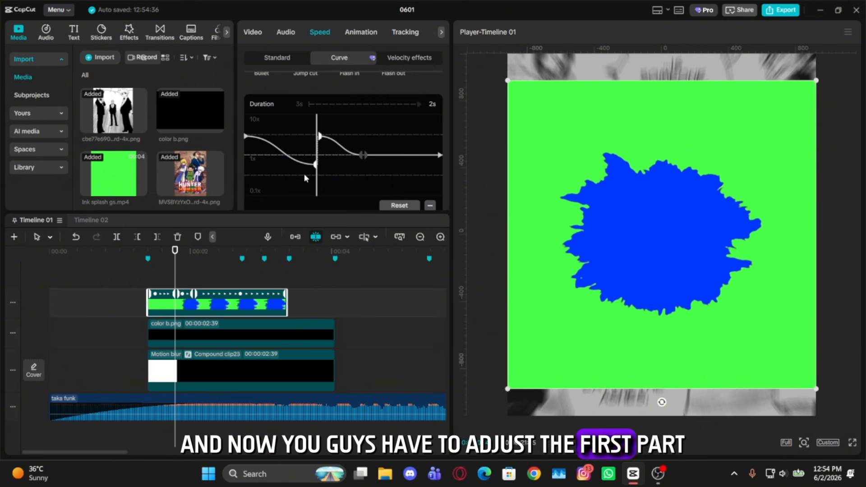
left_click_drag(247, 136, 243, 105)
left_click_drag(321, 136, 367, 163)
left_click_drag(246, 115, 245, 131)
left_click(364, 156)
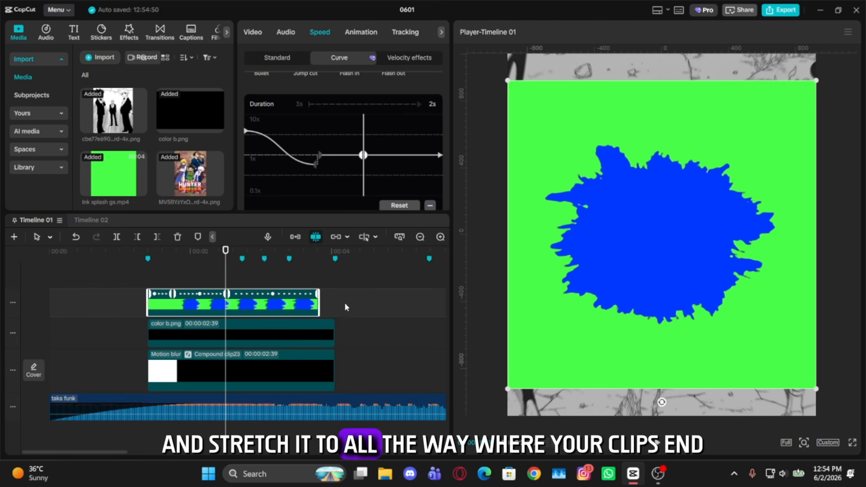
left_click_drag(320, 294, 335, 294)
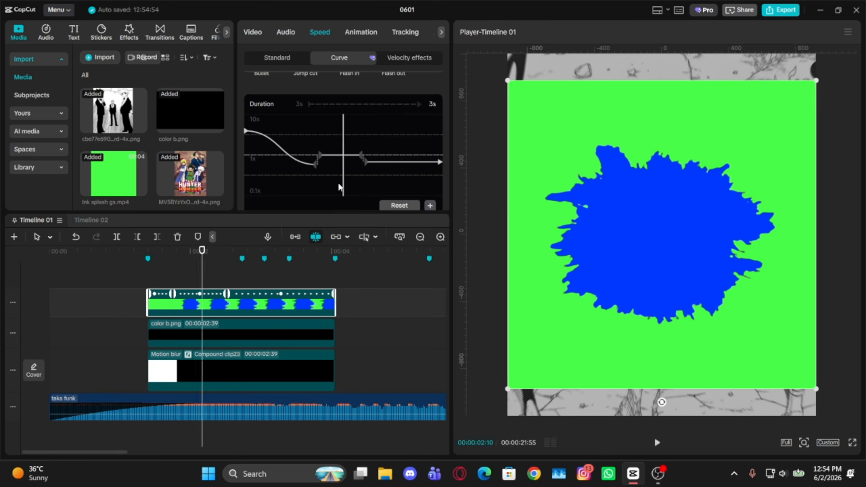
- Enable smooth slow-mo on the ink splash clip using Optical flow
scroll(316, 158, "down", 2)
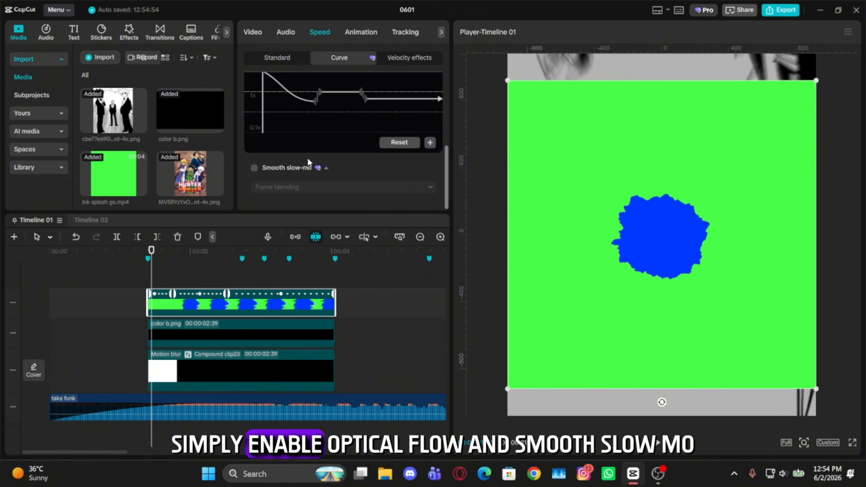
left_click(296, 169)
left_click(316, 187)
left_click(293, 235)
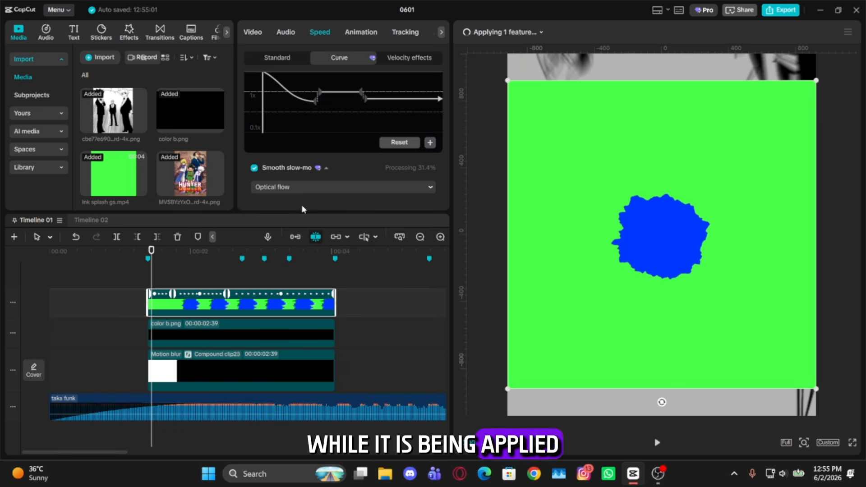
- Turn off uniform scale for the ink splash clip and set its scale height to about 116%
left_click(252, 30)
left_click(436, 139)
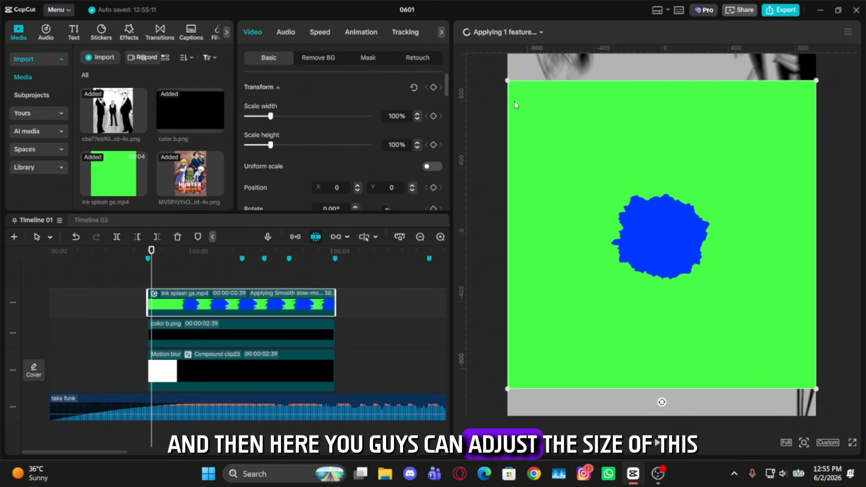
left_click_drag(271, 146, 275, 145)
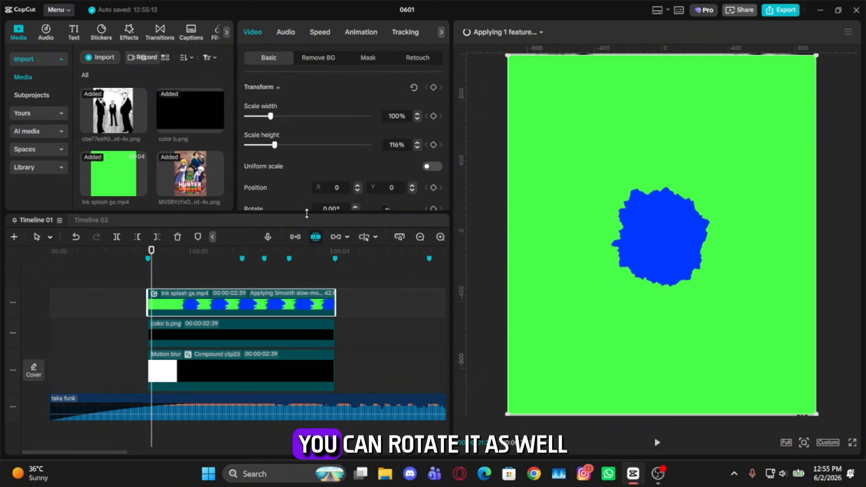
- Enlarge the ink splash to about 153% width and 145% height and rotate it to about -64.9°, judging it near the clip's end
left_click(318, 251)
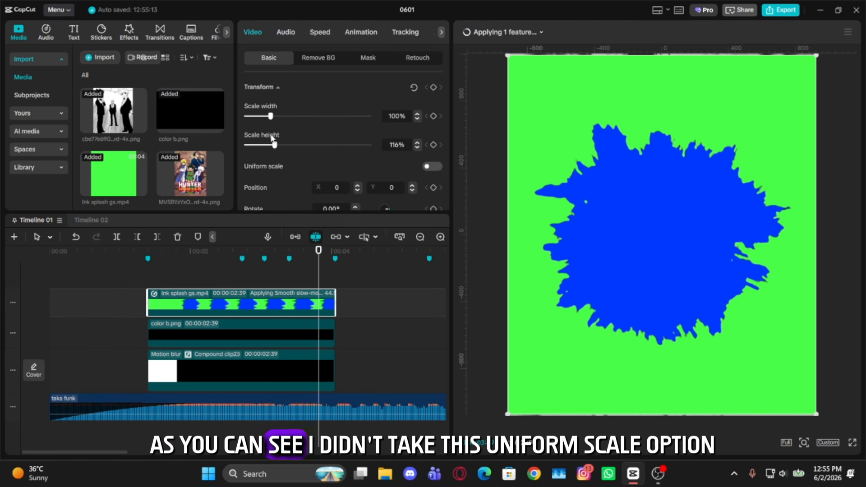
left_click_drag(274, 144, 279, 116)
scroll(591, 204, "down", 3)
left_click_drag(661, 395, 804, 310)
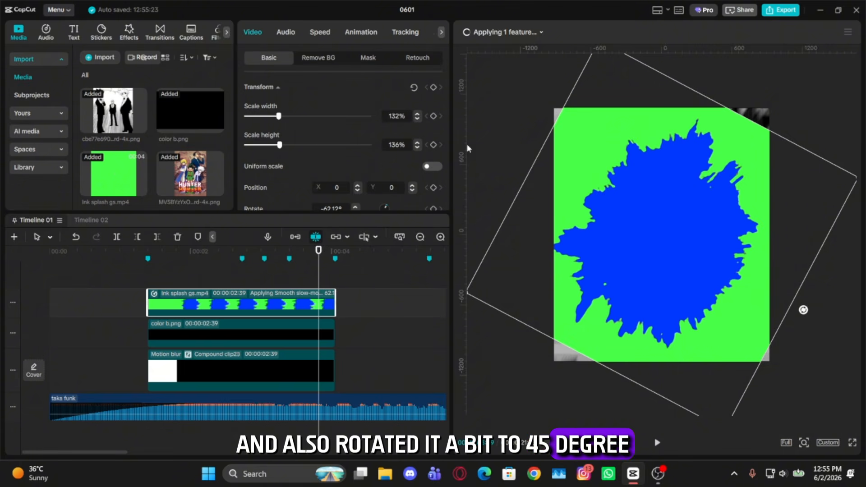
left_click_drag(278, 117, 282, 144)
left_click_drag(804, 310, 816, 307)
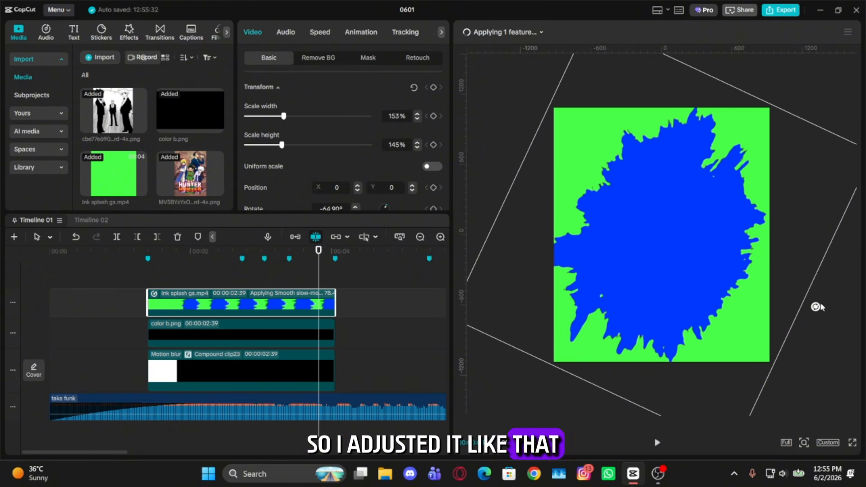
- Increase the ink splash clip's scale height to about 154%
scroll(697, 242, "up", 2)
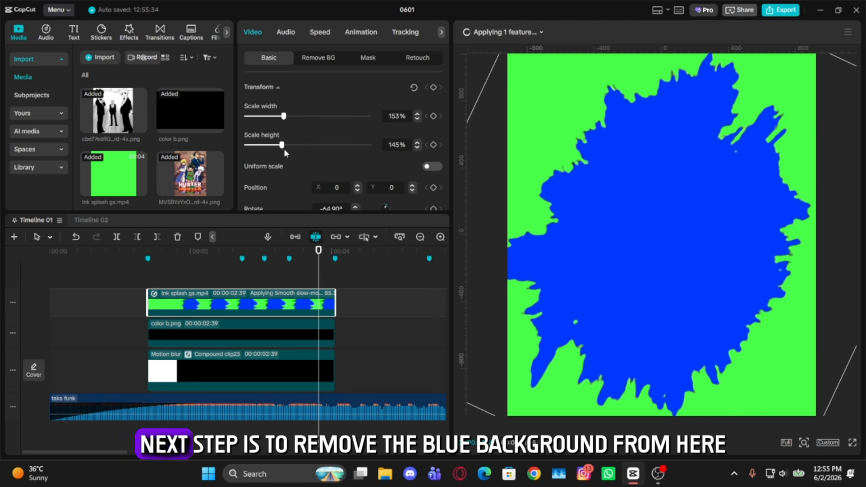
left_click_drag(281, 145, 284, 145)
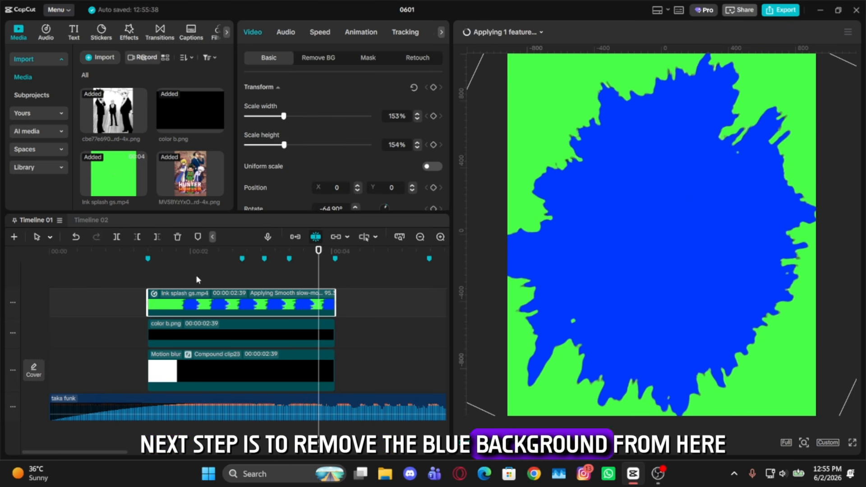
- Chroma key the blue out of the ink splash clip with intensity 100 and feather edge 40
left_click(195, 254)
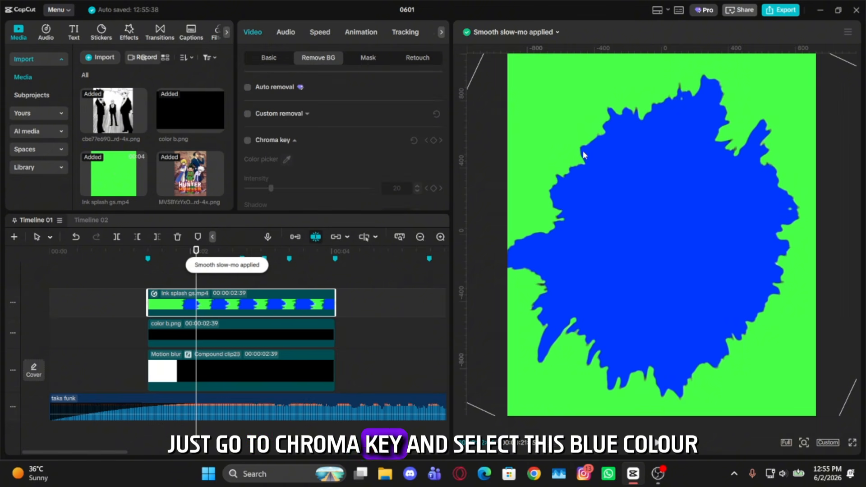
left_click(320, 59)
left_click(248, 140)
left_click(286, 159)
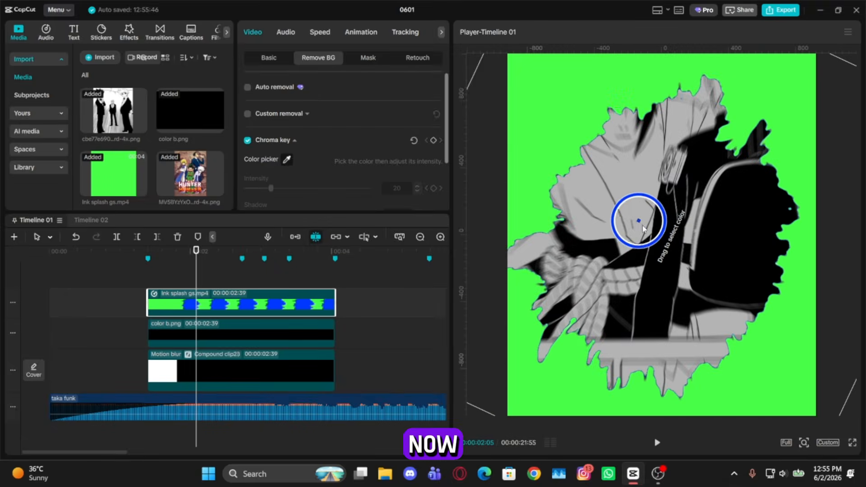
left_click(644, 219)
left_click_drag(271, 188, 391, 200)
scroll(360, 162, "down", 3)
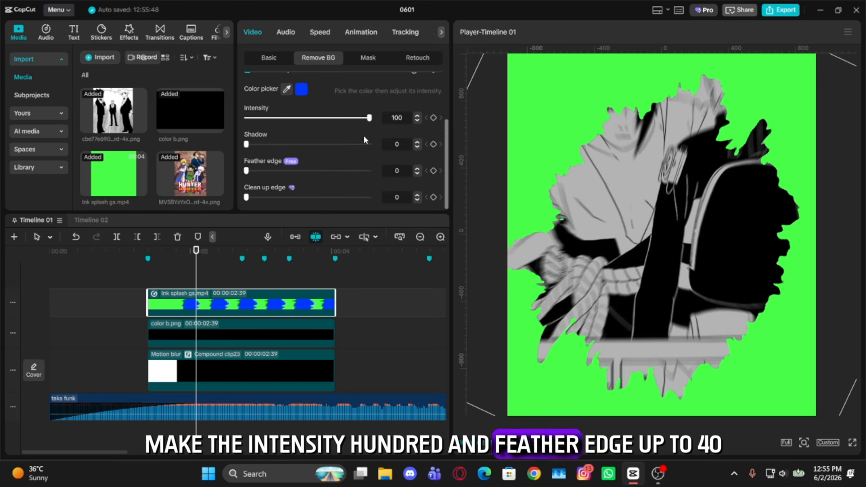
left_click_drag(269, 171, 295, 172)
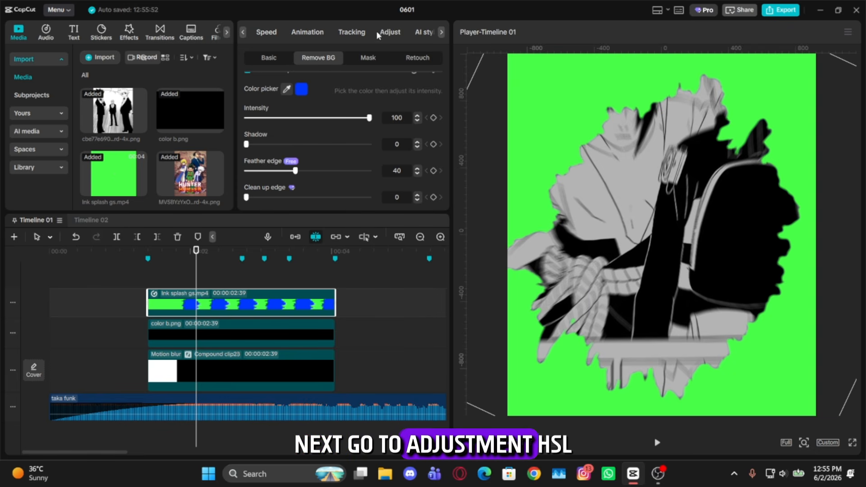
- Reduce the blue channel's HSL saturation to its minimum on the ink splash clip
left_click(379, 33)
left_click(309, 59)
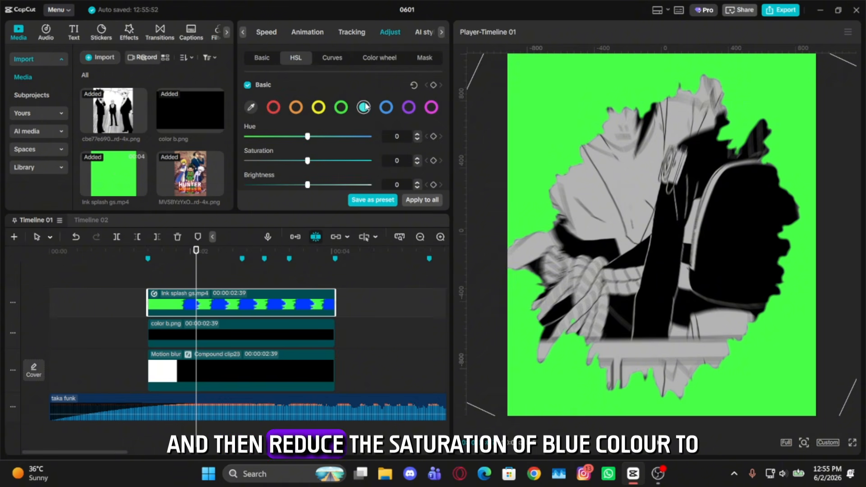
left_click(381, 109)
left_click_drag(308, 161, 247, 162)
- Set the saturation of the manga panels' compound clip at the base of the stack to -50
left_click(307, 379)
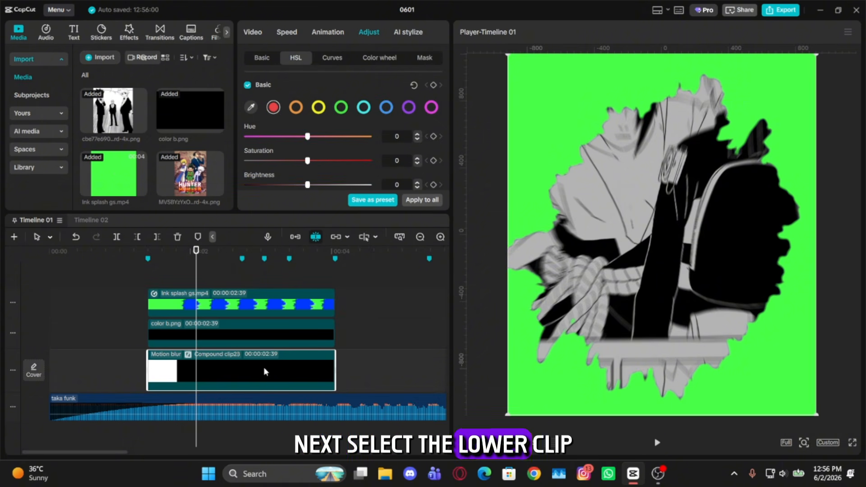
left_click(261, 57)
scroll(301, 143, "down", 5)
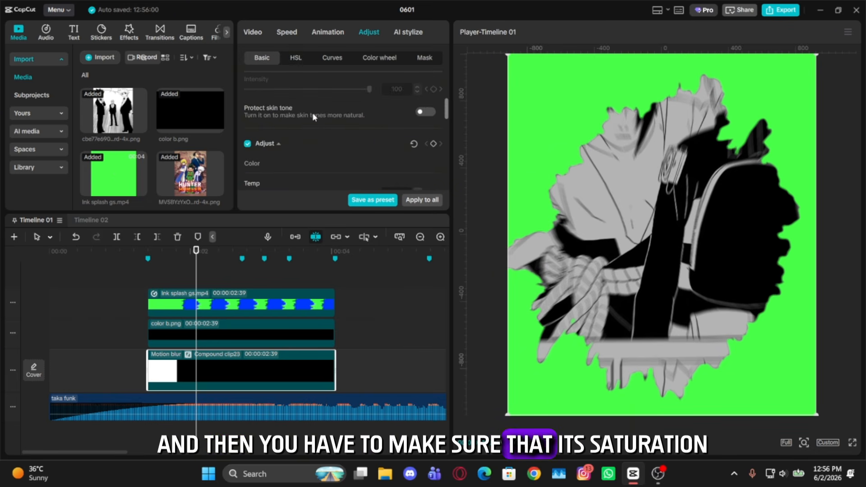
left_click_drag(307, 128, 246, 128)
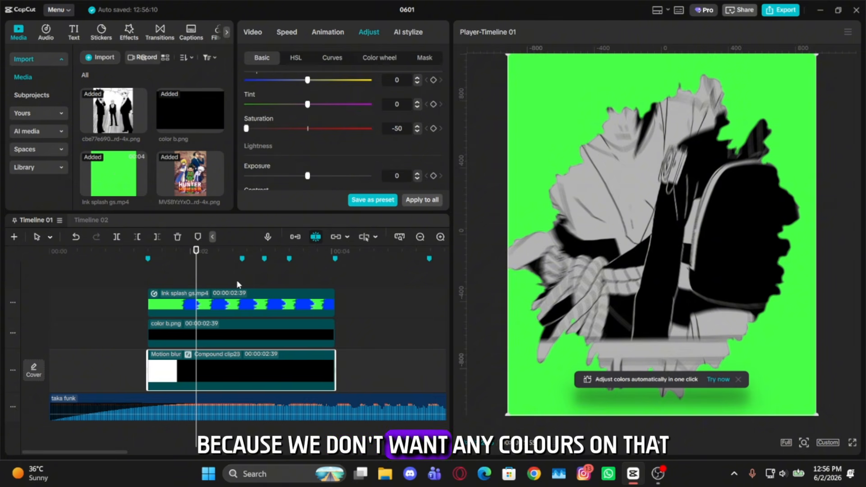
- Combine the ink splash, black overlay and manga panels into one compound clip and raise it one track above the main track
left_click(236, 280)
left_click(212, 271)
left_click_drag(375, 310, 294, 364)
key("alt+g")
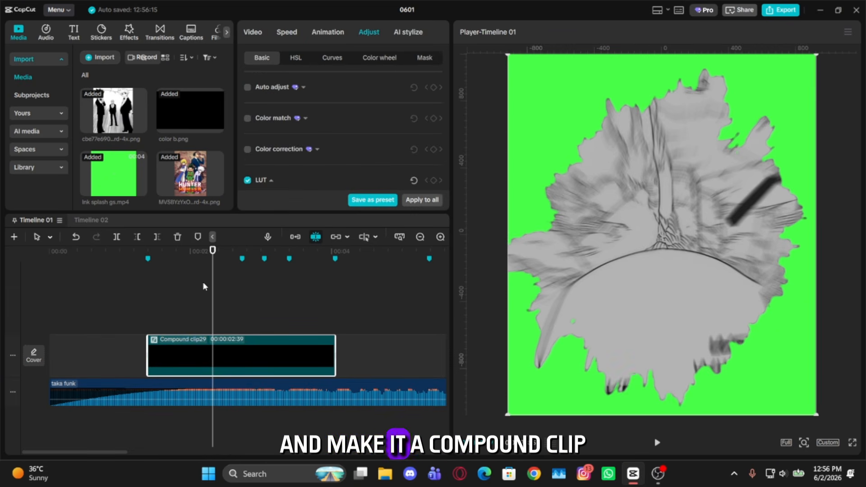
left_click_drag(183, 336, 180, 327)
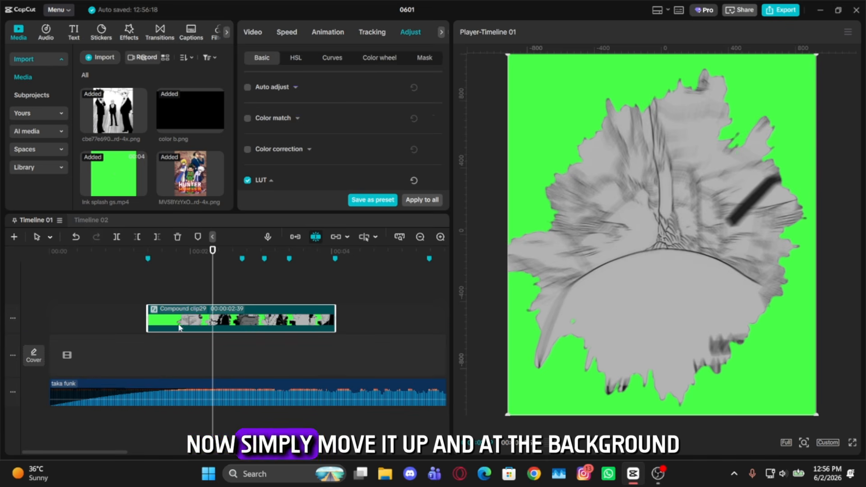
left_click_drag(189, 174, 148, 353)
key("Down")
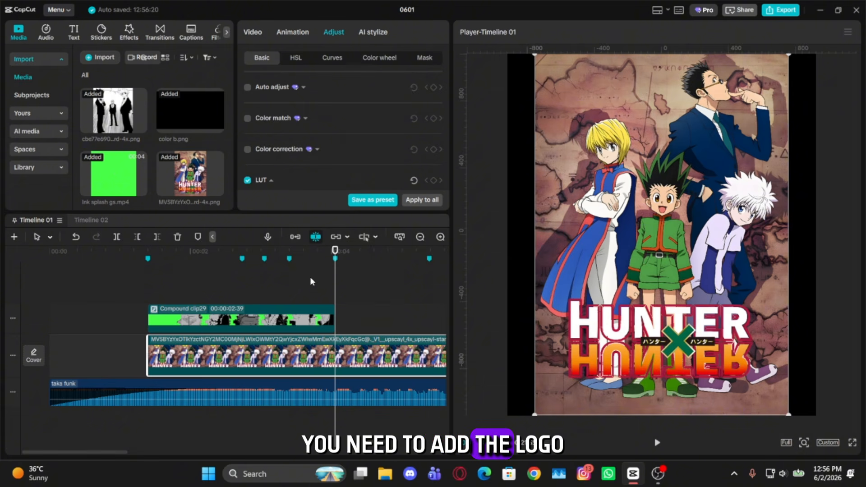
key("Delete")
- Import the Naruto poster from the Naruto folder and place it beneath the compound clip, matching that clip's start and end
scroll(178, 153, "down", 5)
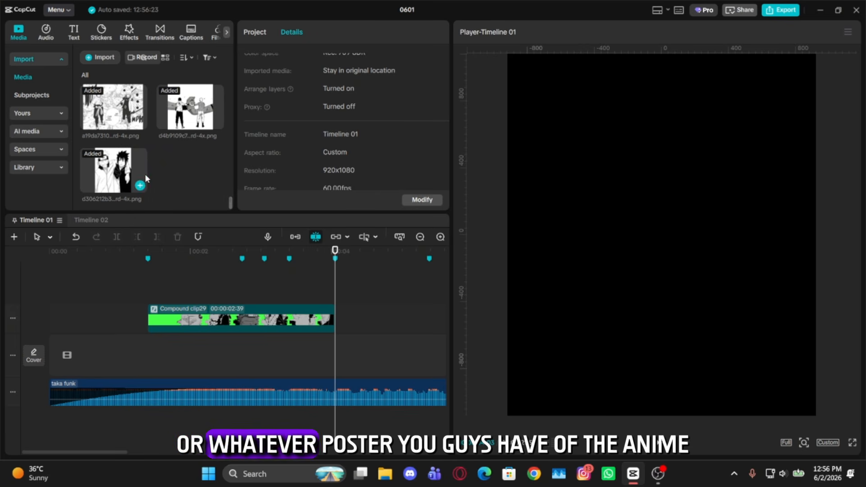
left_click(100, 58)
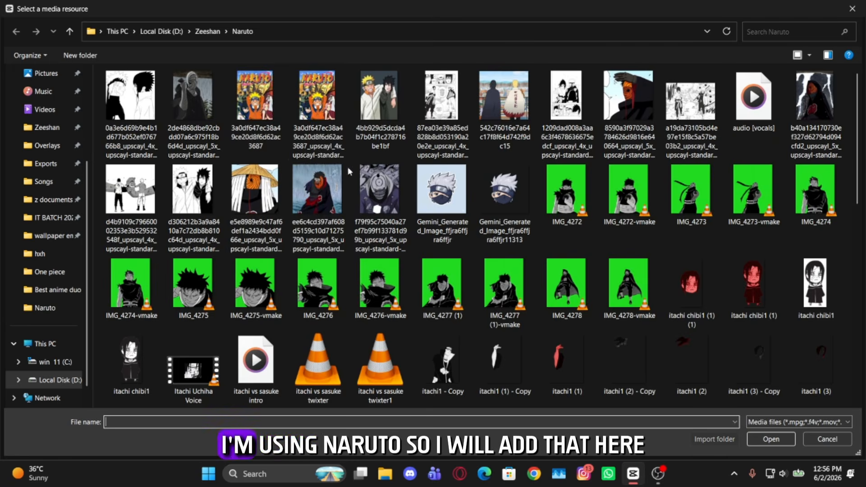
double_click(317, 97)
left_click_drag(180, 167, 149, 359)
- Chroma key the green out of the upper compound clip with intensity 50 and feather edge about 13
left_click(174, 287)
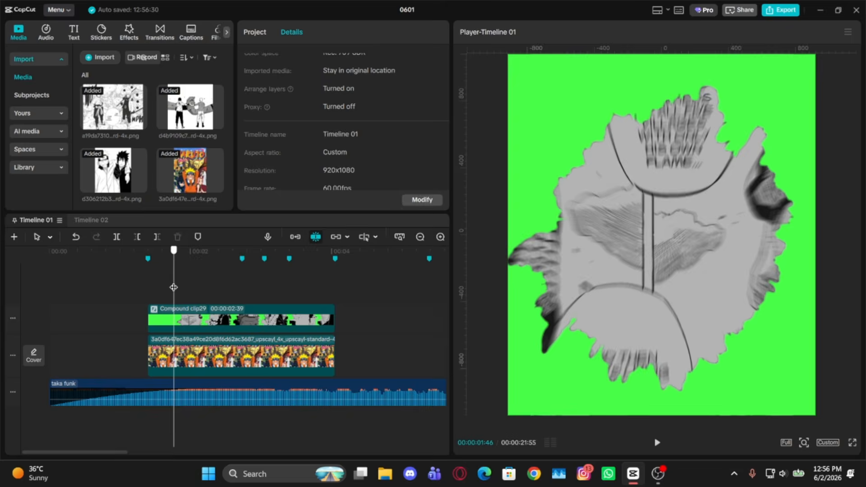
left_click(205, 356)
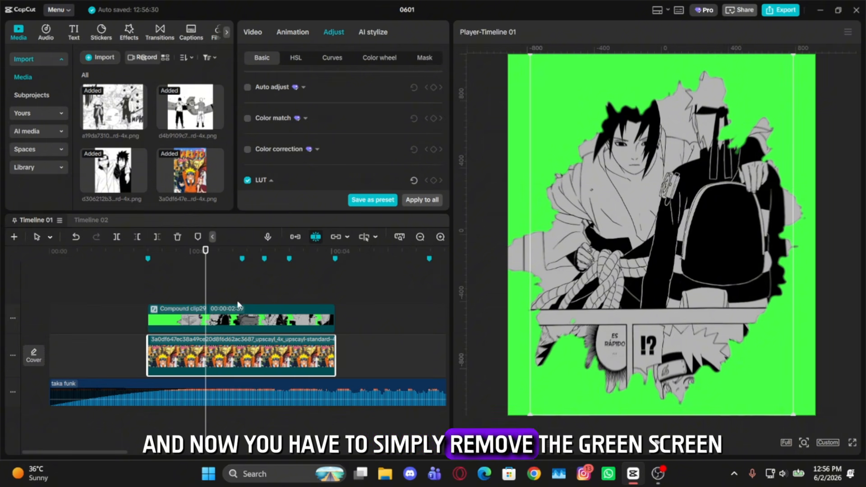
left_click(241, 318)
left_click(258, 35)
left_click(318, 58)
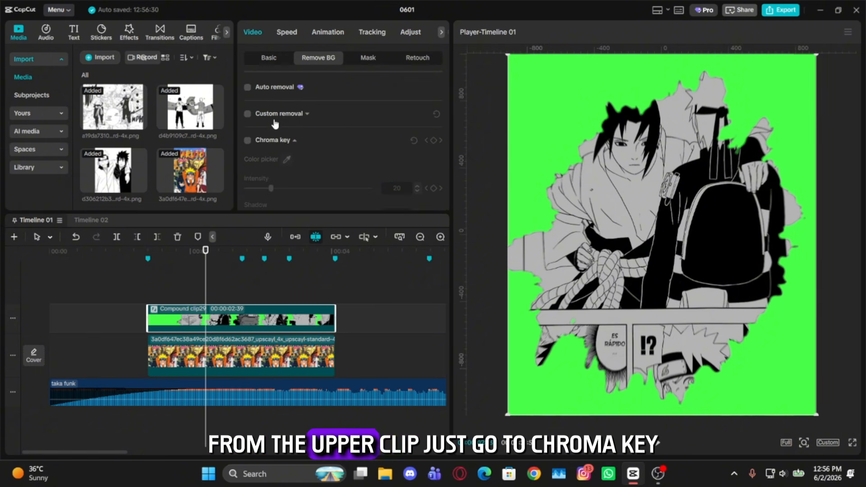
left_click(286, 159)
left_click(521, 88)
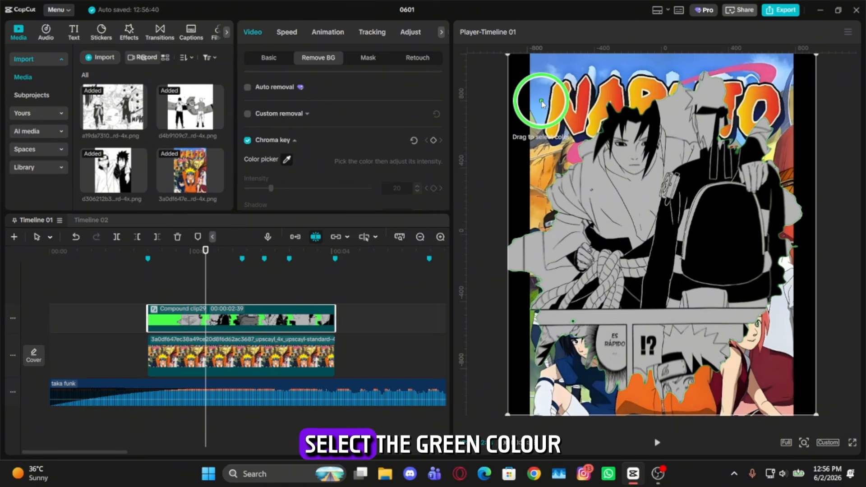
left_click(315, 189)
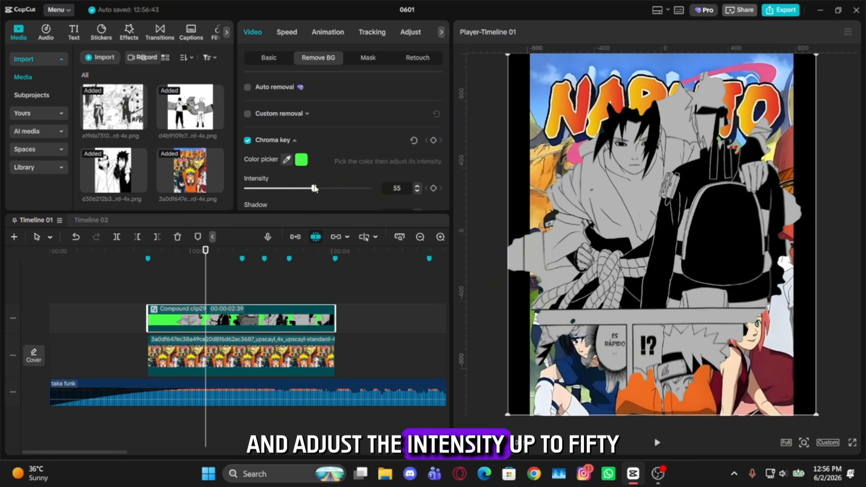
left_click_drag(310, 189, 308, 188)
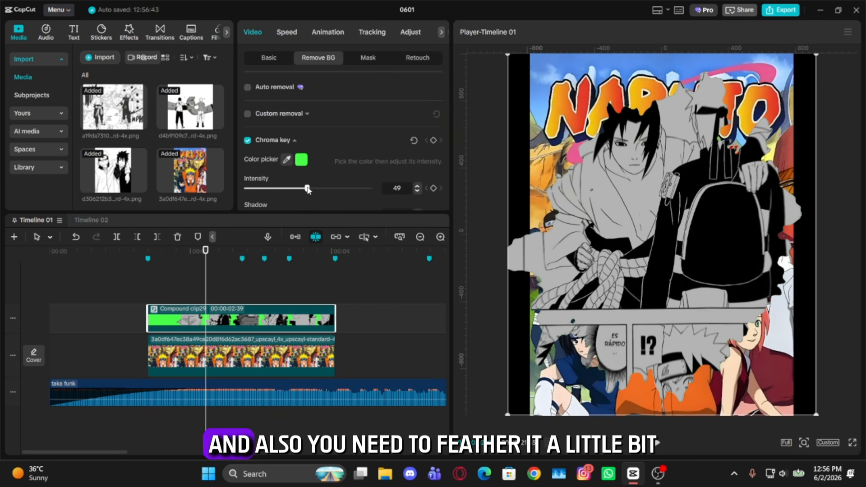
scroll(309, 178, "down", 3)
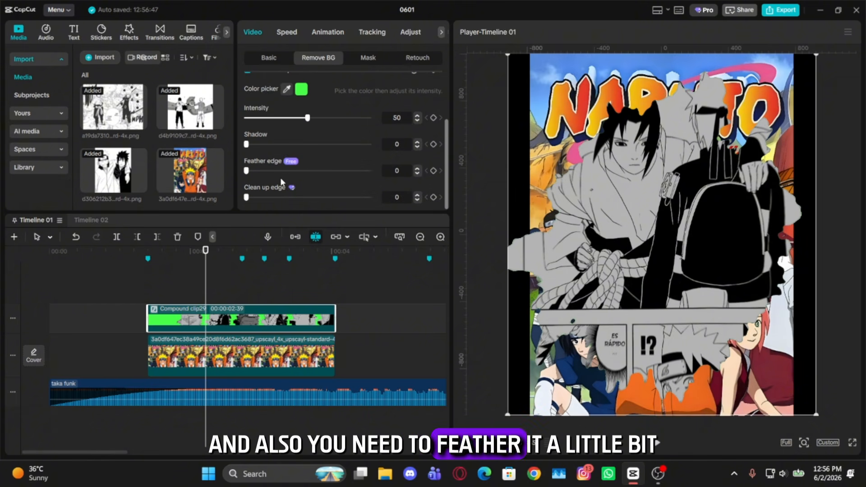
left_click(259, 176)
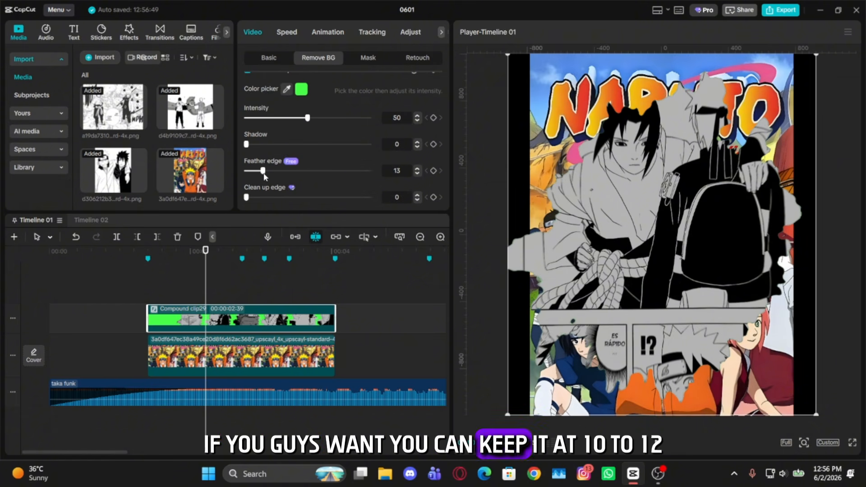
- Lower the upper compound clip's saturation to its minimum, -50
left_click(388, 39)
left_click(396, 37)
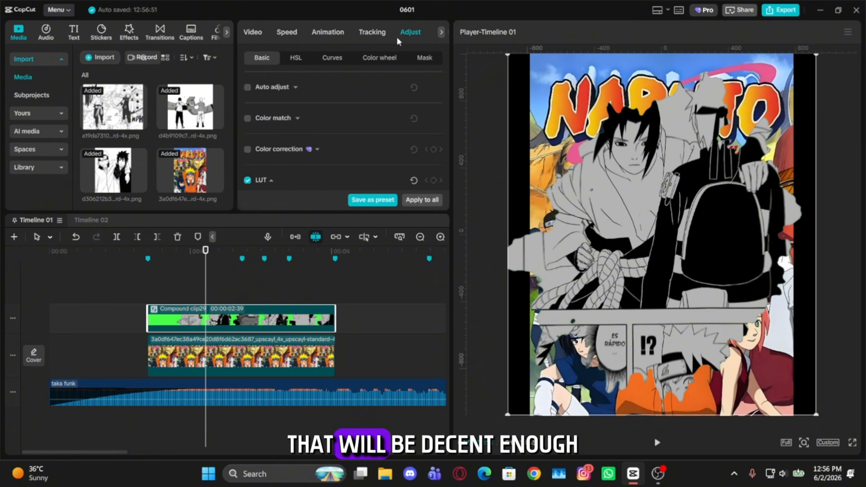
scroll(325, 110, "down", 3)
scroll(326, 120, "down", 2)
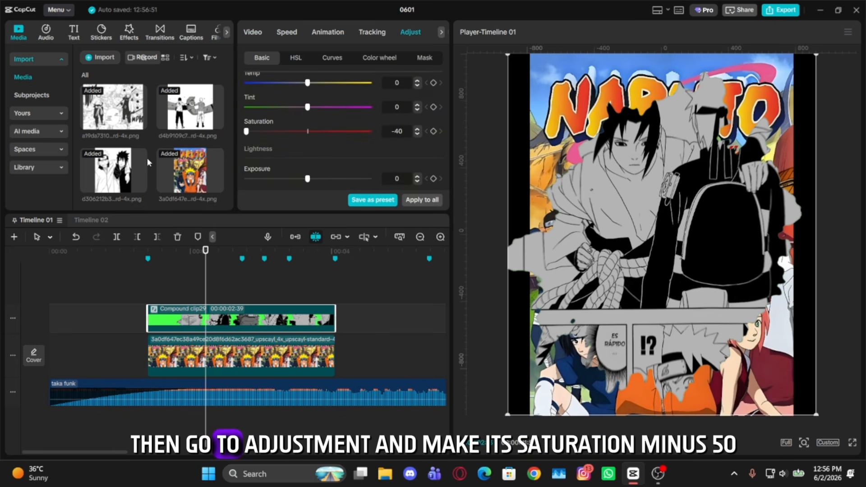
- Scale the Naruto poster up to 120% so it fills the frame
left_click(251, 364)
left_click(253, 32)
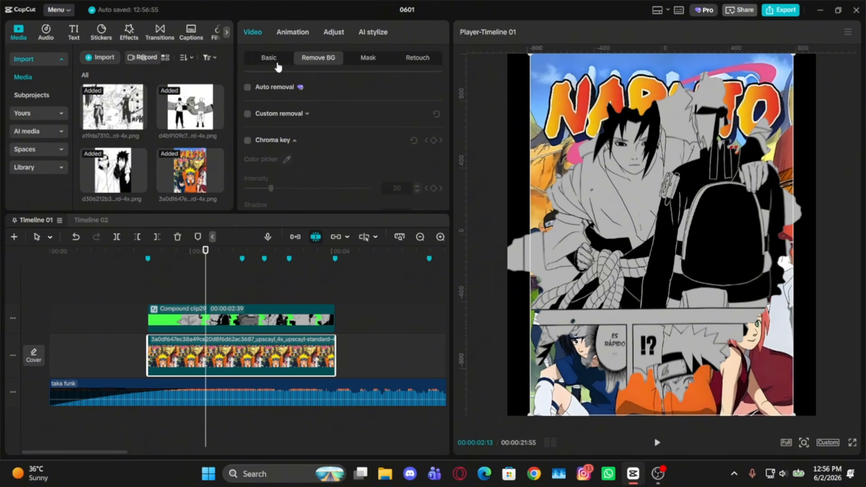
left_click(277, 64)
left_click_drag(288, 117, 275, 118)
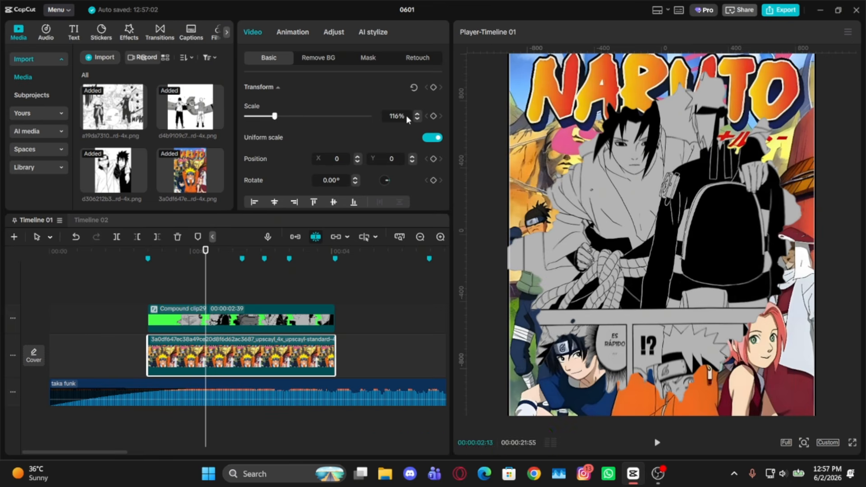
scroll(400, 116, "up", 4)
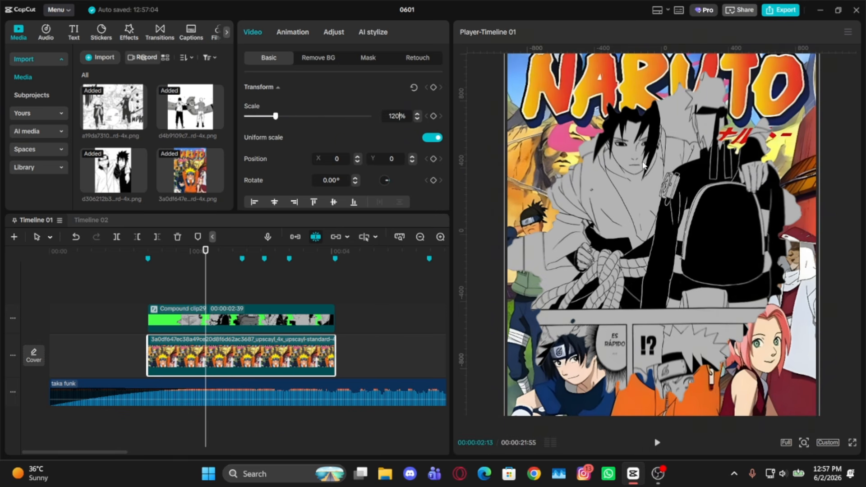
- Play the sequence from near the clips' start to check the ink splash over the poster
left_click(162, 287)
key("space")
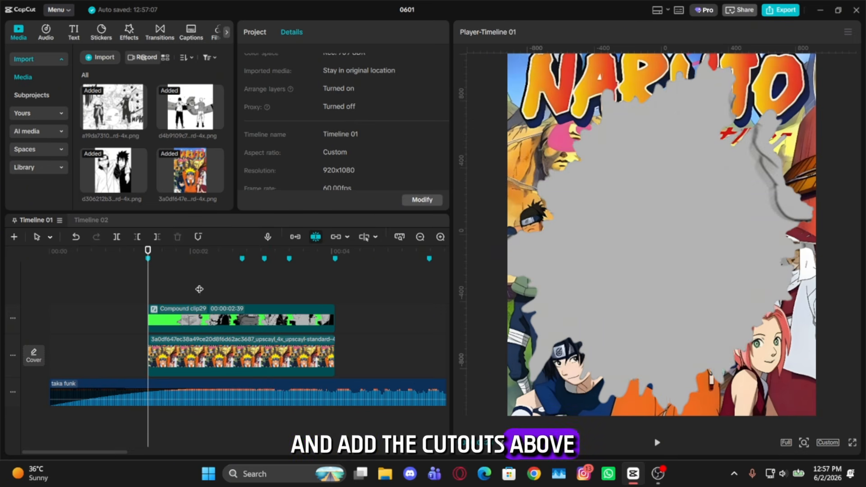
key("space")
- Duplicate the keyed compound clip onto the track above, aligned with the original's start
left_click(211, 314)
key("ctrl+c")
key("ctrl+v")
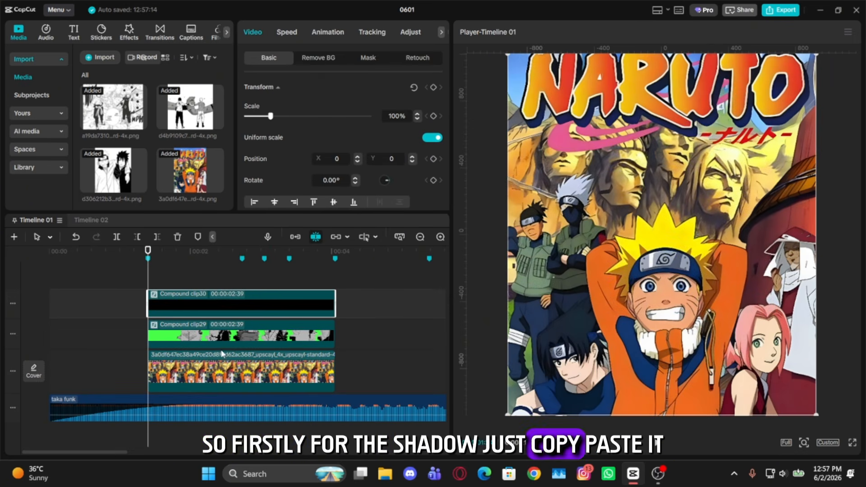
- Turn the lower compound copy black by flattening its Luma curve to zero, and offset it slightly to the left as a shadow
left_click(204, 252)
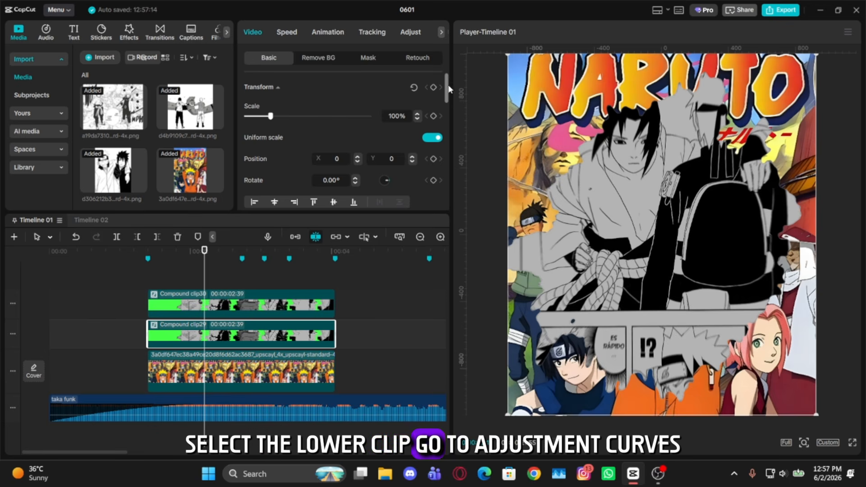
left_click(410, 32)
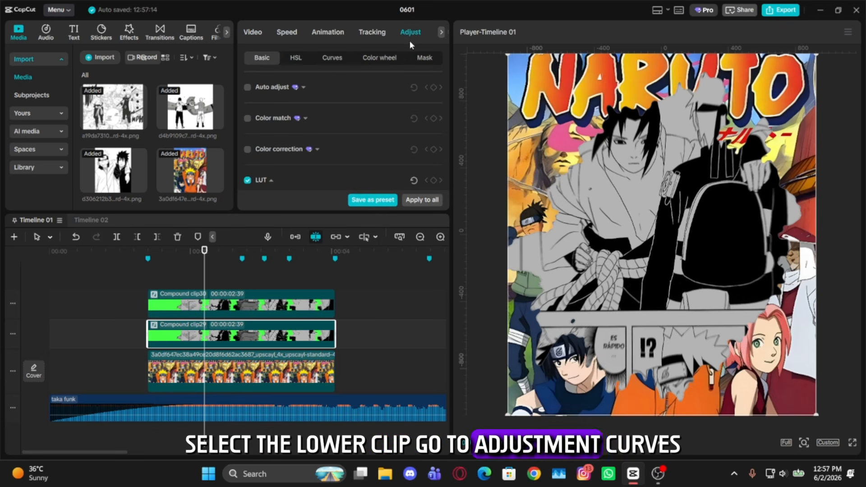
left_click(333, 58)
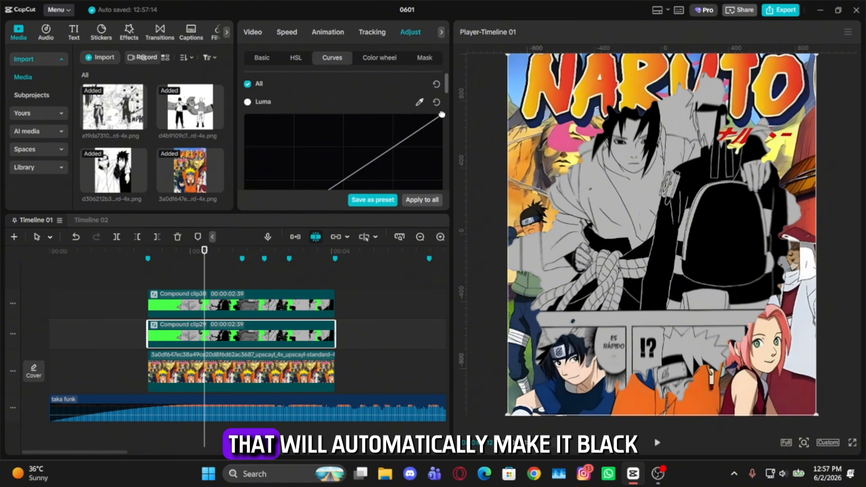
left_click_drag(442, 115, 441, 246)
scroll(394, 136, "down", 3)
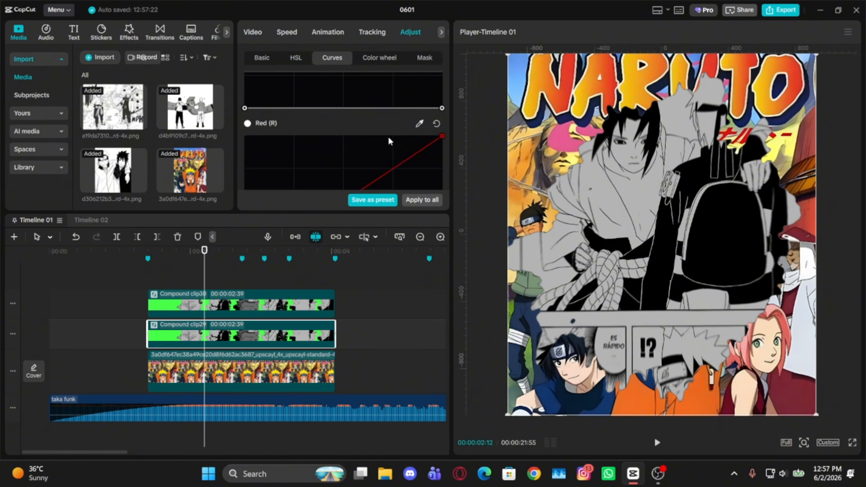
left_click_drag(686, 238, 686, 213)
key("ctrl+z")
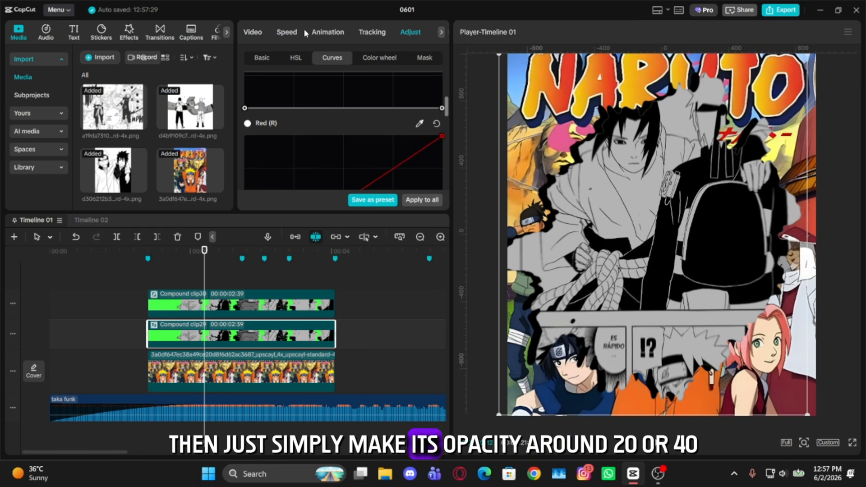
- Lower the opacity of the black shadow copy of the compound clip to 48%
left_click(256, 35)
scroll(332, 129, "down", 5)
scroll(333, 130, "up", 1)
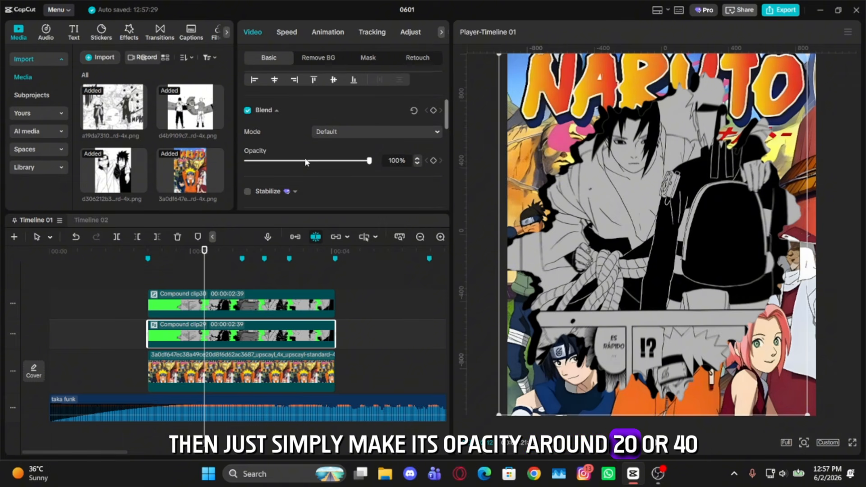
left_click_drag(371, 161, 306, 162)
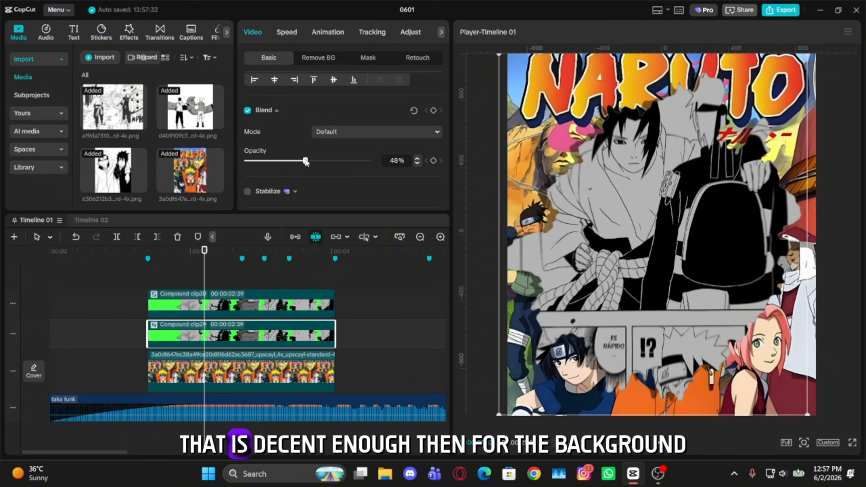
left_click(207, 275)
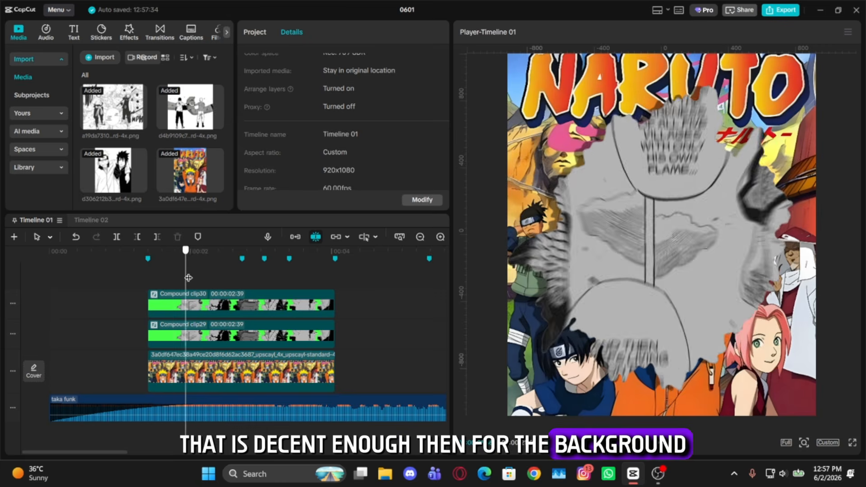
- Darken the Naruto poster clip by bending its Luma curve downward from the middle
left_click(226, 275)
left_click(225, 370)
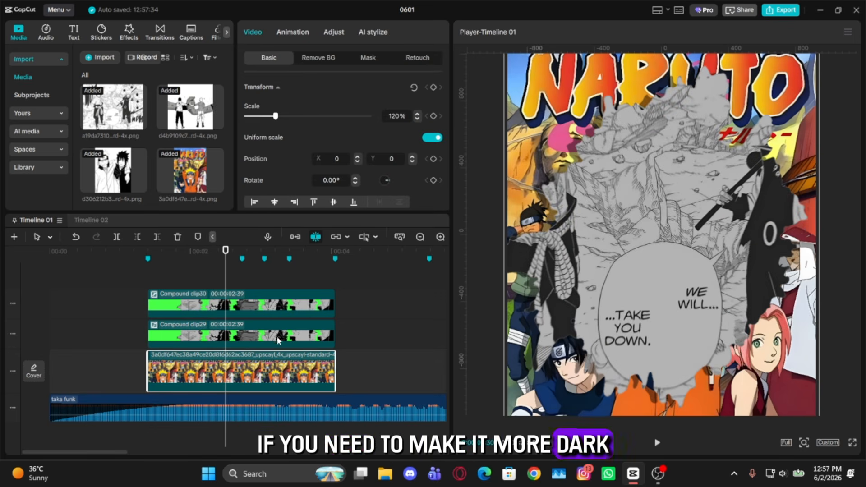
left_click(336, 32)
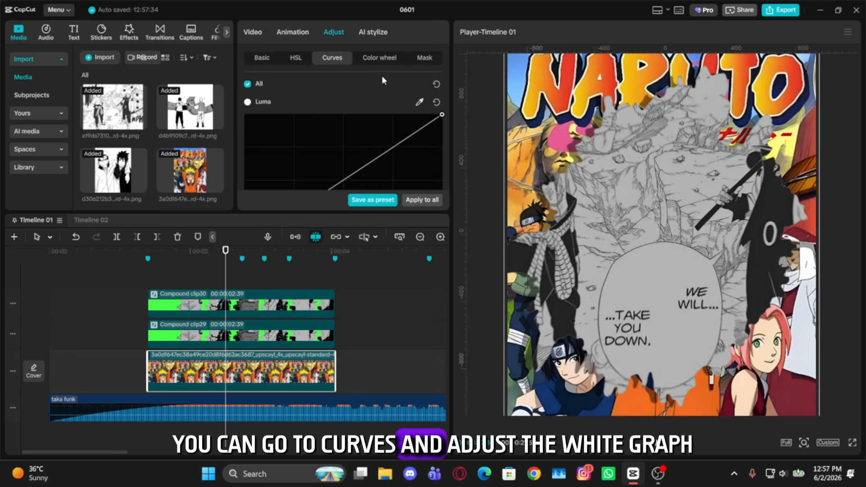
left_click_drag(335, 146, 342, 154)
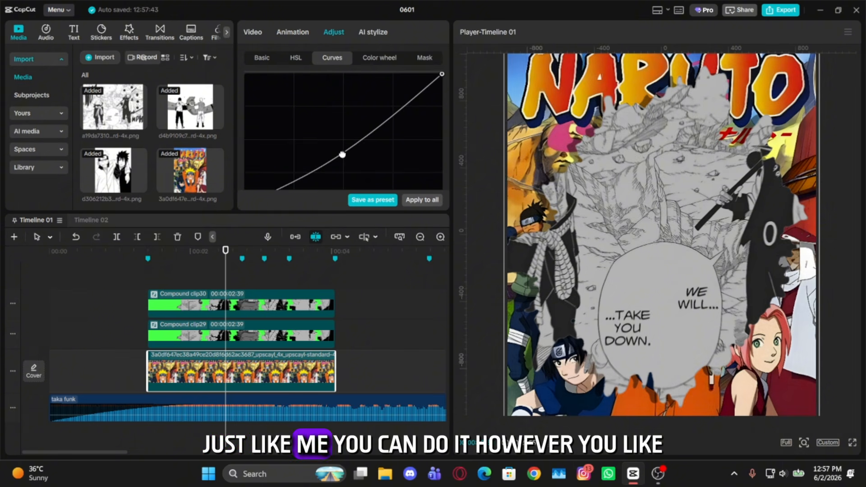
scroll(344, 152, "up", 1)
left_click_drag(442, 115, 420, 115)
scroll(383, 90, "down", 3)
mouse_move(245, 128)
left_mouse_down()
mouse_move(319, 144)
mouse_move(245, 136)
left_mouse_up()
scroll(316, 136, "up", 3)
left_click_drag(420, 114, 419, 16)
- Play the sequence from the first marker to check the ink splash with its shadow over the poster
left_click(147, 273)
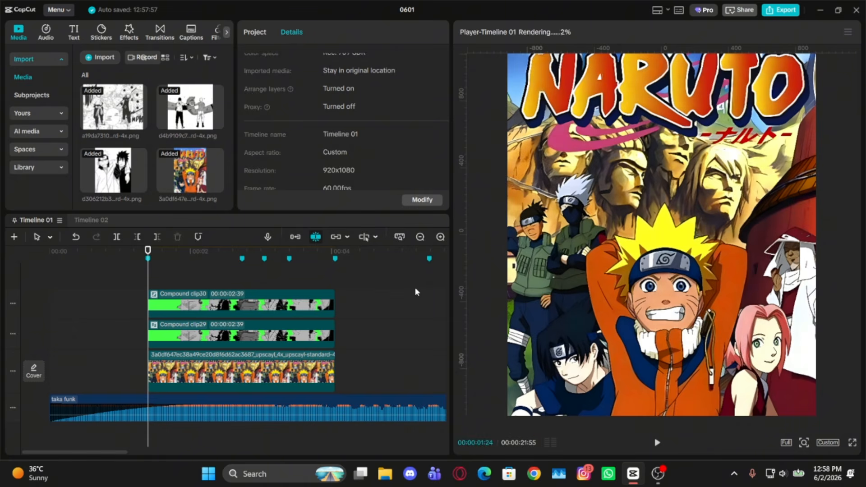
key("space")
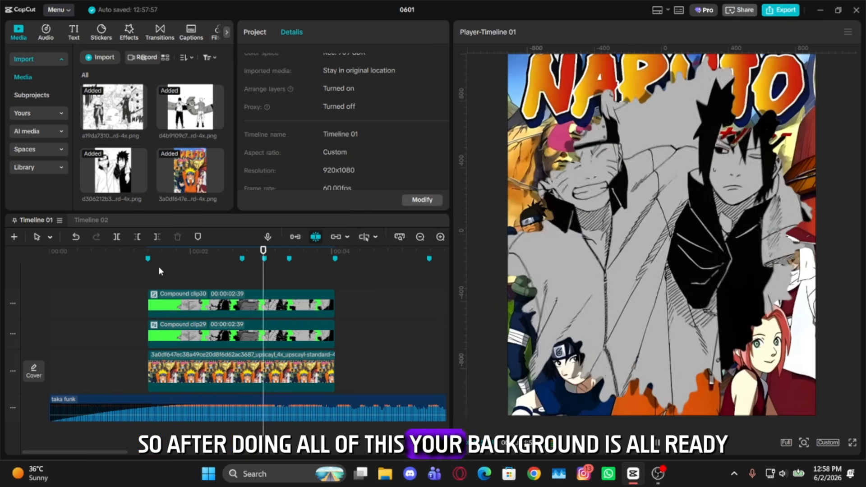
left_click(158, 273)
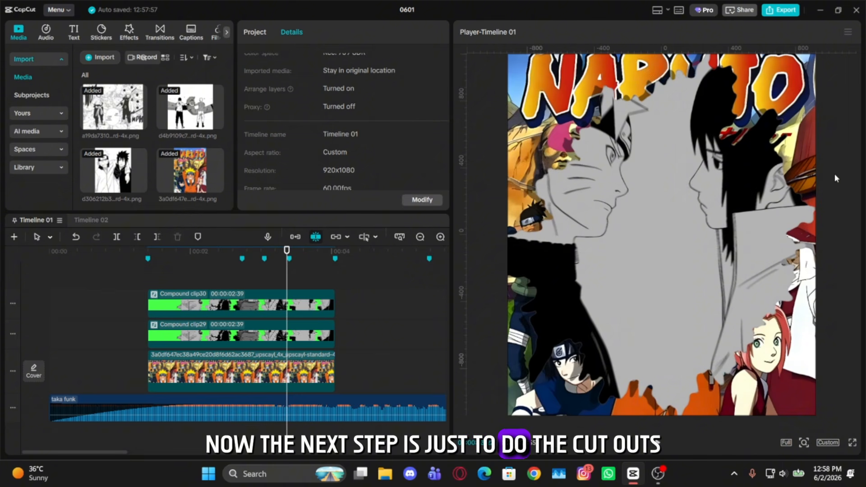
- Add the Sasuke cutout on a new track above the compound clips, starting with them and trimmed to their end
scroll(163, 147, "down", 5)
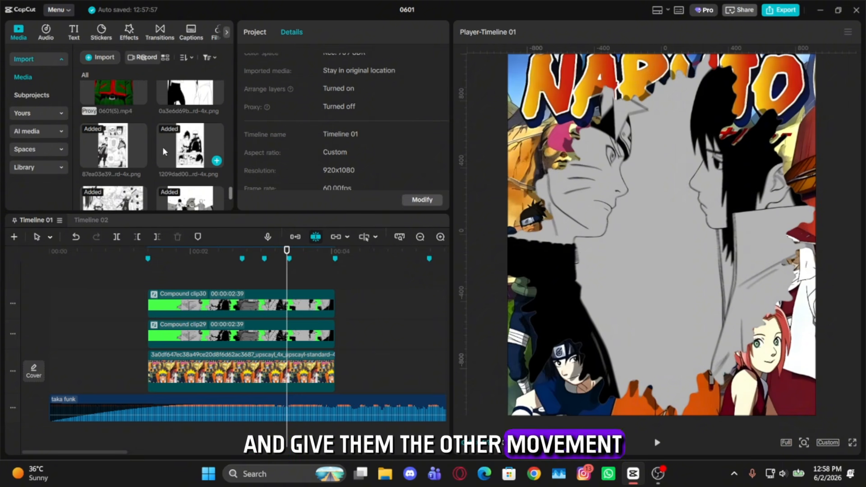
scroll(164, 142, "up", 5)
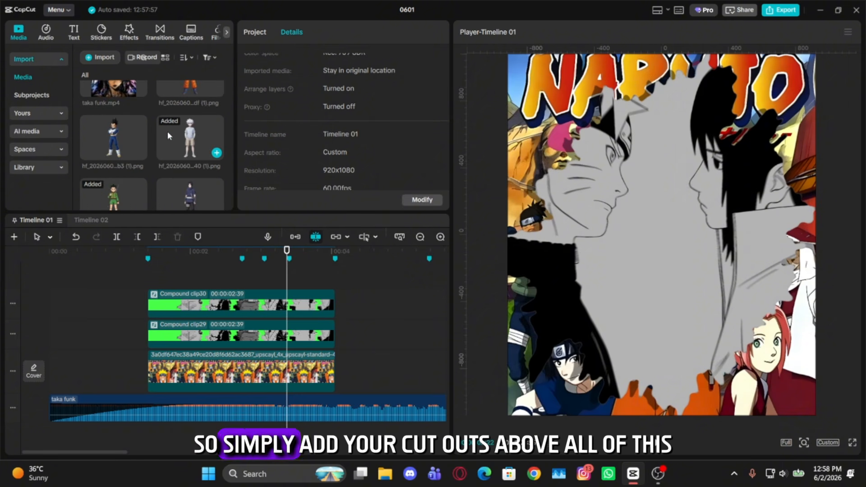
left_click_drag(191, 149, 149, 291)
left_click_drag(287, 256, 335, 257)
key("w")
left_click(221, 269)
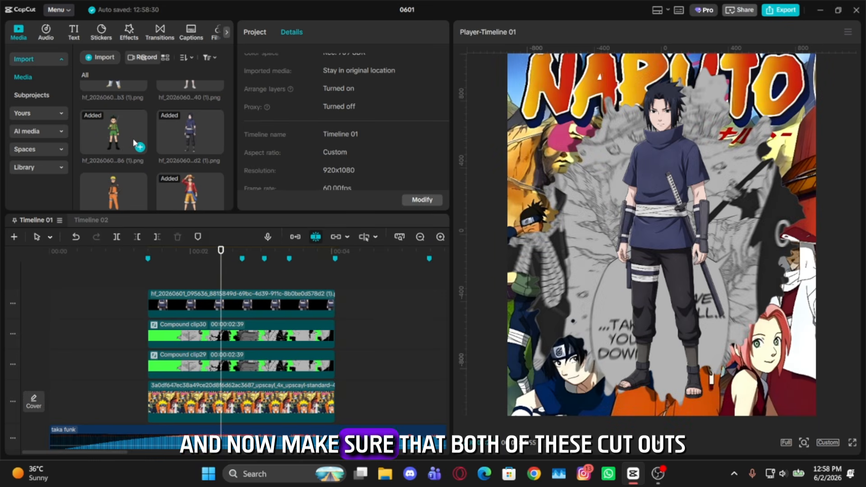
- Add the Naruto cutout above the Sasuke cutout, aligned with its start and trimmed to the same end
scroll(121, 140, "down", 2)
left_click_drag(120, 140, 148, 277)
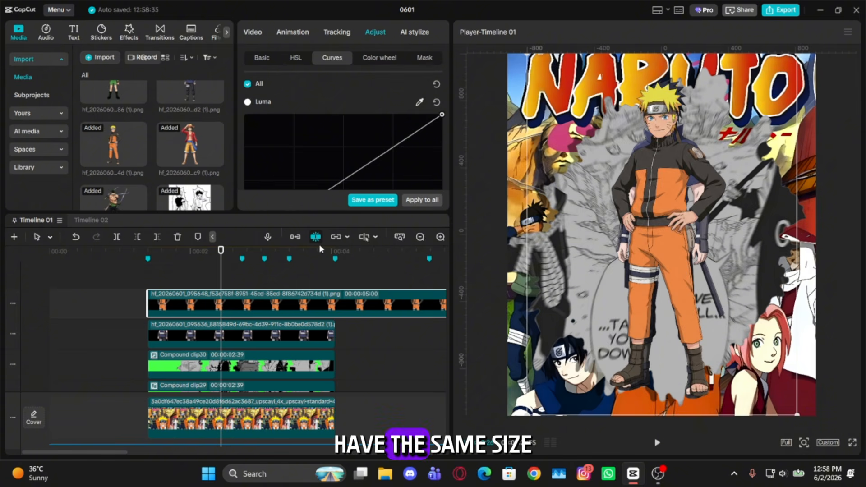
left_click(334, 253)
key("w")
left_click(207, 270)
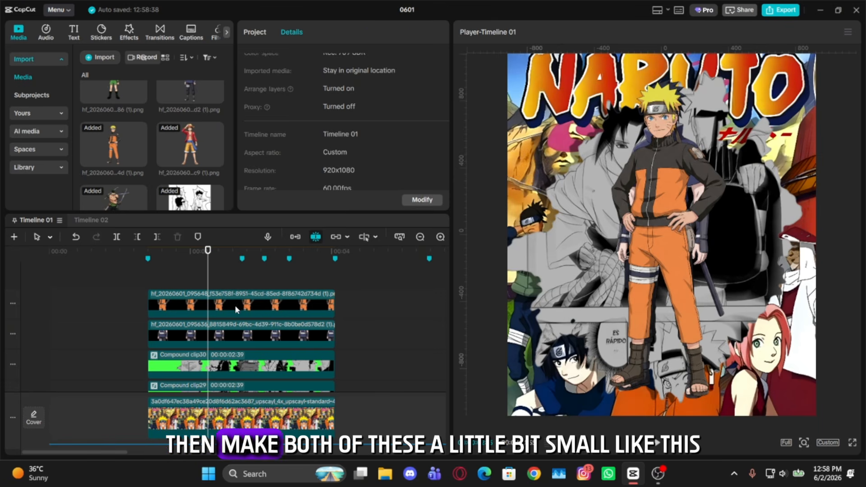
left_click(235, 305)
key("Delete")
key("ctrl+z")
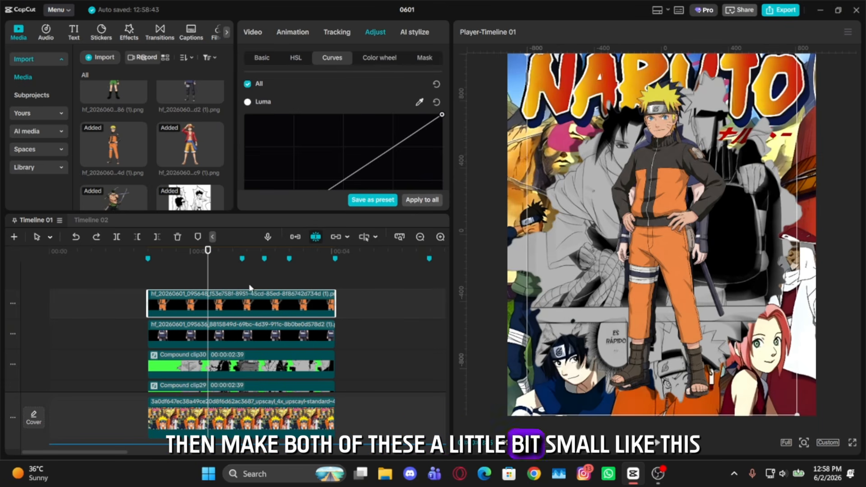
- Scale the Naruto and Sasuke cutouts down together to 74%
left_click_drag(367, 301, 331, 326)
left_click(253, 33)
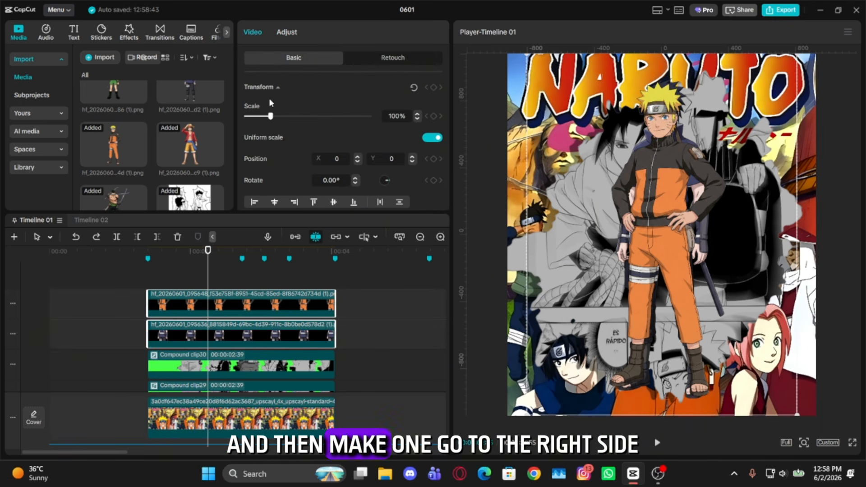
left_click_drag(270, 117, 265, 117)
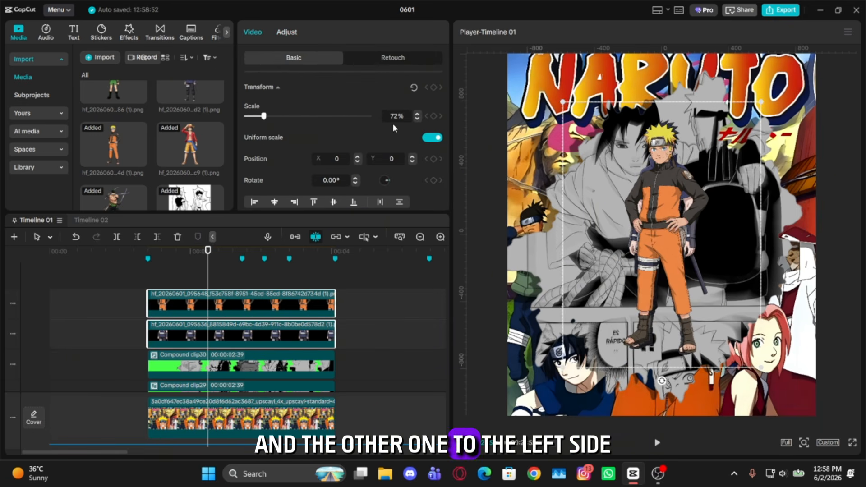
- Place the cutouts symmetrically, with Naruto at position X -500 and Sasuke at X 500
left_click_drag(699, 193, 614, 198)
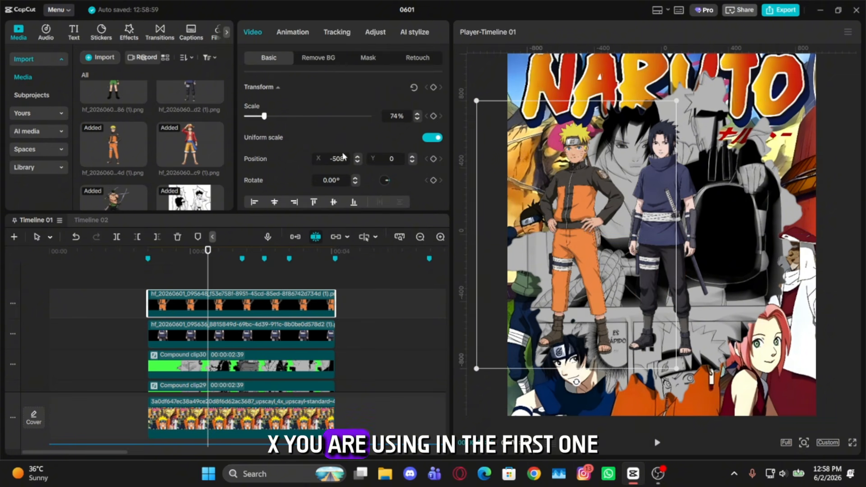
type("500")
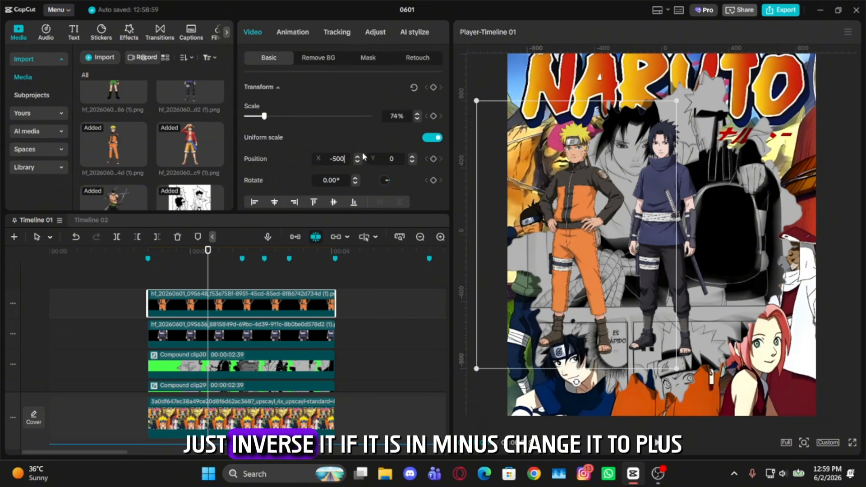
key("Return")
left_click(247, 333)
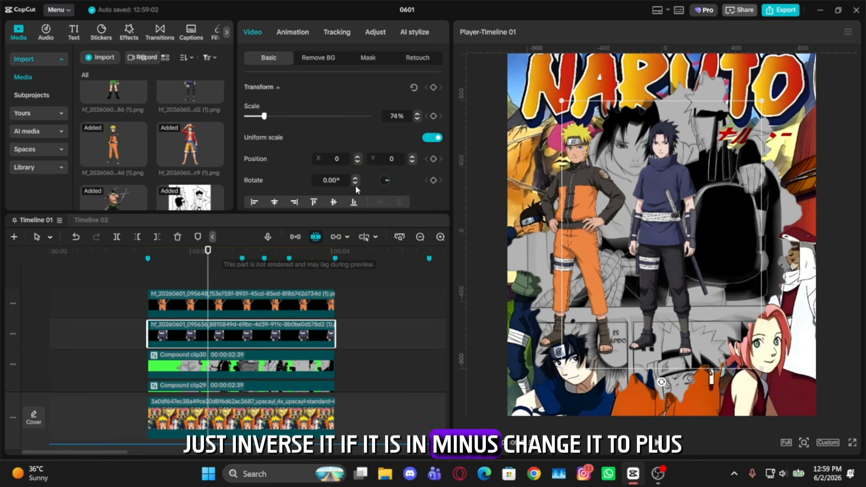
left_click(338, 159)
type("500")
key("Return")
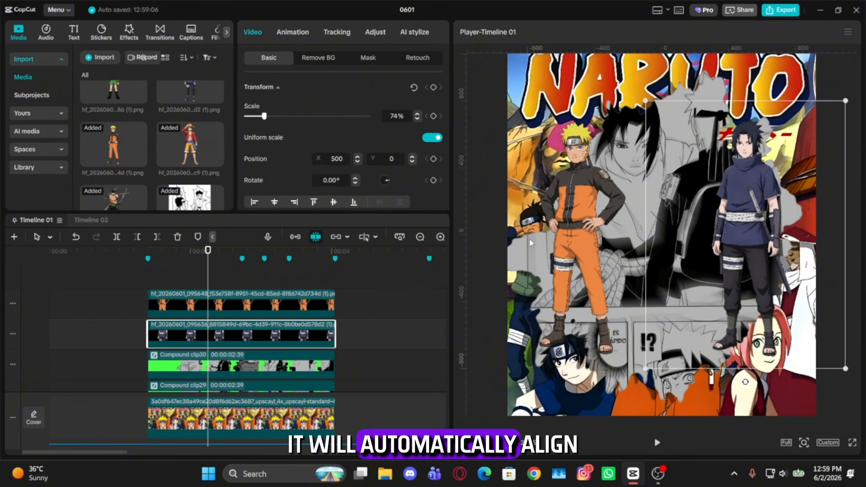
left_click(178, 278)
left_click_drag(177, 278, 211, 280)
- Darken the Naruto cutout by pulling its Luma curve down from the middle
left_click(232, 335)
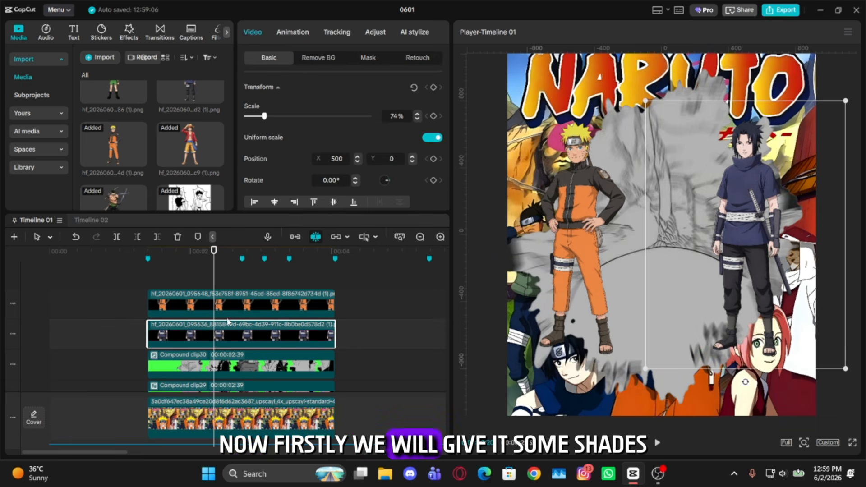
left_click(234, 303)
left_click(374, 33)
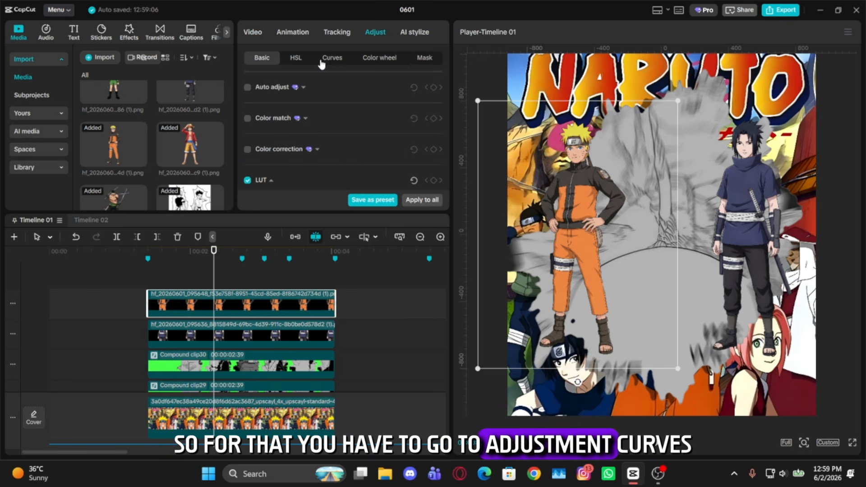
left_click(341, 60)
scroll(351, 133, "down", 1)
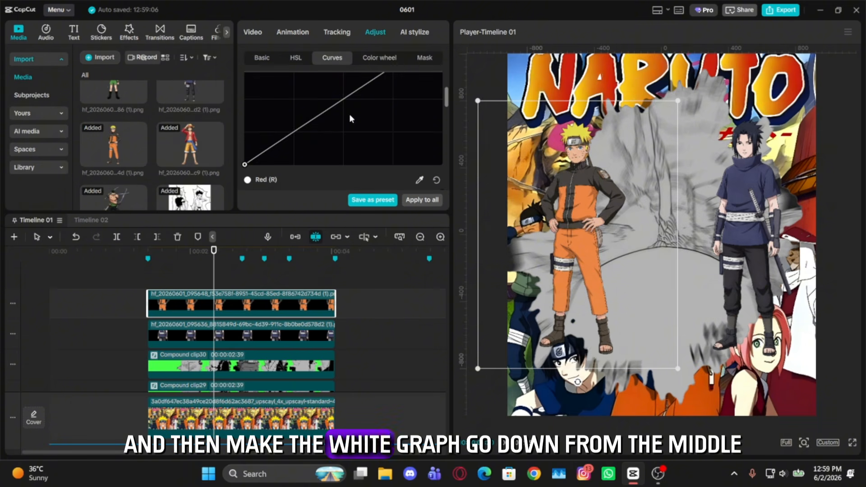
left_click_drag(343, 100, 361, 126)
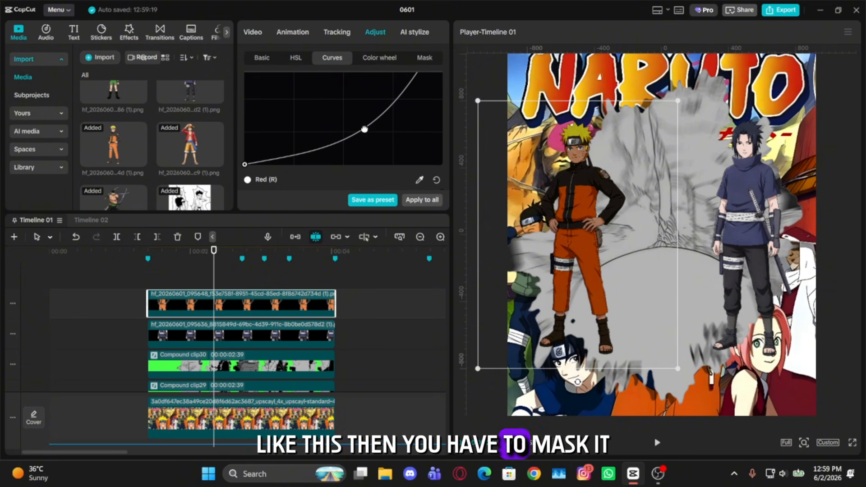
- Limit Naruto's darkening to his inner side with a vertical, feathered Split adjustment mask
left_click(422, 59)
left_click(290, 104)
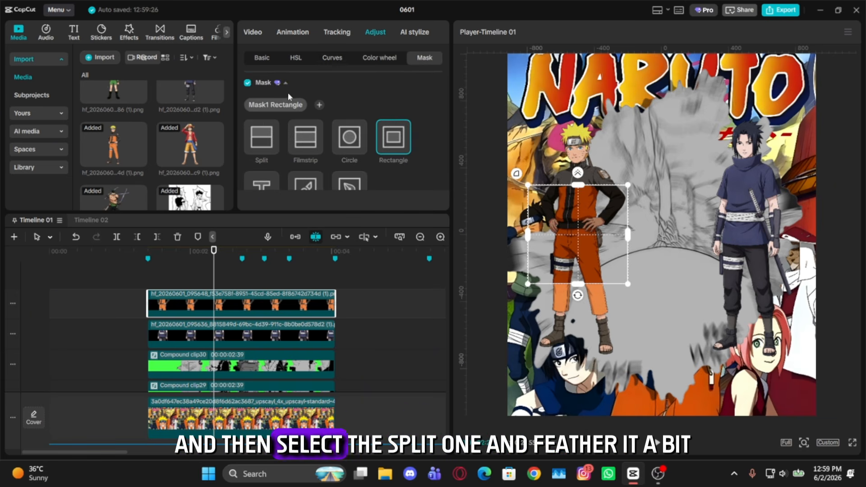
left_click(262, 135)
mouse_move(577, 246)
left_mouse_down()
mouse_move(569, 236)
mouse_move(606, 235)
mouse_move(585, 239)
left_mouse_up()
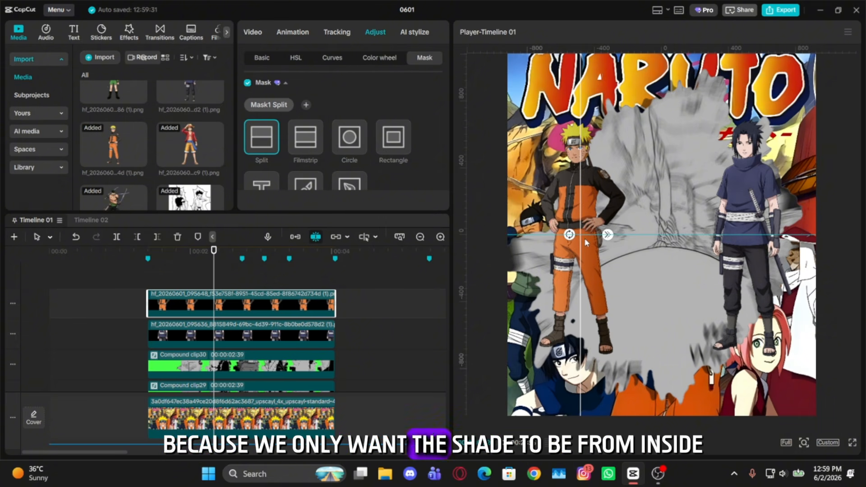
left_click_drag(180, 278, 205, 280)
- Darken the Sasuke cutout by pulling its Luma curve down from the middle
left_click(214, 341)
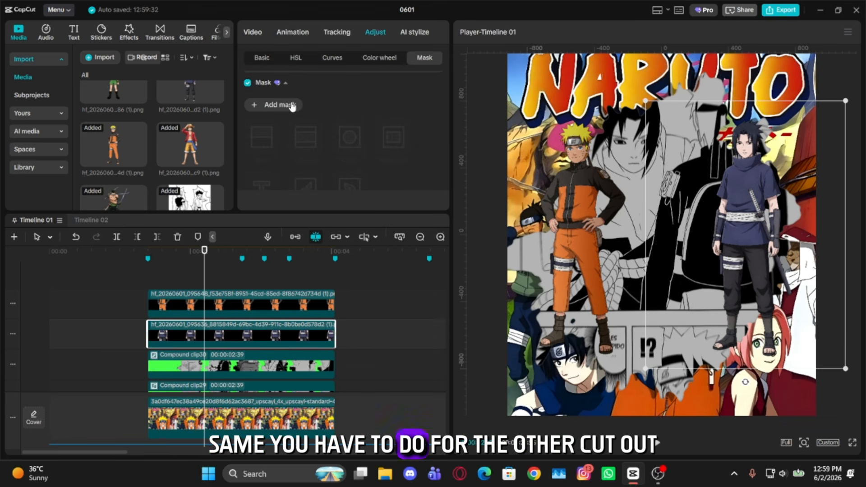
left_click(349, 58)
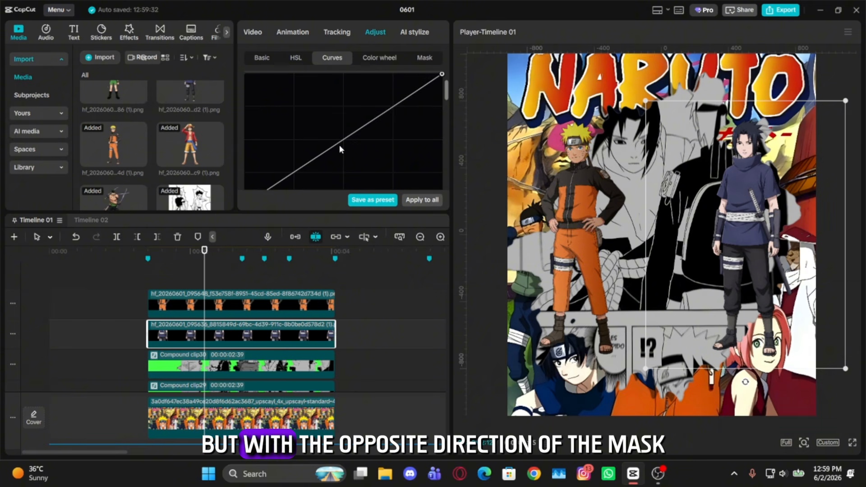
left_click_drag(335, 145, 355, 174)
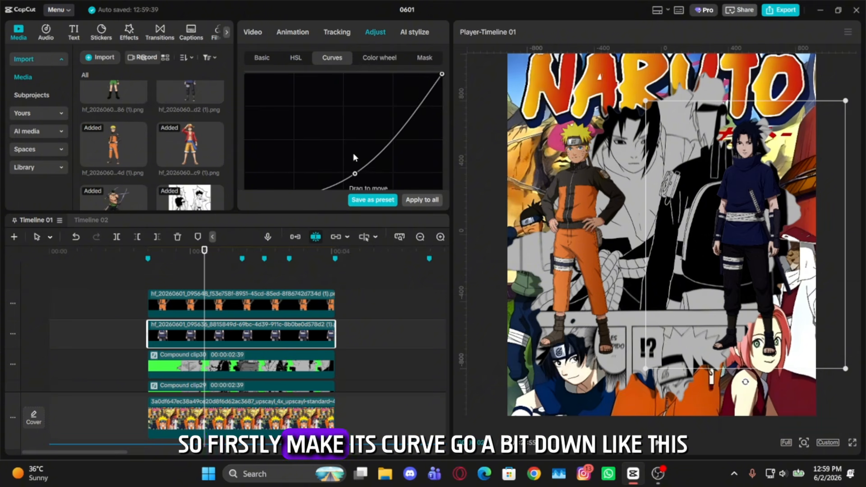
- Limit Sasuke's darkening to his inner side with a feathered Split adjustment mask rotated to about -95.5°
left_click(422, 57)
left_click(280, 101)
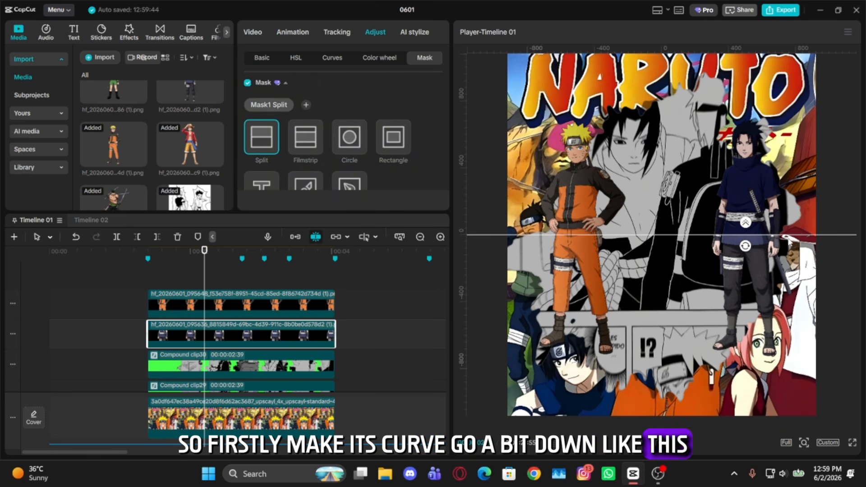
left_click_drag(745, 245, 809, 224)
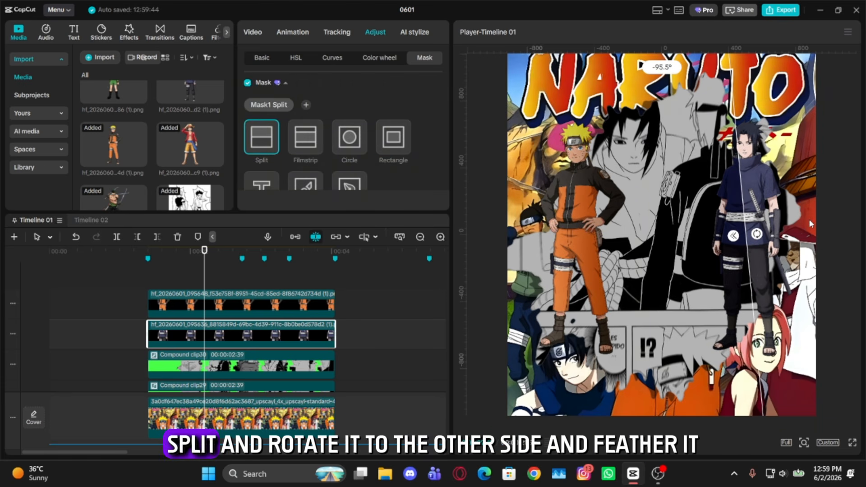
left_click_drag(734, 239, 717, 239)
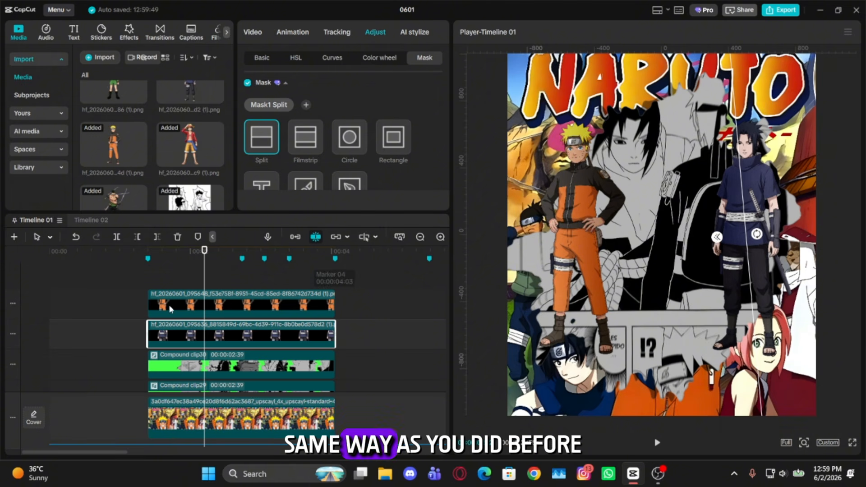
left_click(170, 276)
left_click_drag(171, 277, 206, 277)
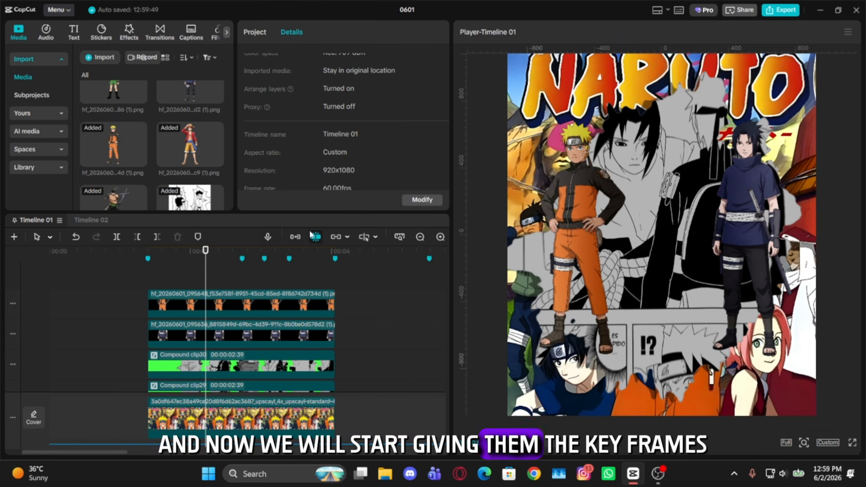
- Add position and rotation keyframes to the Naruto and Sasuke cutouts at their start and at the second beat marker
left_click(223, 305)
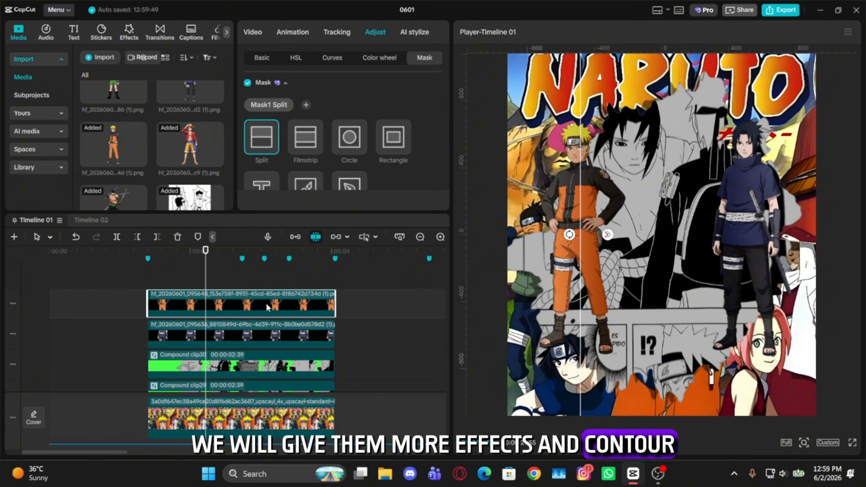
left_click(188, 276)
left_click(242, 298)
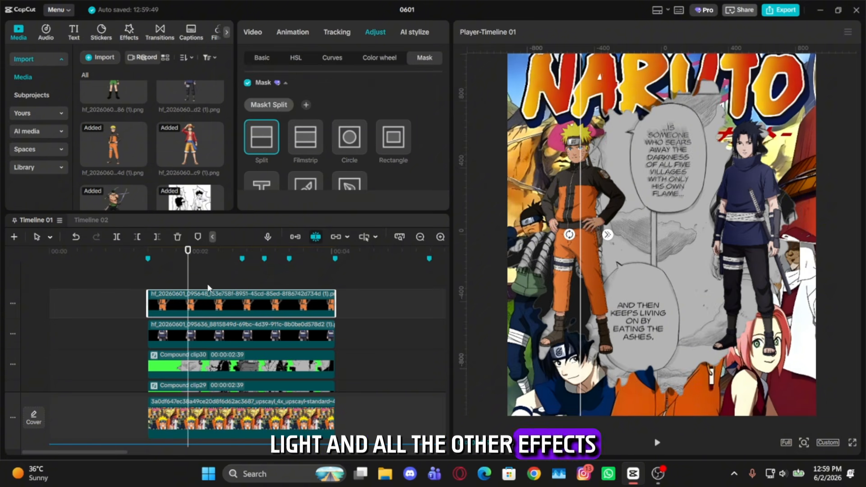
key("Up")
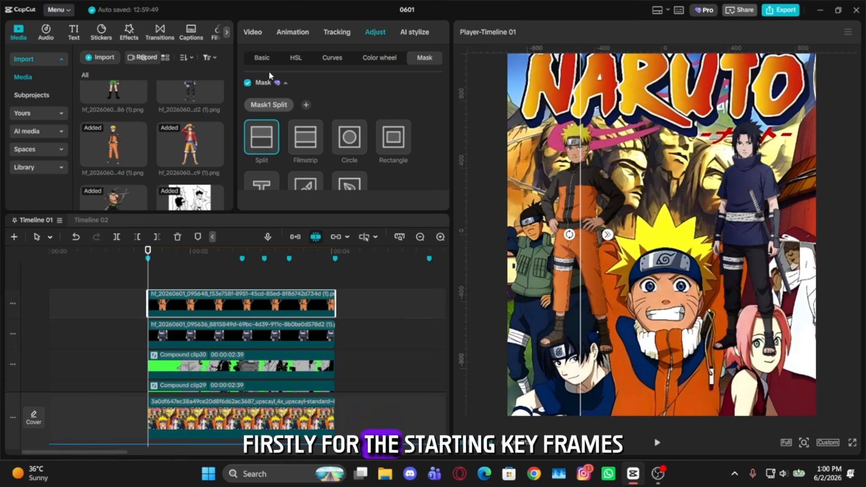
left_click(262, 58)
left_click(255, 32)
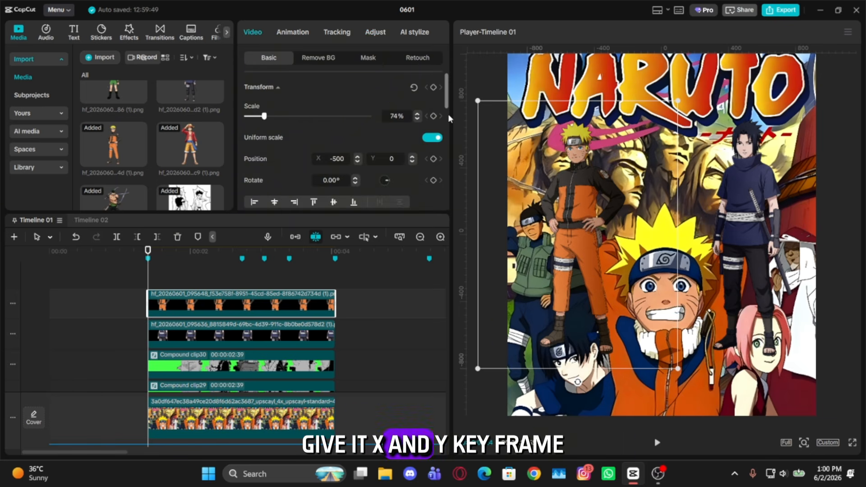
left_click(432, 159)
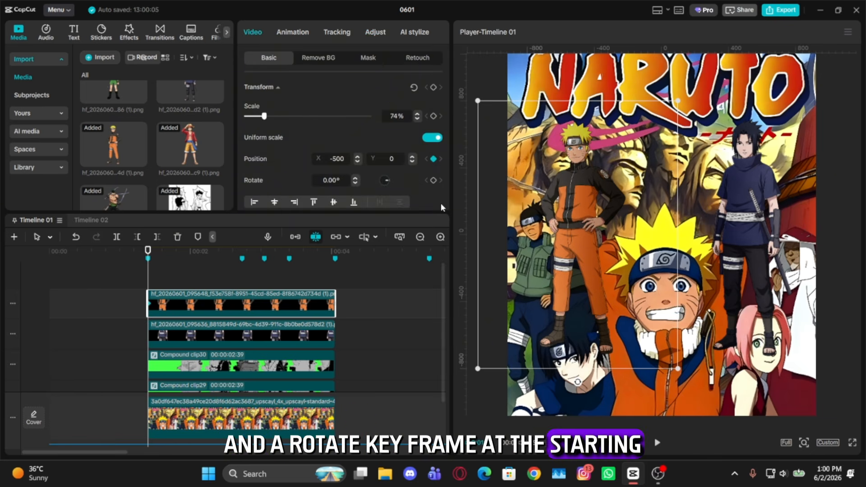
left_click(241, 256)
left_click(433, 159)
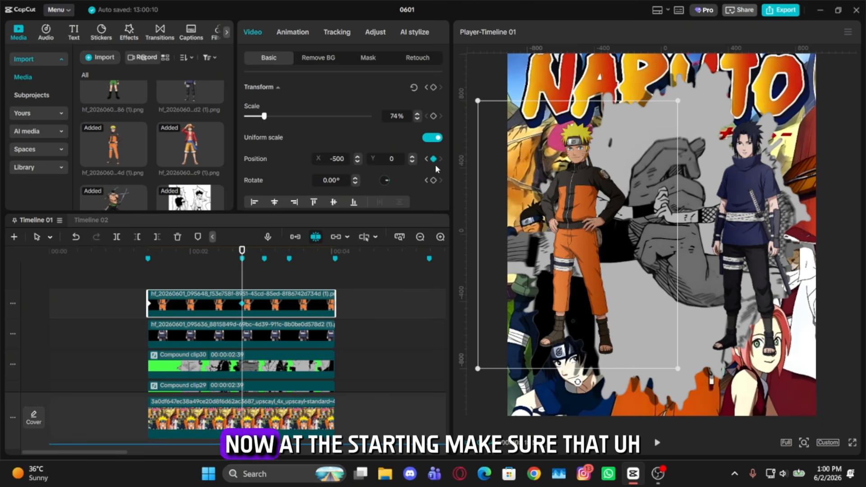
left_click(433, 180)
left_click(275, 337)
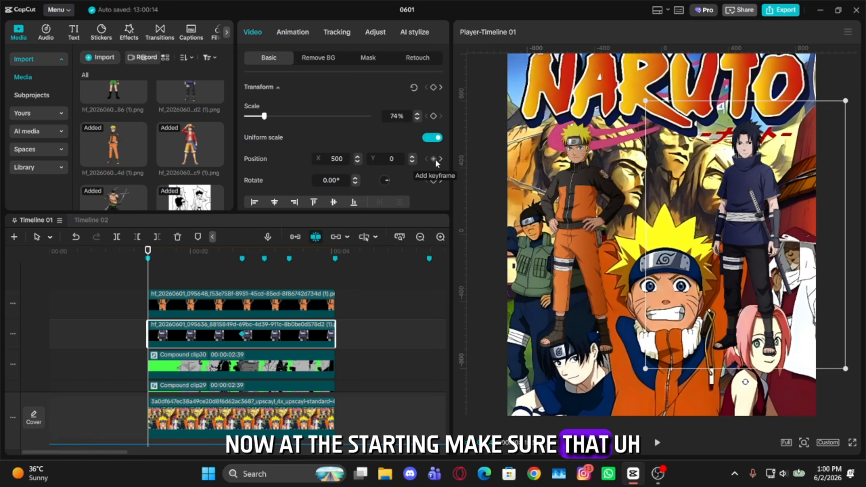
left_click(434, 159)
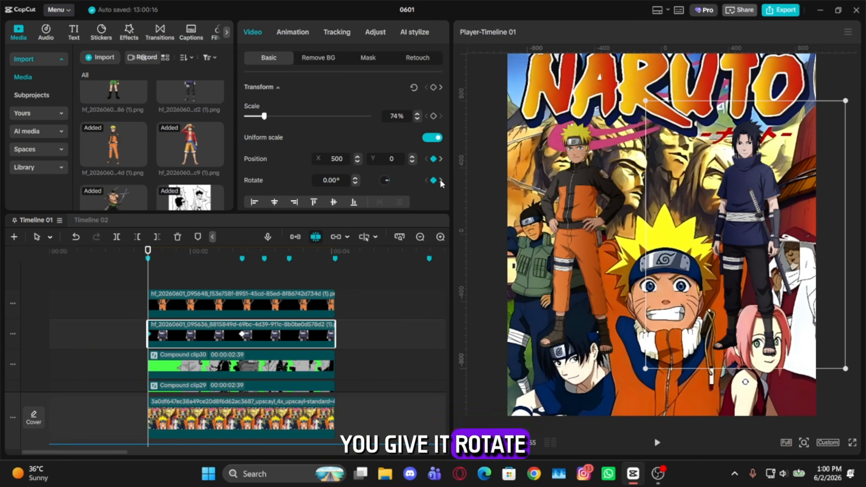
- Set Naruto's starting keyframe to Y -950 and a rotation of -15° so he rises into place from below
left_click(261, 303)
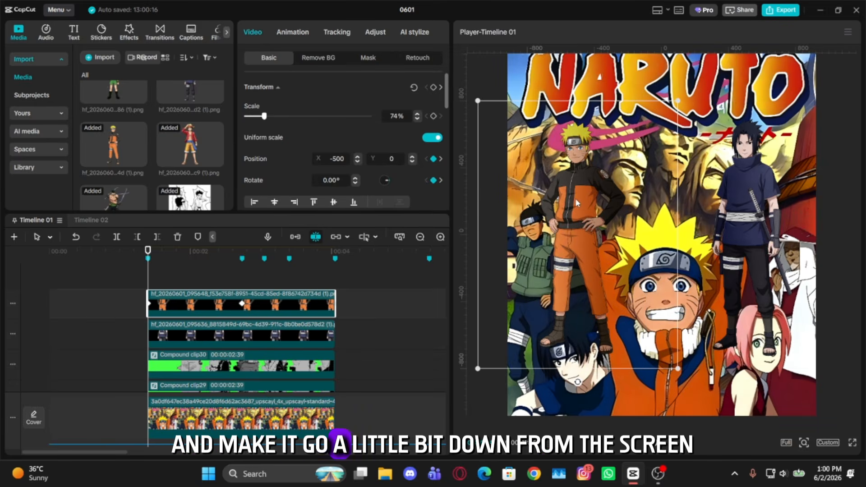
left_click_drag(576, 201, 581, 353)
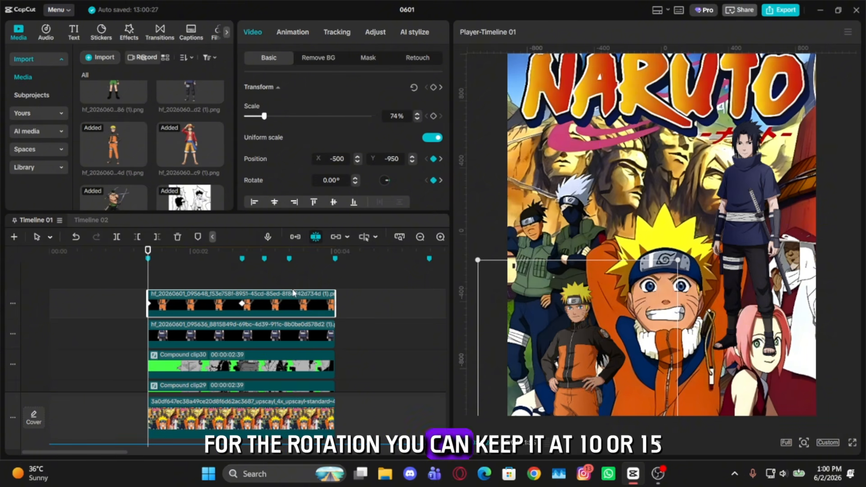
scroll(346, 184, "down", 15)
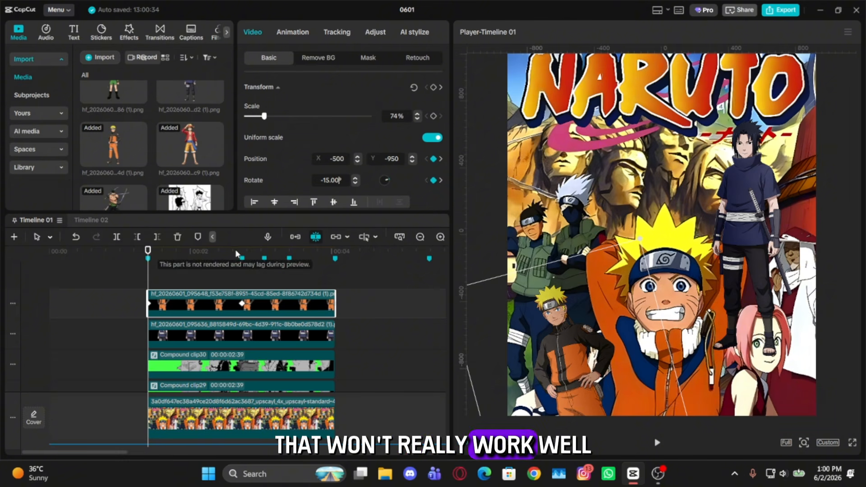
mouse_move(192, 253)
left_mouse_down()
mouse_move(248, 258)
mouse_move(171, 258)
mouse_move(242, 258)
mouse_move(194, 258)
left_mouse_up()
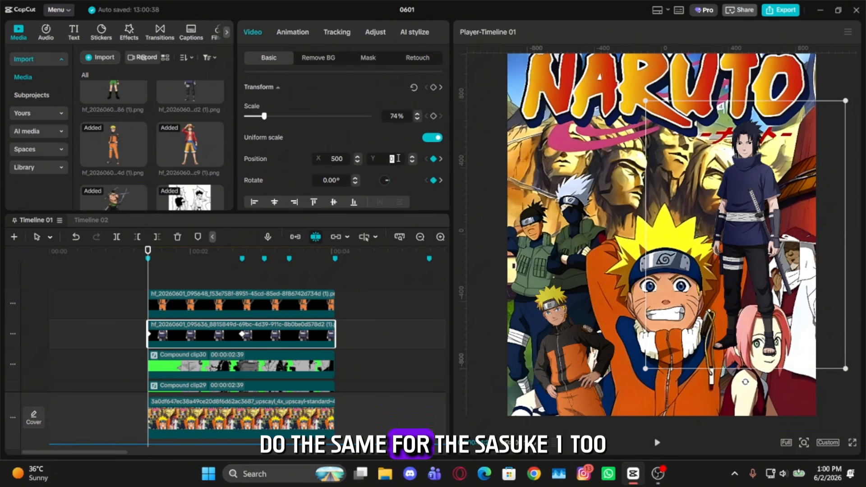
- Set Sasuke's starting keyframe to Y -950 and tilt him clockwise, mirroring Naruto's entrance
key("BackSpace")
type("-950")
key("Return")
left_click(355, 178)
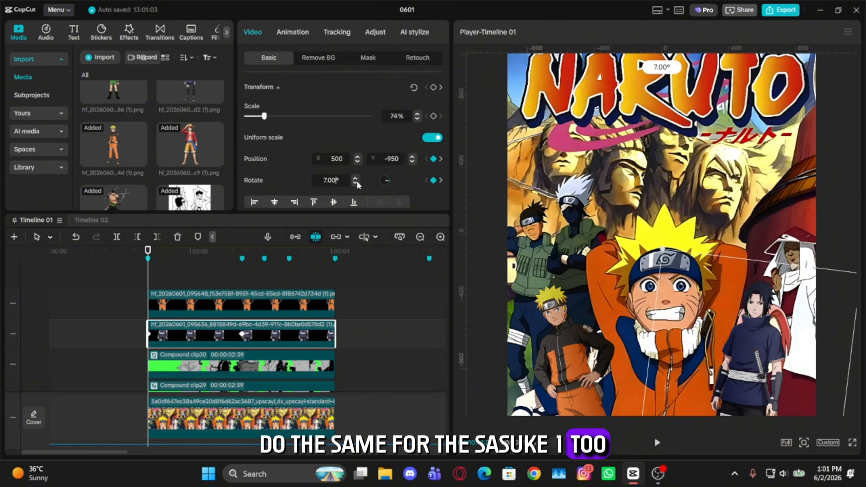
left_click(355, 178)
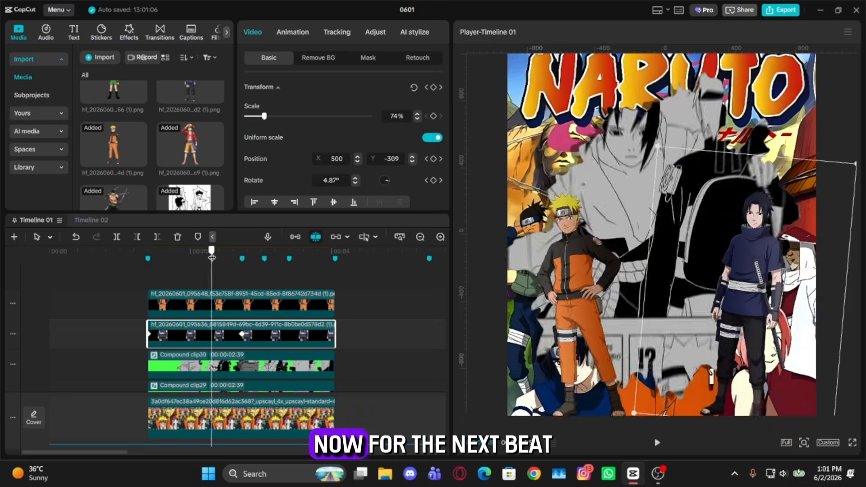
- Keyframe Naruto's scale at the second beat, and at the third beat enlarge him to 90% and shift him to about X -194
left_click(243, 260)
left_click(306, 308)
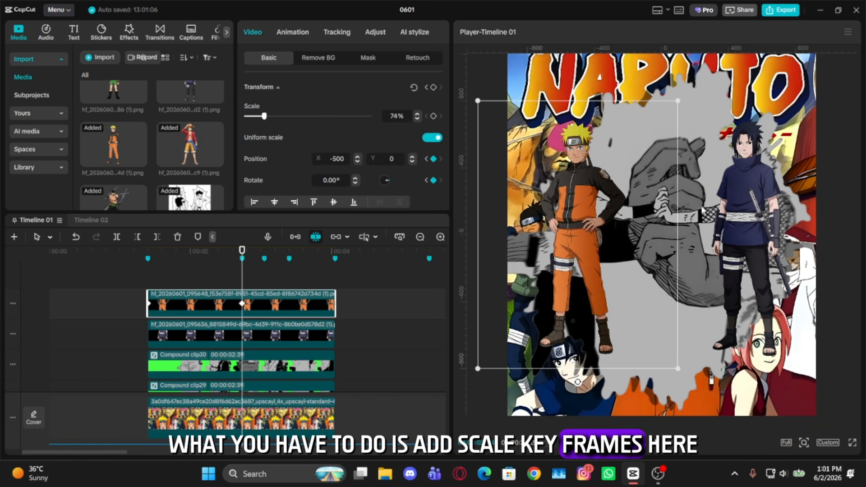
left_click(433, 117)
left_click(265, 252)
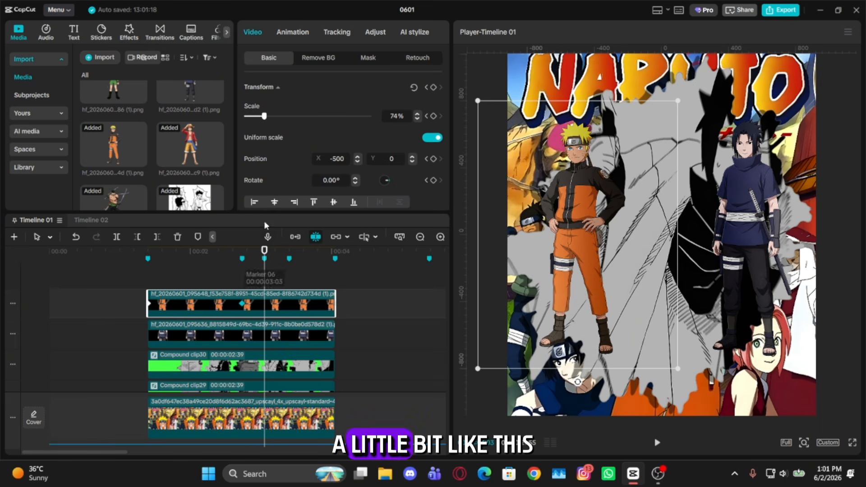
left_click_drag(264, 117, 268, 117)
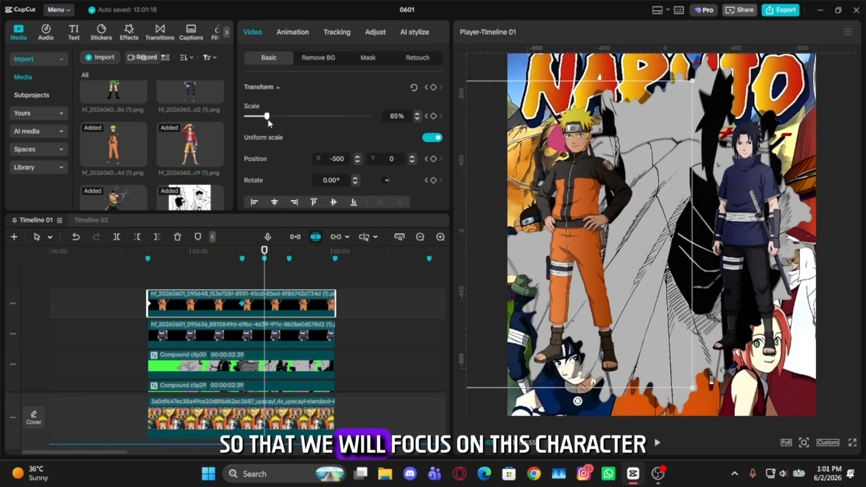
left_click(395, 118)
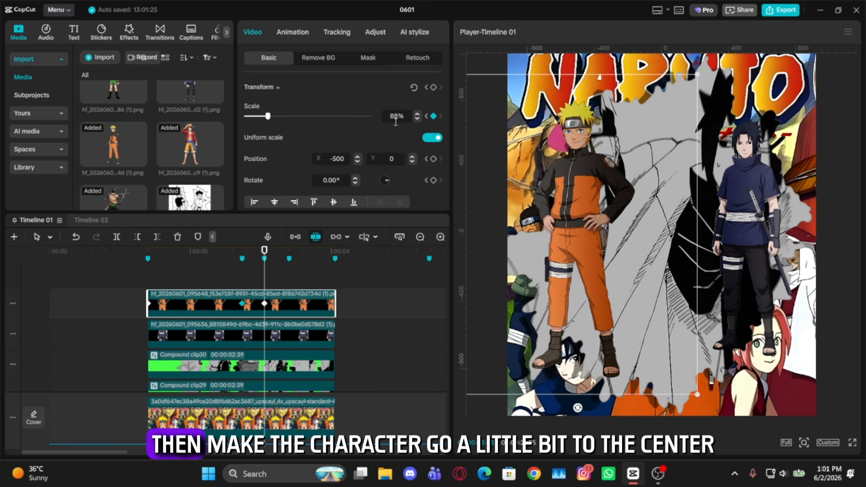
key("Up")
key("Up")
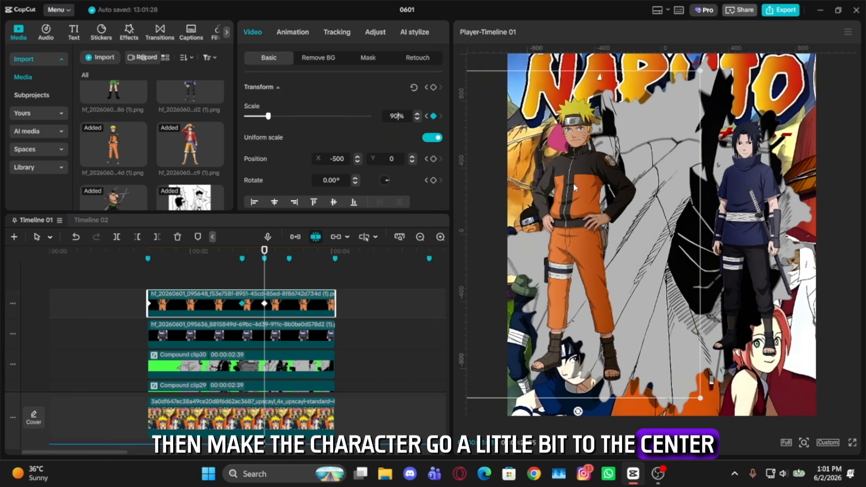
left_click_drag(573, 183, 642, 151)
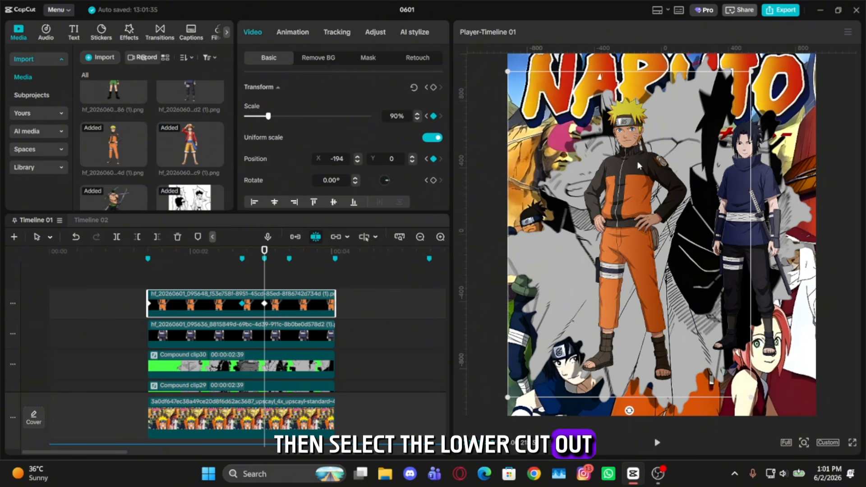
- Keyframe Sasuke's scale at the second beat, and at the third beat shrink him to 48% and shift him outward to X 630
left_click(271, 338)
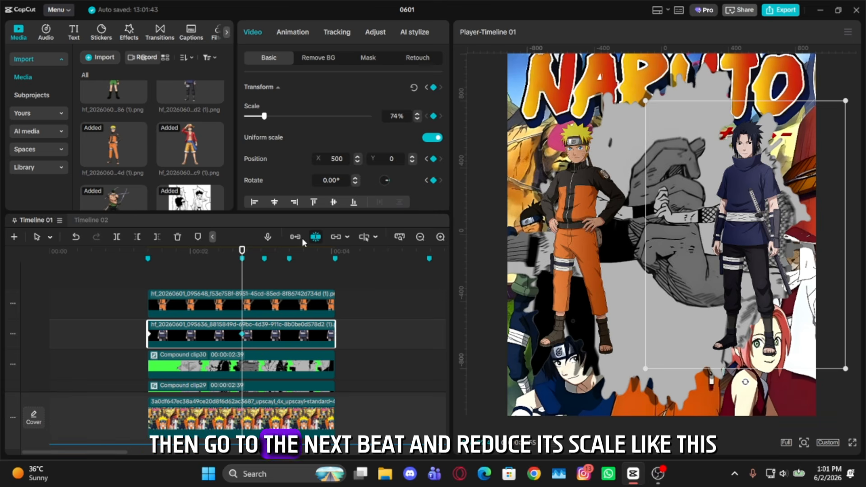
left_click(264, 259)
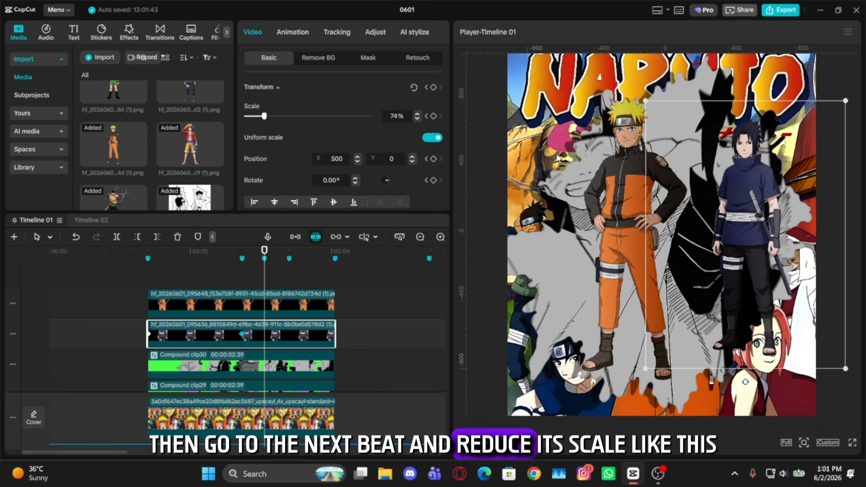
key("Down")
key("Down")
key("Down")
key("Down")
key("Down")
key("Down")
key("Down")
key("Down")
key("Down")
key("Down")
key("Down")
key("Down")
key("Down")
key("Down")
key("Down")
key("Down")
key("Down")
key("Down")
key("Down")
key("Down")
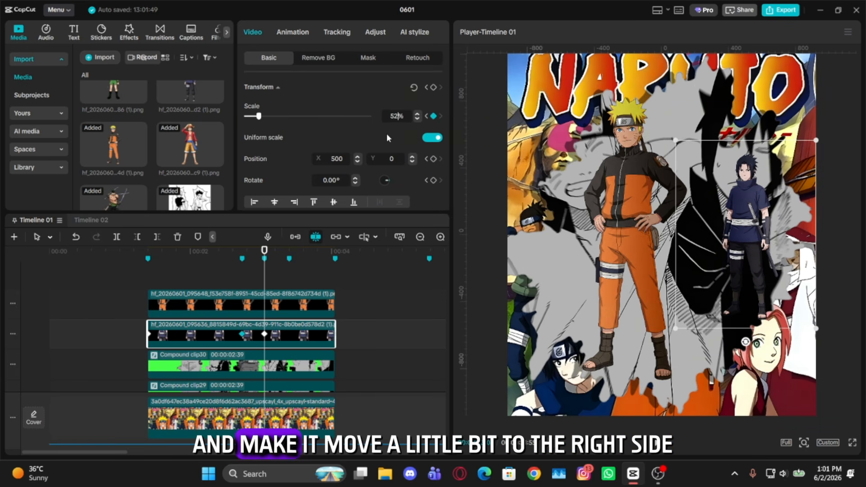
key("Down")
key("Down")
key("Down")
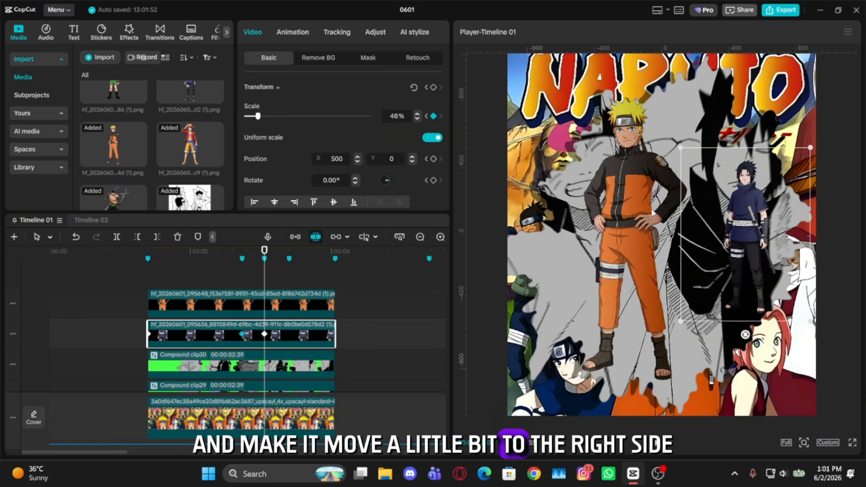
left_click_drag(751, 236, 772, 237)
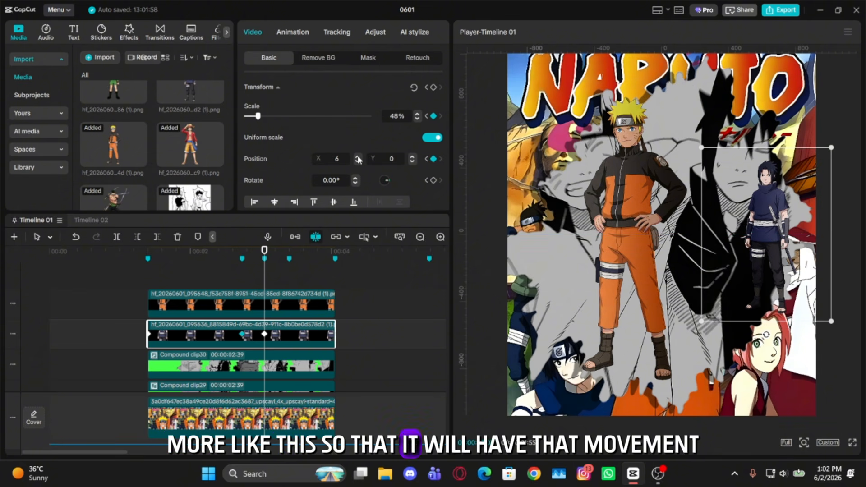
- Copy Naruto's third keyframe onto the Sasuke clip at the fourth beat and invert its X position to 194
left_click(171, 275)
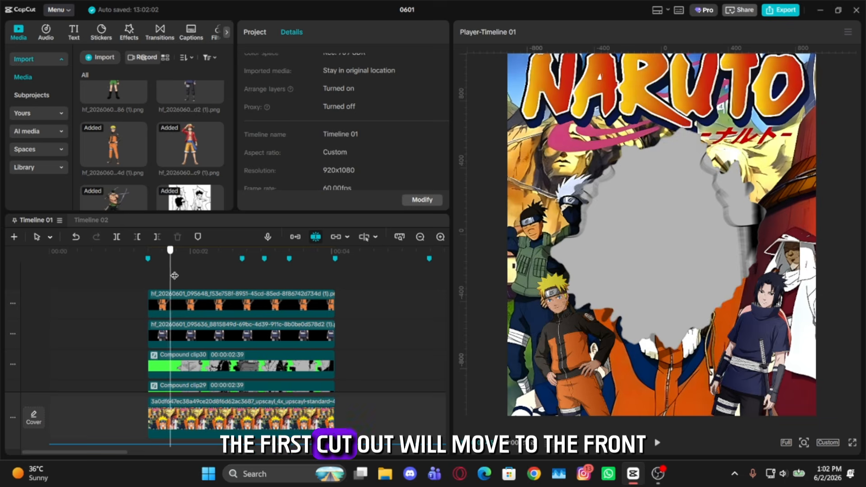
left_click_drag(174, 275, 264, 289)
left_click(264, 305)
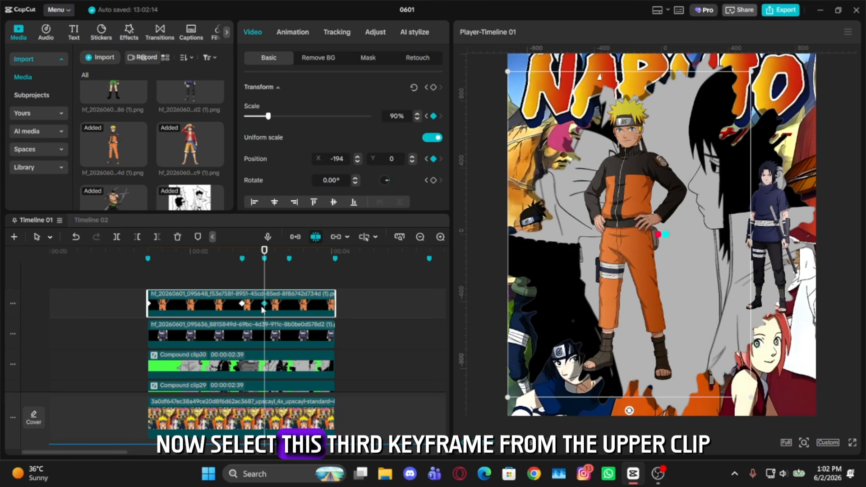
left_click(287, 273)
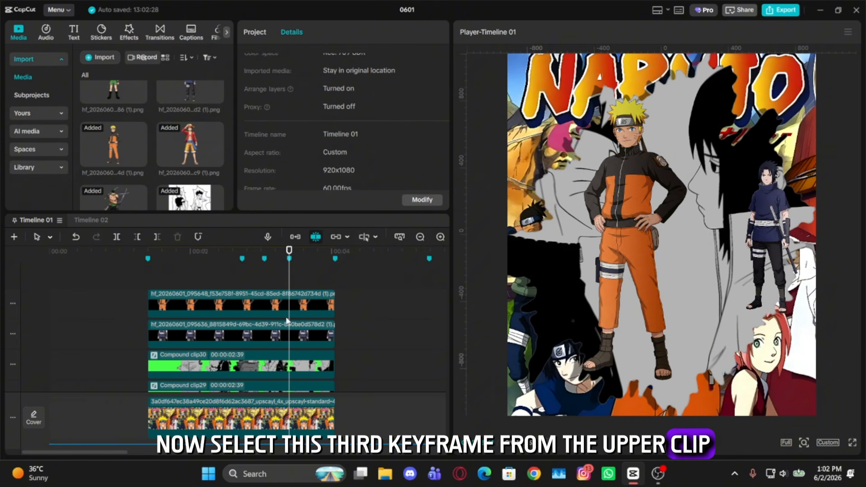
left_click(287, 321)
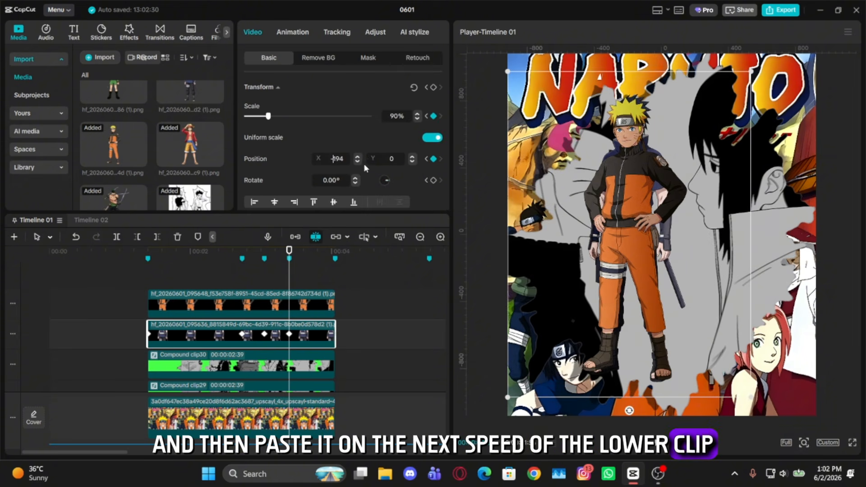
key("BackSpace")
key("Return")
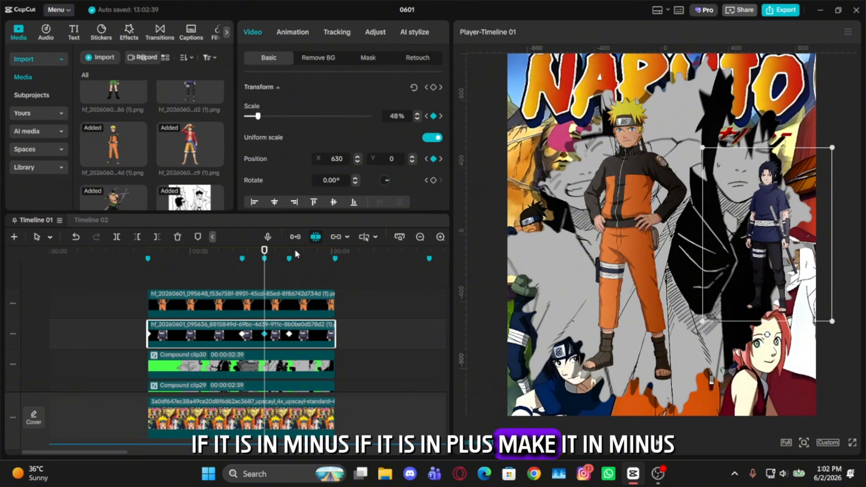
- Copy Sasuke's third keyframe onto the Naruto clip at the fourth beat, invert its X position to -630, and preview the swap
left_click(291, 249)
left_click(301, 303)
key("ctrl+v")
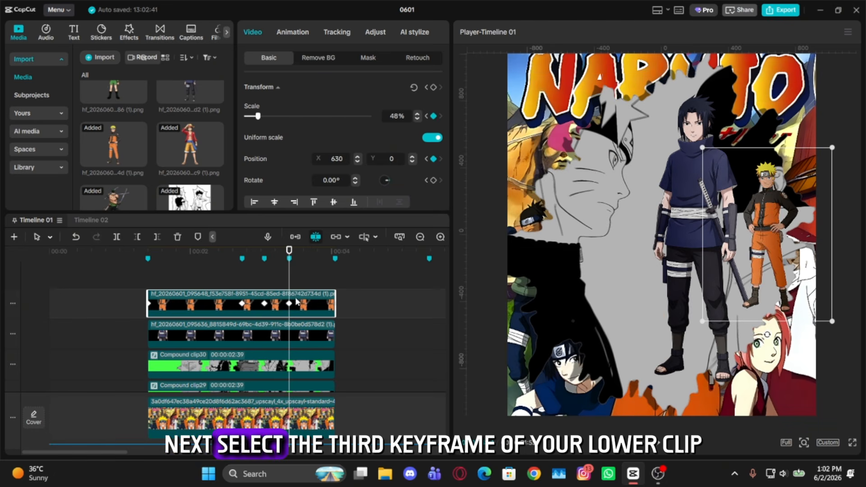
left_click(333, 158)
type("-")
key("Return")
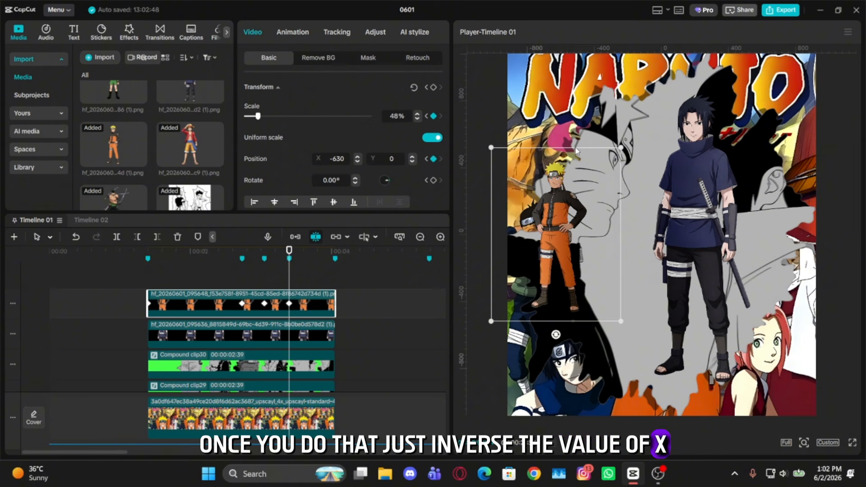
left_click(177, 277)
key("space")
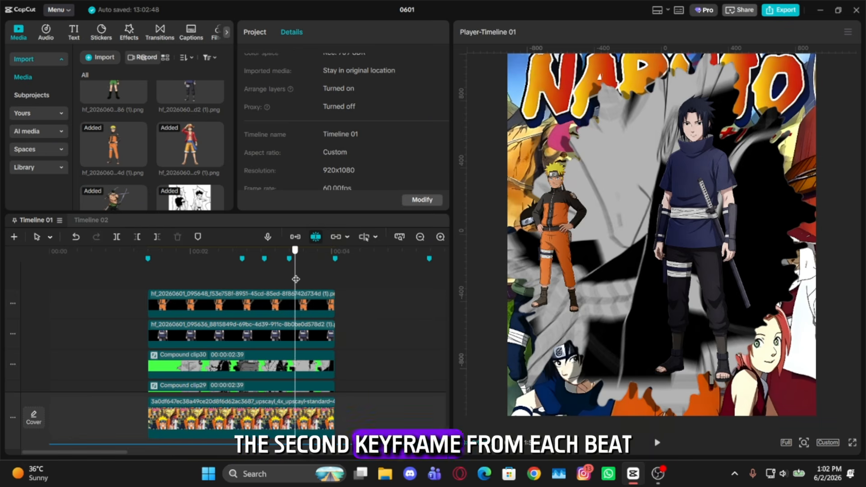
- Copy the second-beat keyframe of the Naruto and Sasuke clips and paste each one at its own clip's end
left_click(263, 313)
left_click(242, 304)
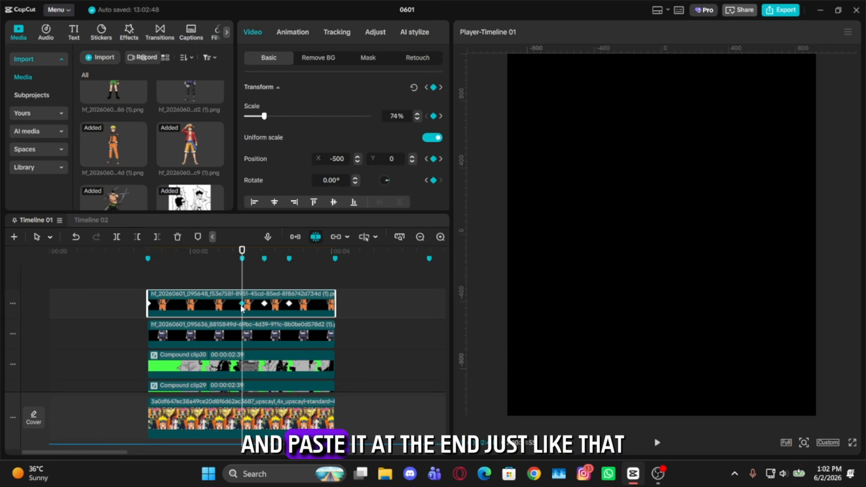
key("Down")
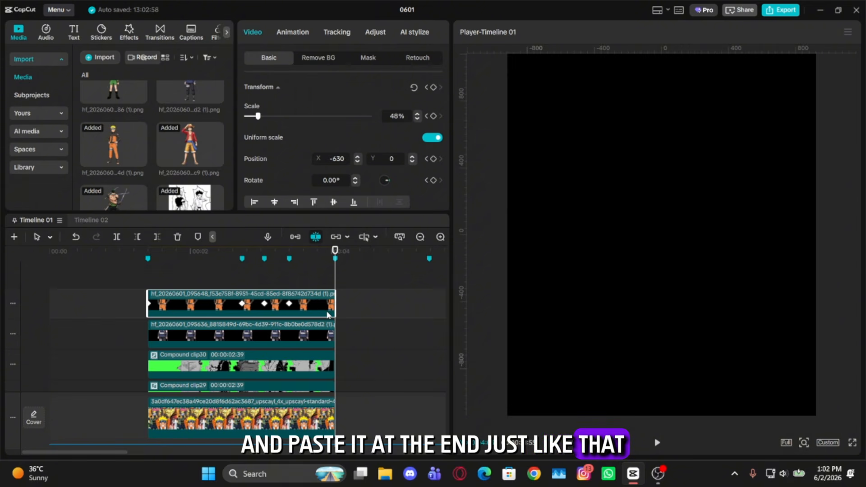
left_click(292, 337)
left_click(242, 334)
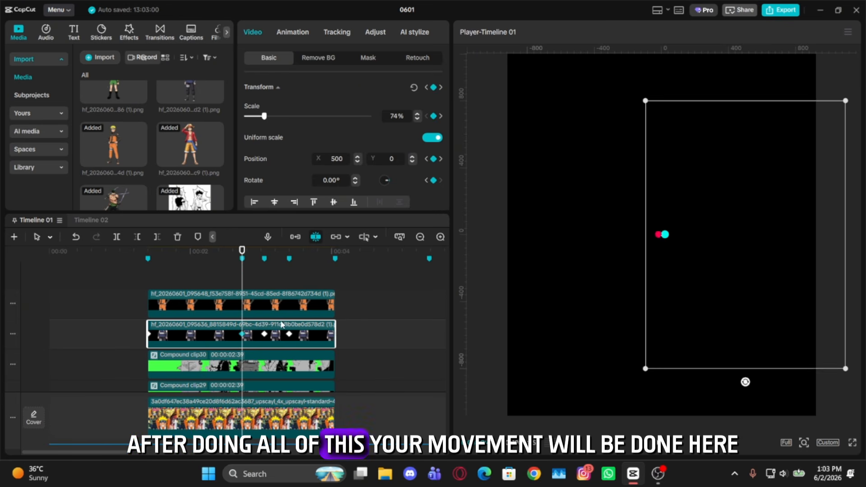
key("Down")
key("ctrl+v")
left_click(170, 268)
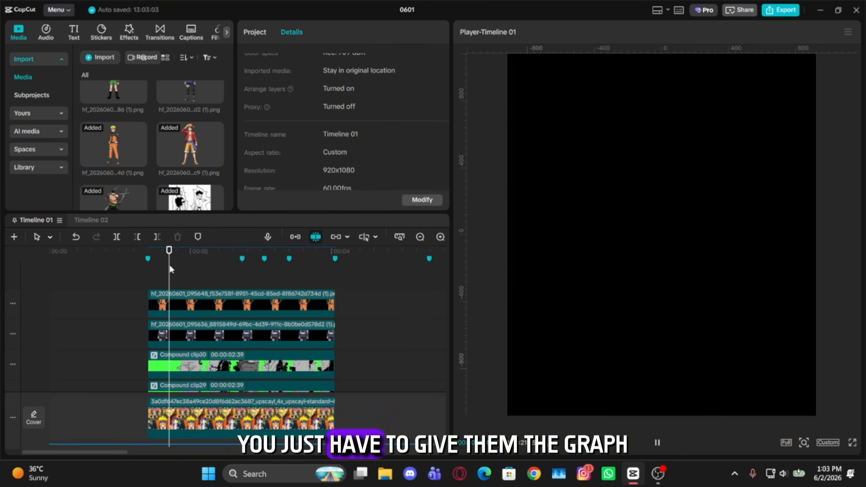
- Open the Naruto clip's keyframe graphs and smooth the scale curve into the third beat, extending the incoming handle back toward the second beat
left_click(171, 305)
key("Up")
key("alt+k")
scroll(212, 336, "up", 3)
scroll(241, 335, "up", 3)
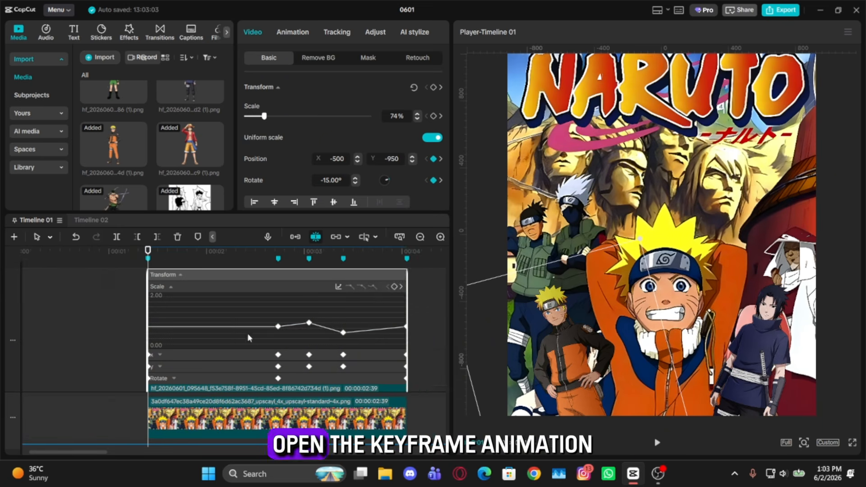
scroll(255, 331, "right", 2)
left_click_drag(268, 306, 288, 328)
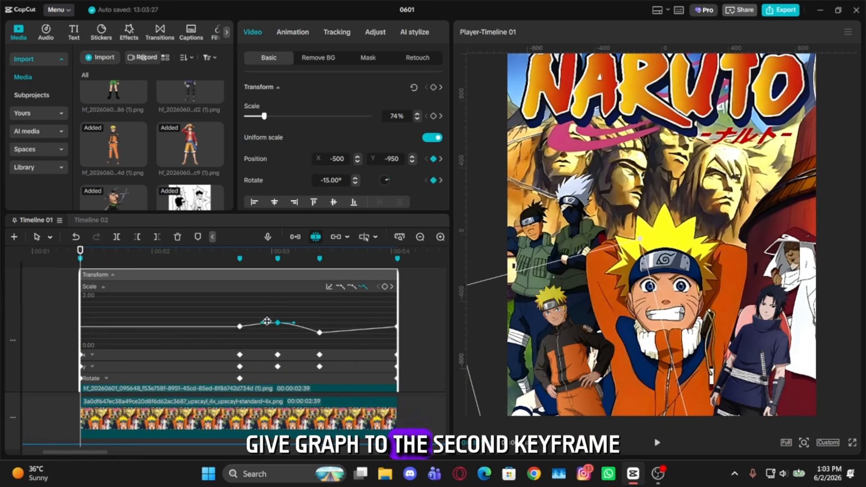
left_click(261, 325)
left_click_drag(231, 325, 229, 325)
- Smooth Naruto's scale curve into the fourth-beat and final keyframes, extending each incoming handle back to the preceding keyframe
left_click(319, 306)
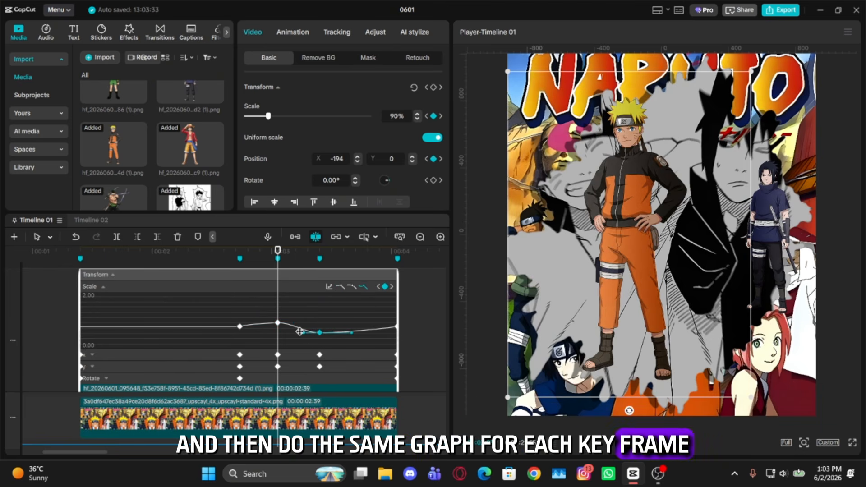
left_click(305, 333)
left_click_drag(304, 334, 274, 335)
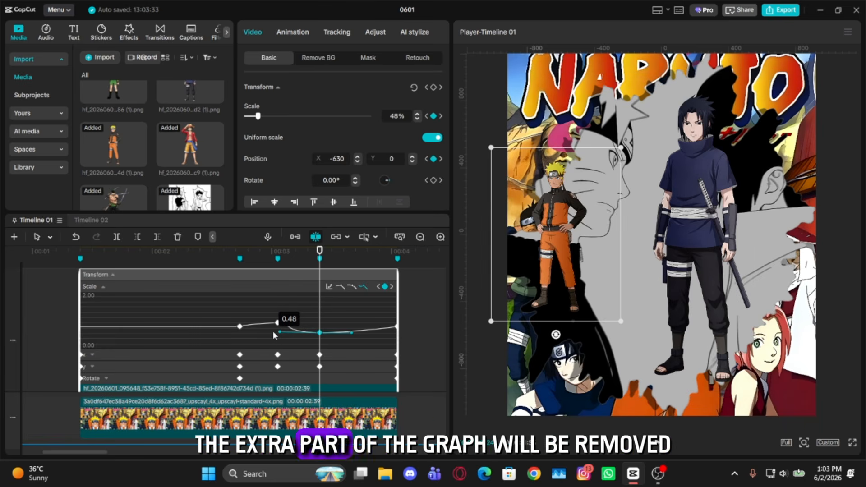
left_click(397, 327)
left_click_drag(366, 329, 318, 329)
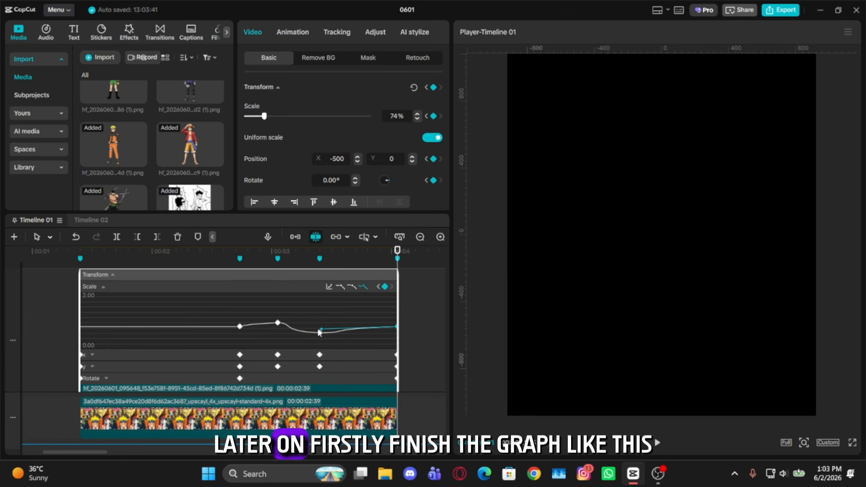
- Smooth Naruto's X position curve into the third-beat, fourth-beat and final keyframes, extending each incoming handle back to the preceding keyframe
left_click(92, 355)
left_click(277, 326)
left_click(363, 298)
left_click_drag(259, 327, 220, 329)
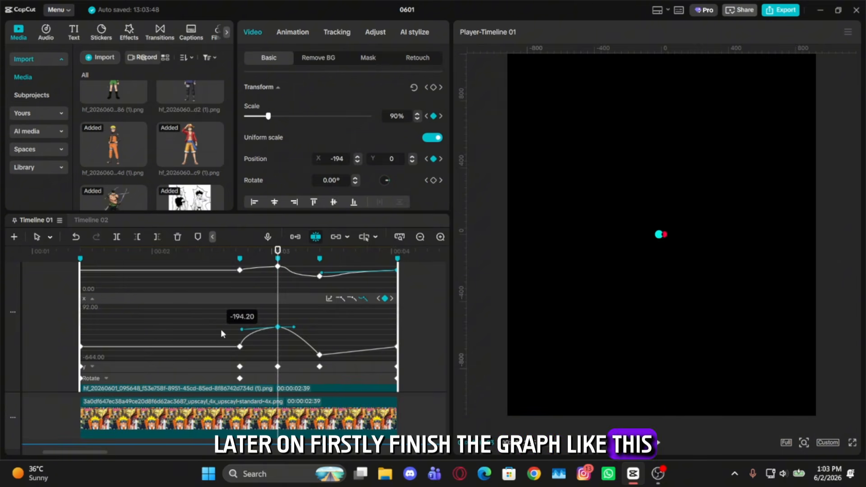
left_click(320, 355)
left_click(364, 299)
left_click_drag(299, 355, 261, 352)
left_click(397, 346)
left_click(363, 298)
left_click_drag(358, 349, 300, 349)
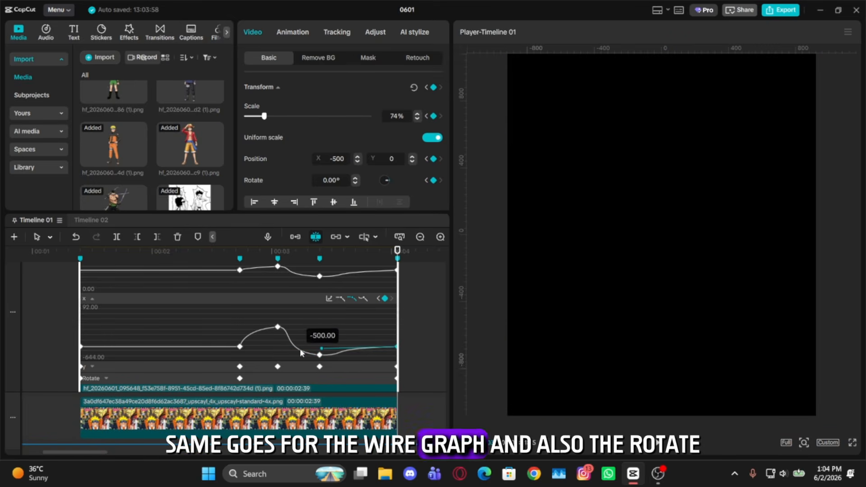
- Smooth Naruto's Y position curve into the second beat, extending the incoming handle all the way back to the first keyframe
left_click(92, 367)
left_click(240, 326)
left_click(363, 311)
left_click_drag(176, 326, 74, 326)
- Ease Naruto's rotation curve into the second beat with its incoming handle straight back to the first keyframe, and close the graphs
left_click(106, 378)
left_click(240, 356)
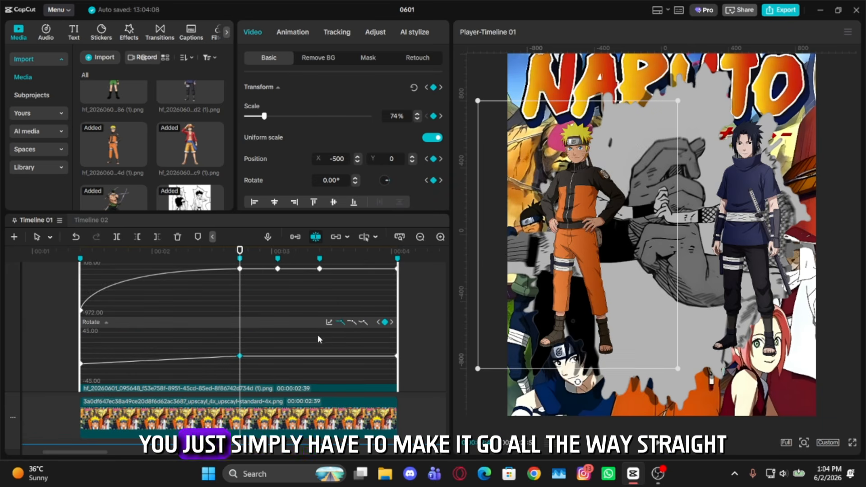
left_click(351, 323)
left_click_drag(152, 360, 56, 356)
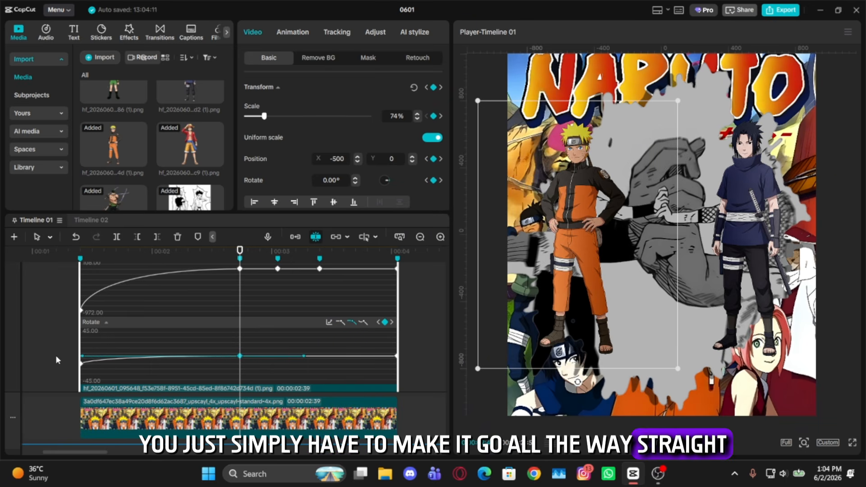
left_click(392, 322)
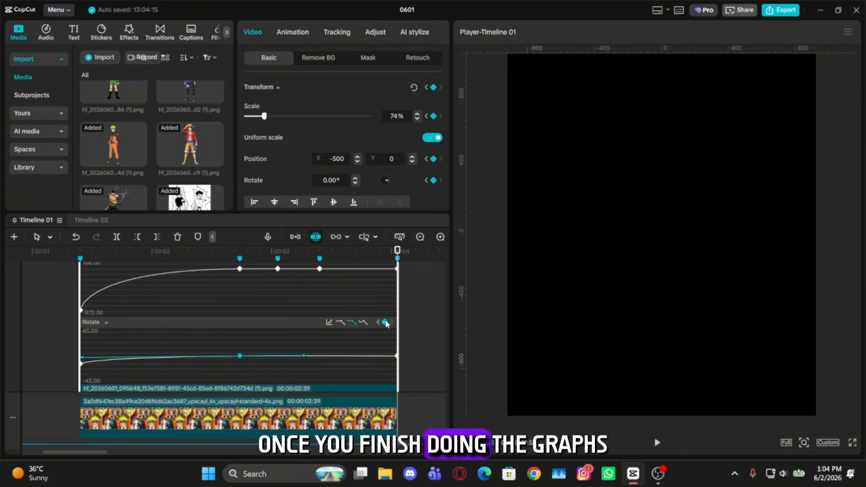
left_click(378, 322)
left_click(378, 322)
scroll(280, 345, "down", 3)
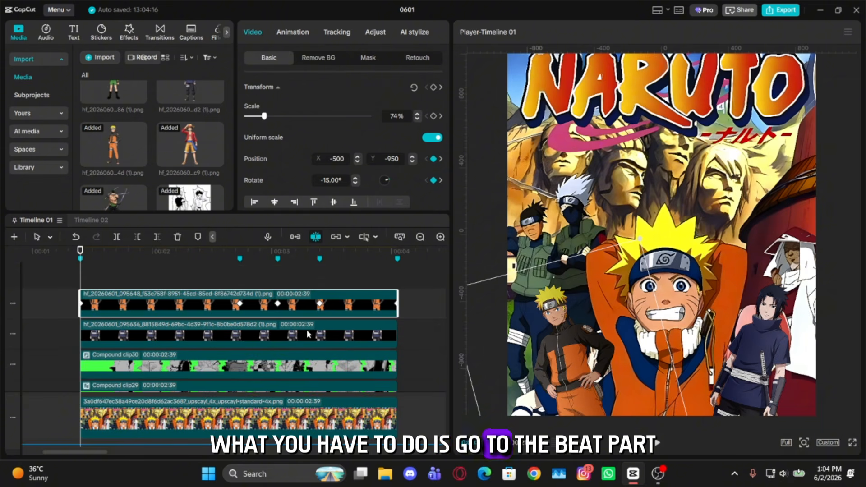
- Just past Naruto's second beat, add and remove a transform keyframe to trim the excess graph handles
left_click(308, 333)
left_click(240, 253)
key("Right")
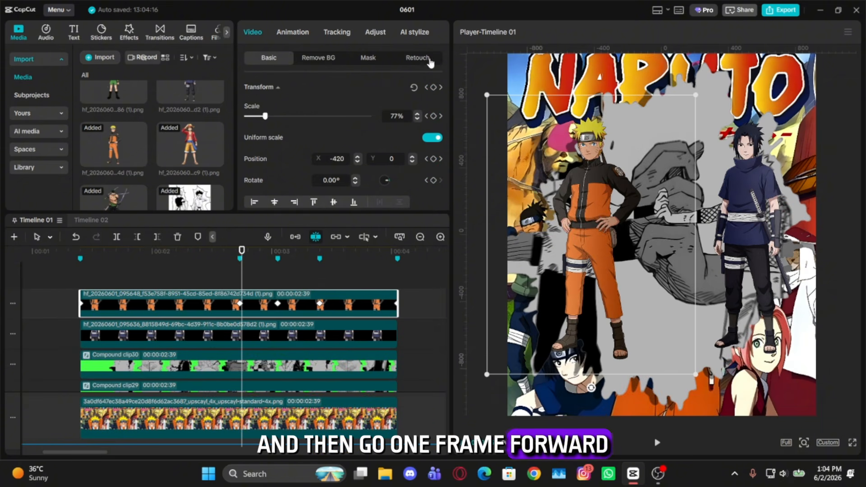
key("Right")
key("Right")
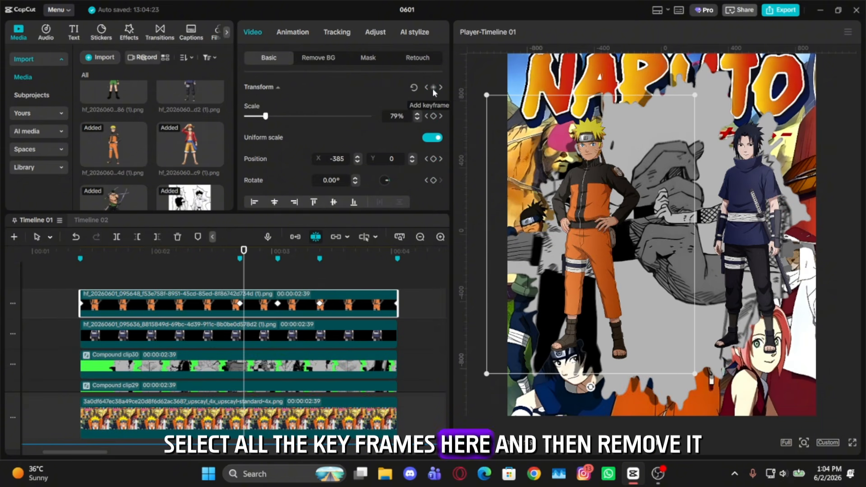
- Repeat the adding and removing of a transform keyframe just past Naruto's following beats
key("Right")
key("Right")
key("Right")
key("Right")
key("Right")
key("Right")
key("Right")
key("Right")
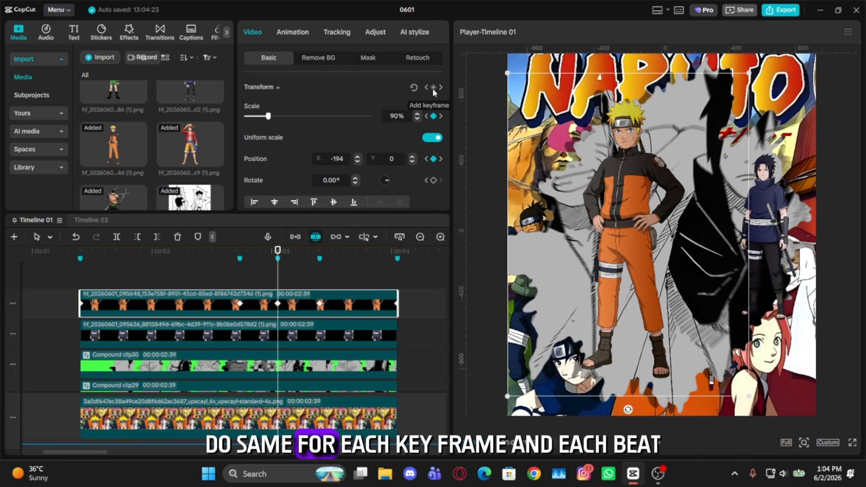
key("Right")
key("Right")
key("Right")
key("Right")
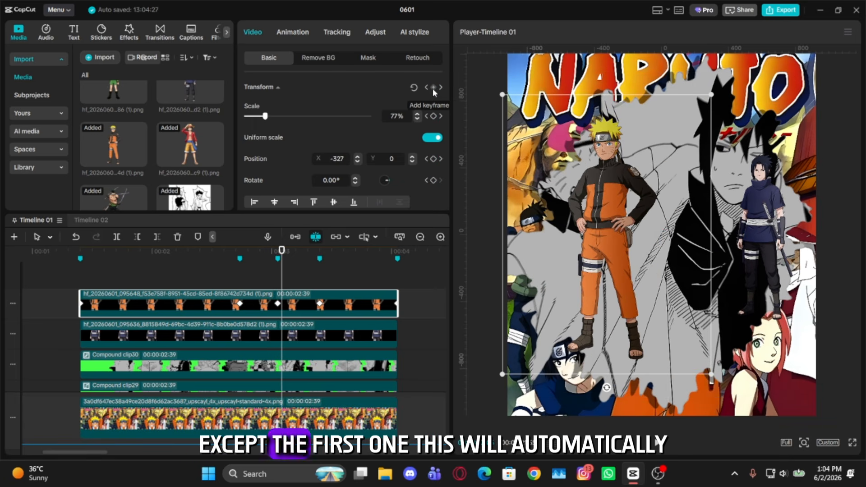
key("Right")
key("Right")
key("Right")
key("Right")
key("Right")
key("Right")
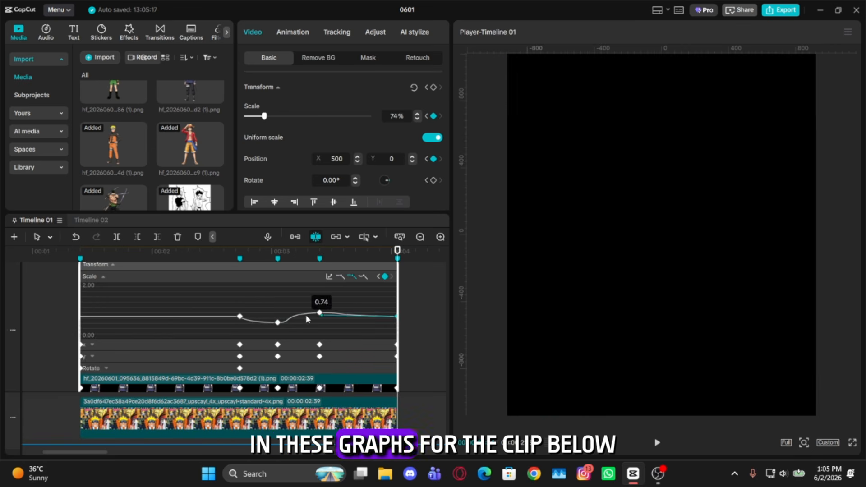
- Shape the Sasuke clip's keyframe curves with the same smoothing as Naruto's
scroll(304, 315, "down", 2)
left_click(278, 299)
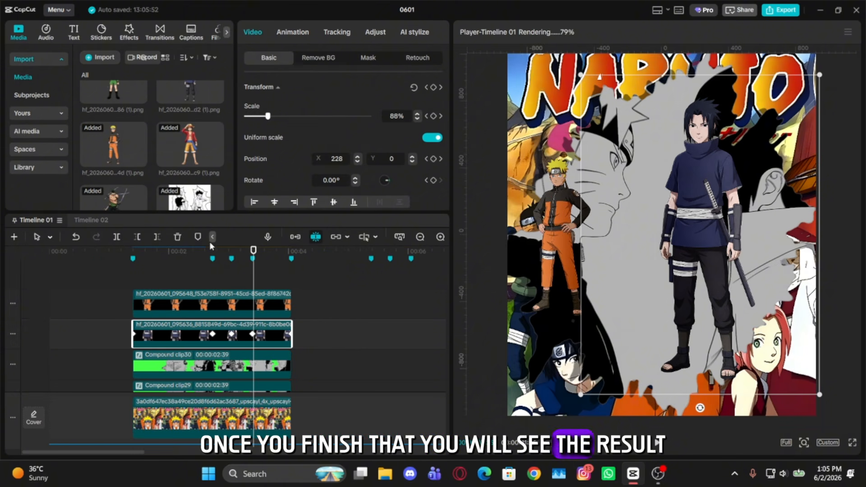
- Play the smoothed Naruto and Sasuke animation from the start of the clips to check the movement
left_click(114, 298)
key("space")
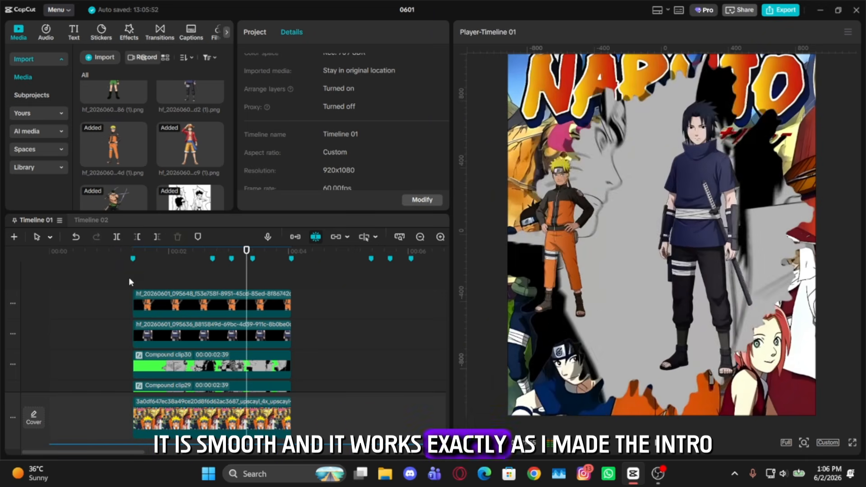
left_click(128, 277)
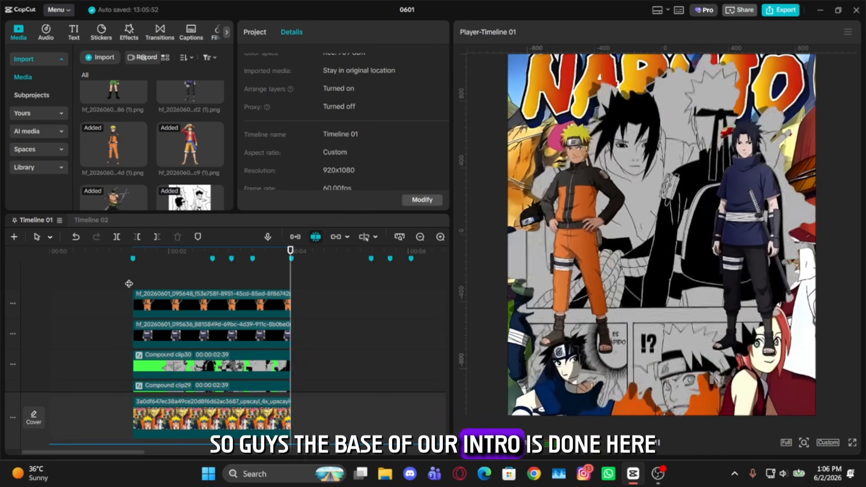
left_click(129, 283)
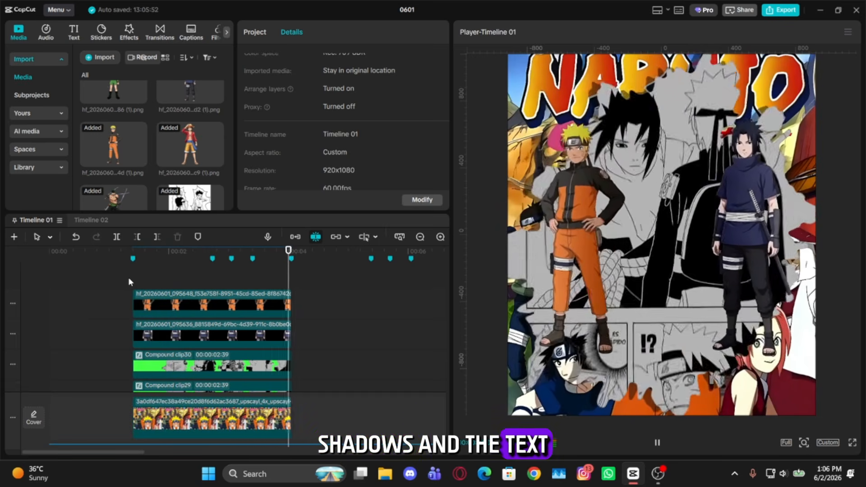
- Duplicate the Naruto and Sasuke cutout clips at the first beat and stack the copies directly above the originals
scroll(146, 277, "up", 1)
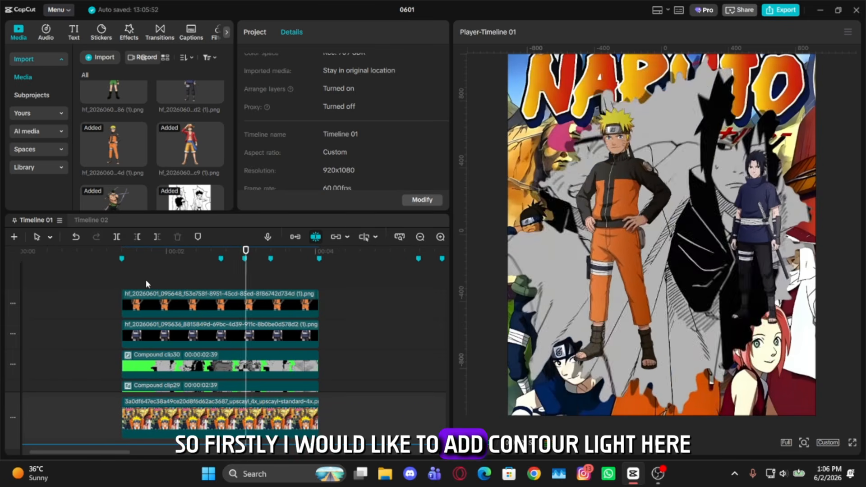
left_click(142, 277)
key("Up")
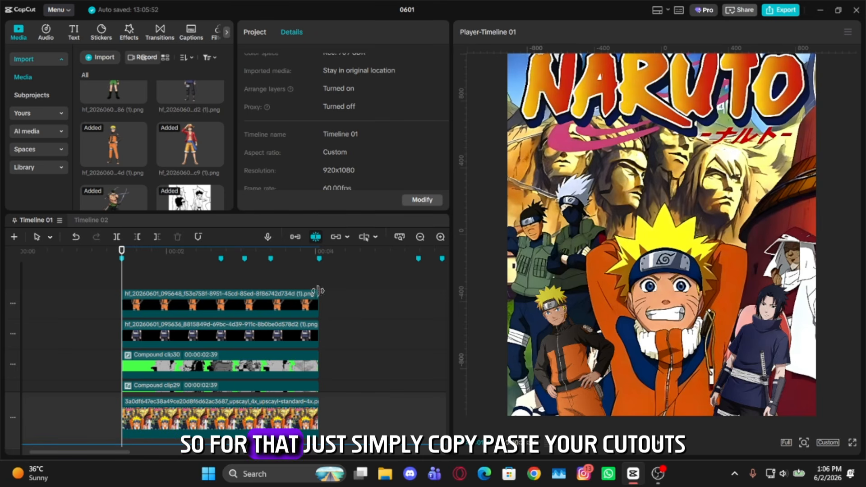
left_click_drag(311, 332, 303, 336)
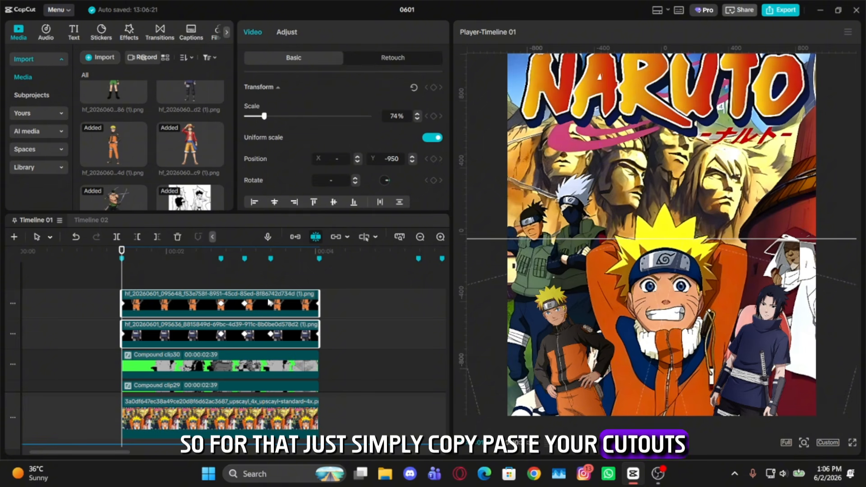
key("ctrl+c")
key("ctrl+v")
left_click_drag(179, 342, 177, 310)
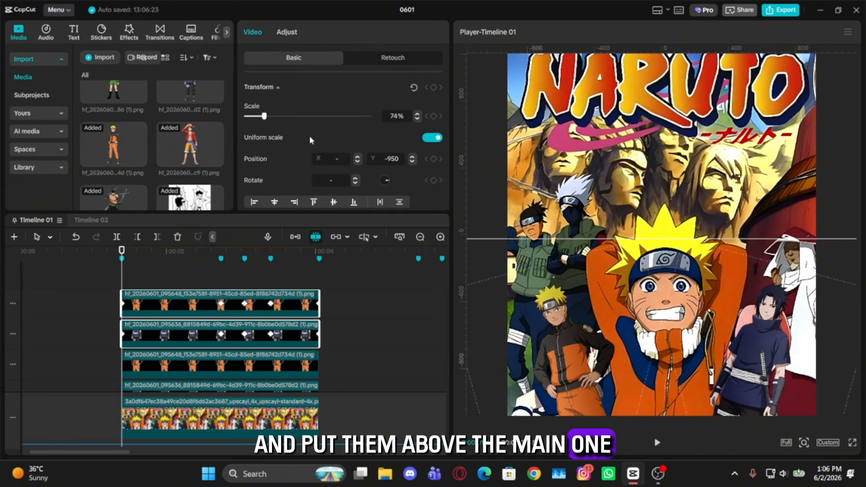
- Flatten the luma, red, green and blue curves of the duplicated cutouts down to zero to blacken them
left_click(288, 33)
left_click(383, 60)
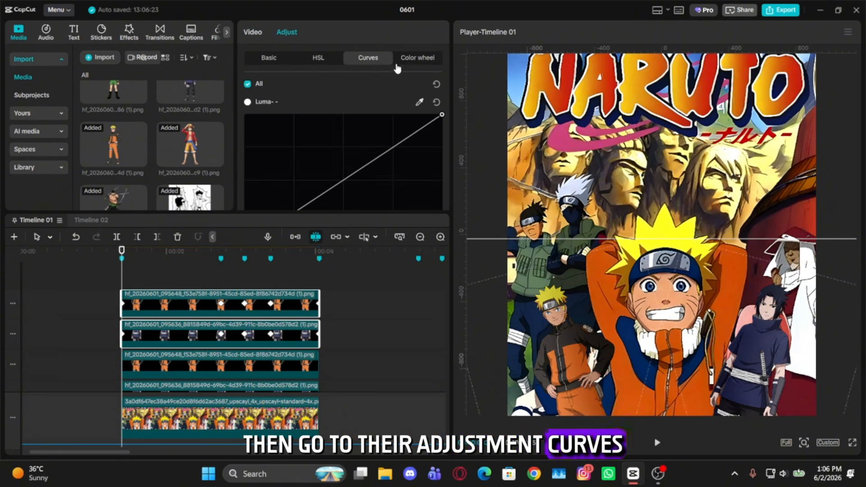
scroll(404, 178, "down", 2)
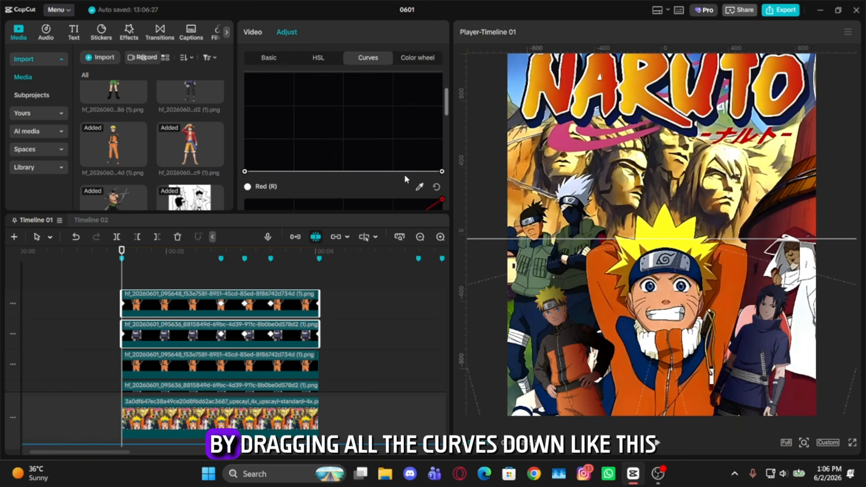
scroll(446, 180, "down", 2)
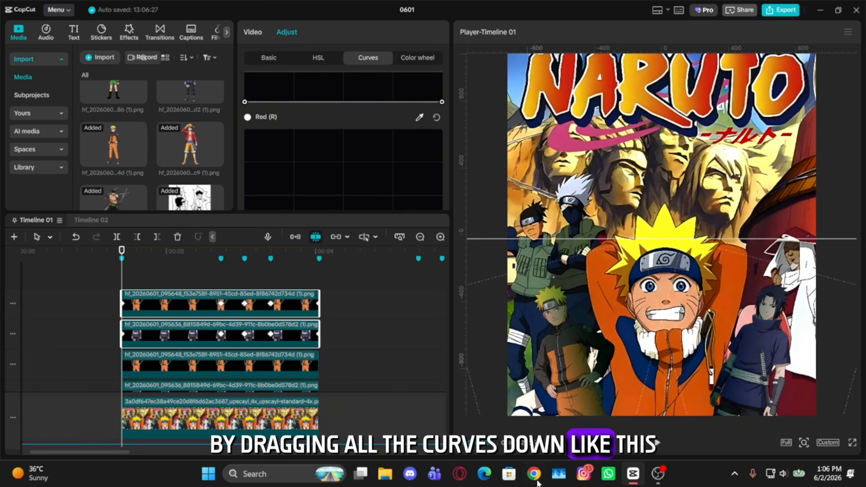
scroll(448, 146, "down", 1)
scroll(448, 144, "down", 3)
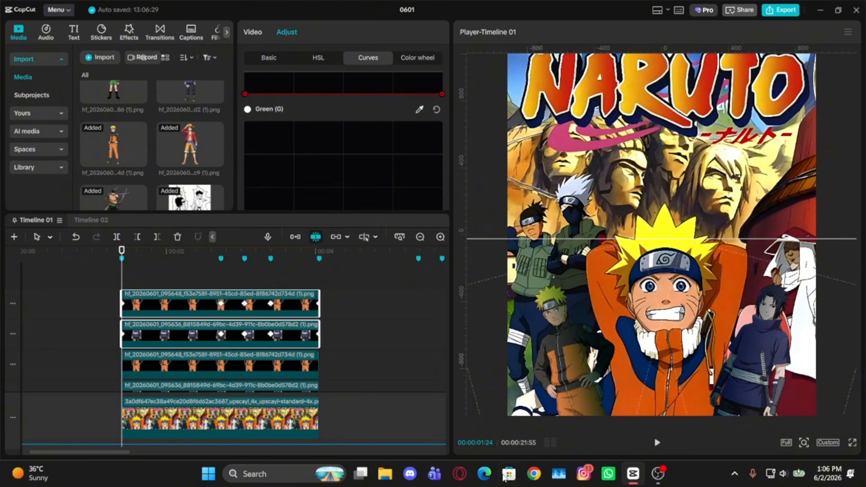
scroll(433, 158, "down", 2)
scroll(445, 118, "up", 1)
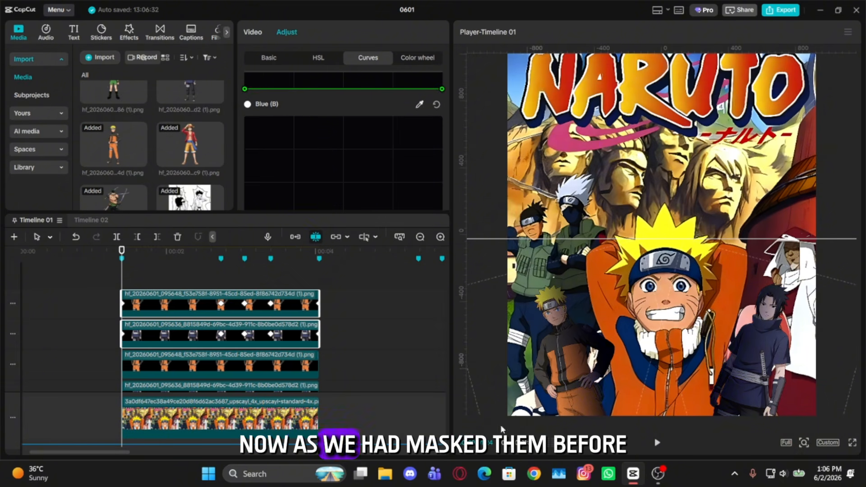
- Remove the adjustment mask from the duplicated Naruto clip
left_click(264, 304)
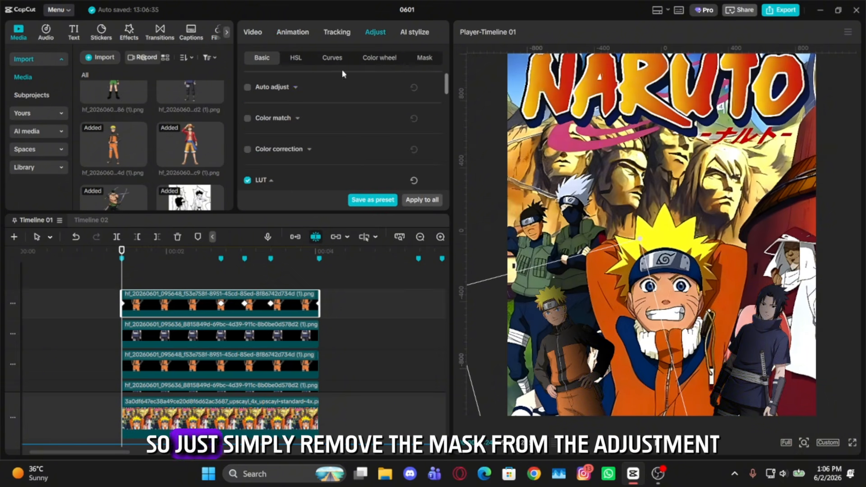
left_click(425, 58)
left_click(292, 101)
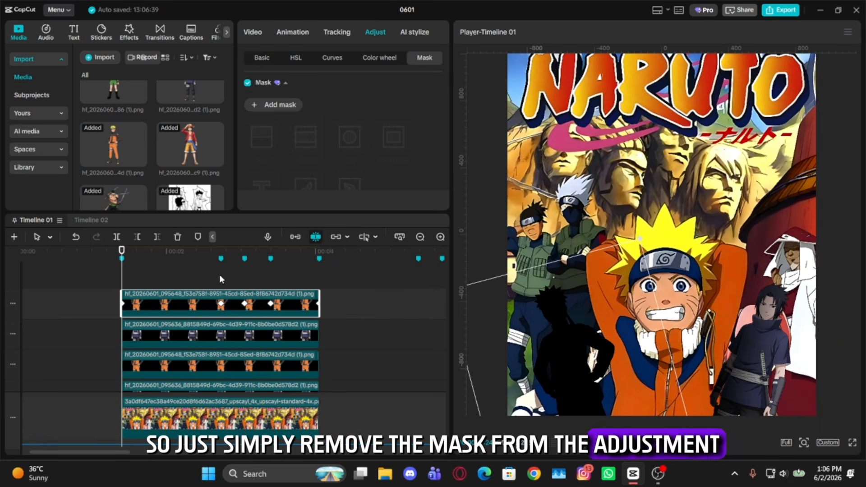
- Remove the adjustment mask from the duplicated Sasuke clip so its whole figure turns black
left_click(219, 334)
left_click(293, 100)
left_click(269, 293)
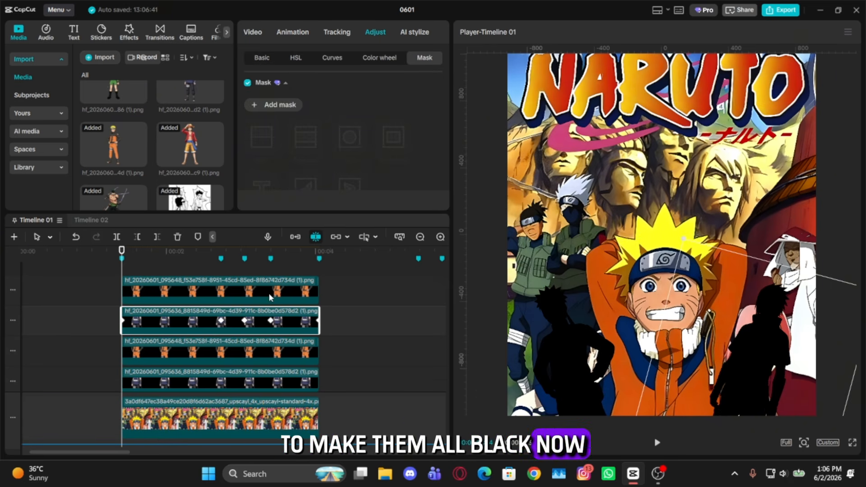
- Duplicate the Naruto and Sasuke cutouts again at the first beat and stack the new copies directly beneath the blackened pair
key("ctrl+c")
key("ctrl+v")
left_click_drag(224, 365, 212, 326)
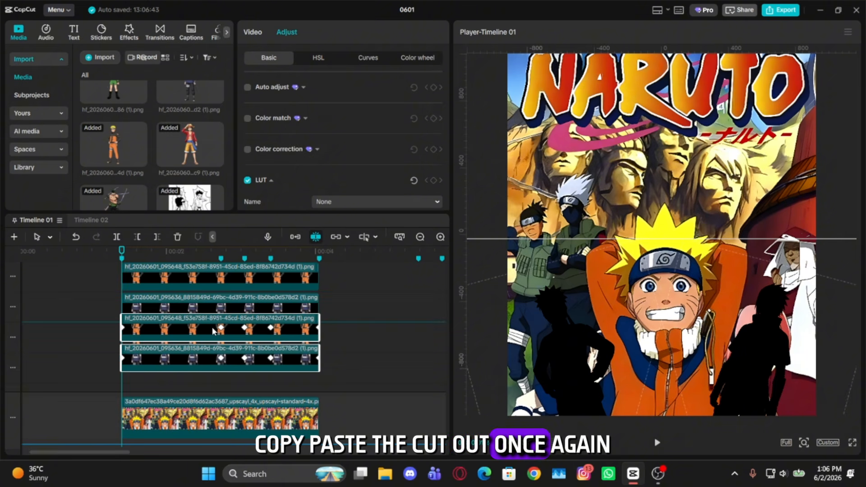
- Remove the split adjustment masks from the new Naruto and Sasuke copies
left_click(368, 58)
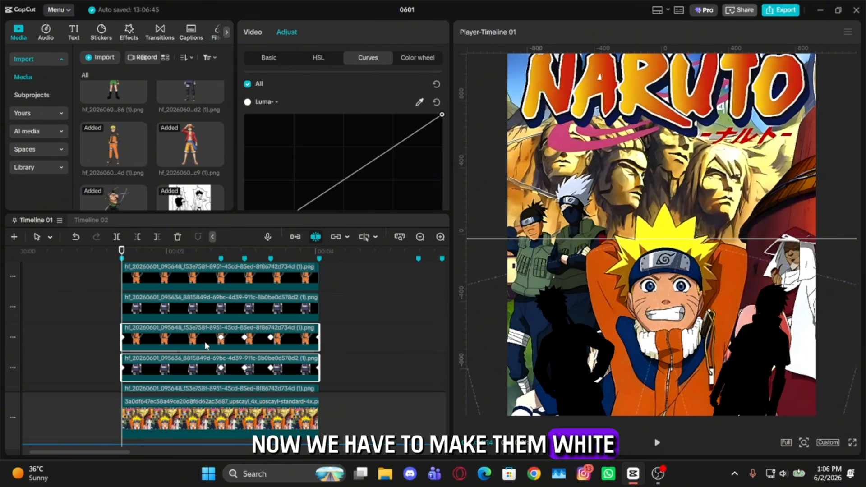
left_click(274, 334)
left_click(420, 59)
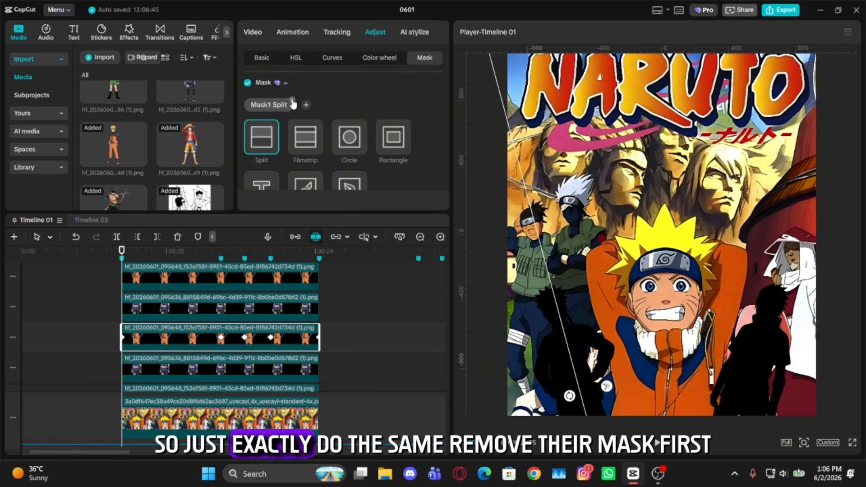
left_click(292, 101)
left_click(189, 366)
left_click(292, 101)
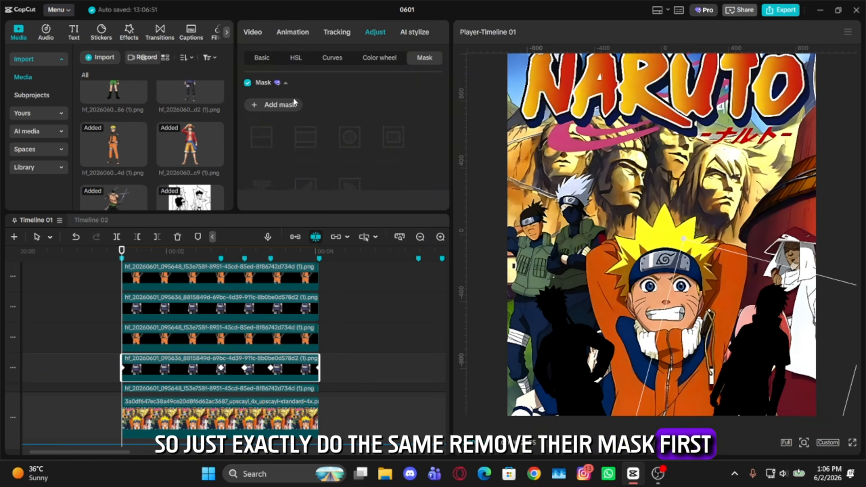
- Raise the luma curve of both new Naruto and Sasuke copies to the maximum at both ends to whiten them
left_click_drag(363, 342, 289, 371)
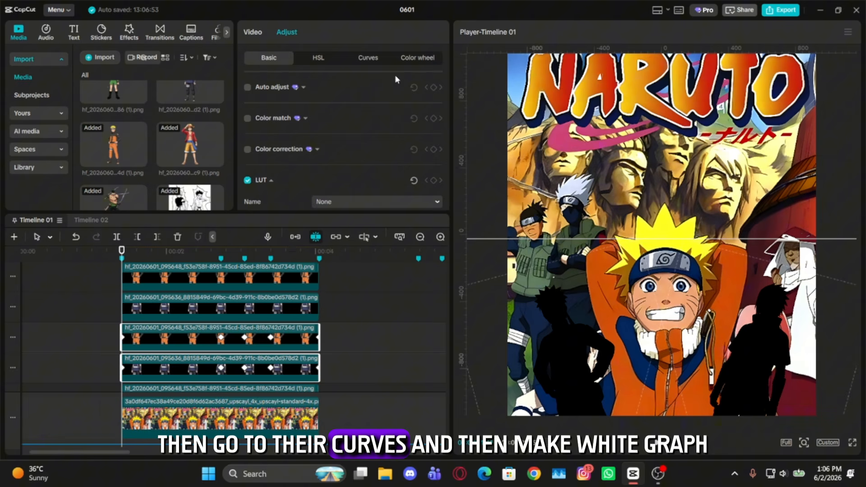
left_click(368, 58)
left_click_drag(444, 116, 192, 109)
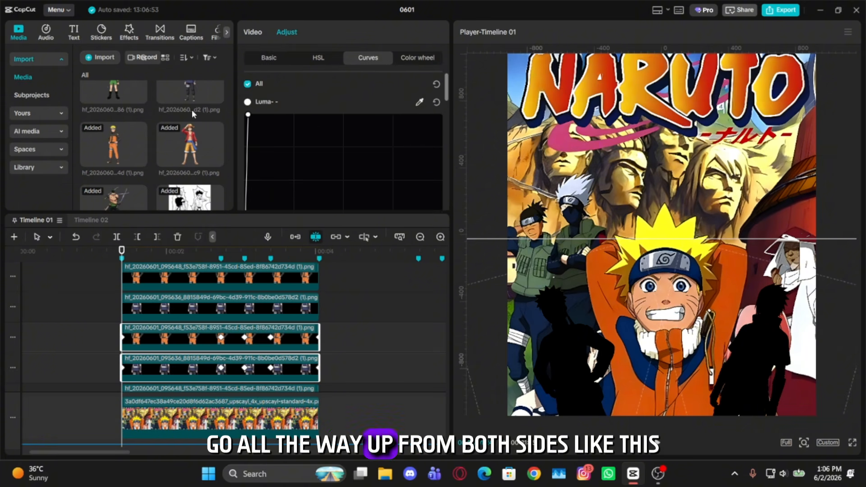
scroll(269, 116, "down", 2)
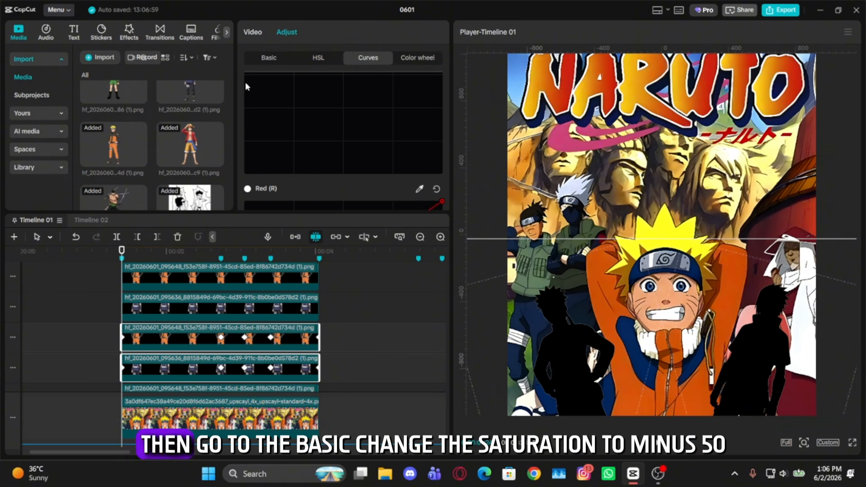
scroll(245, 82, "up", 2)
- Set the saturation of both whitened copies to -50 and their exposure and contrast to 50
left_click(269, 58)
scroll(293, 91, "down", 5)
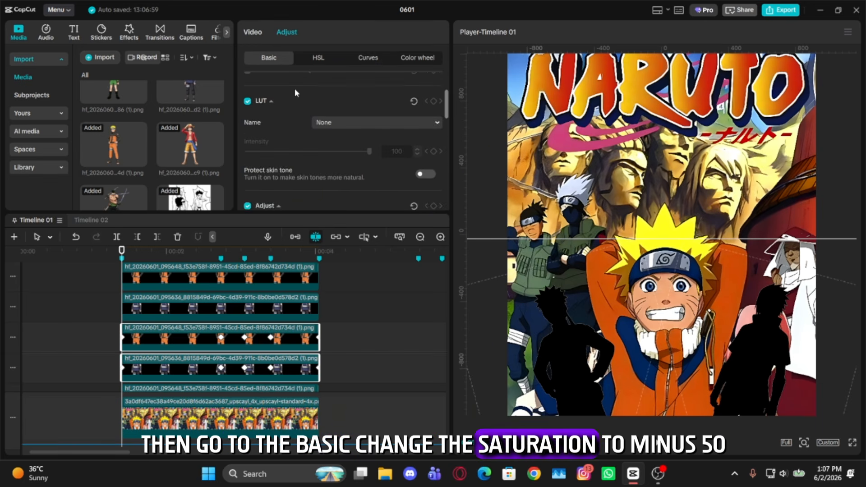
left_click_drag(306, 138, 169, 145)
scroll(337, 140, "down", 2)
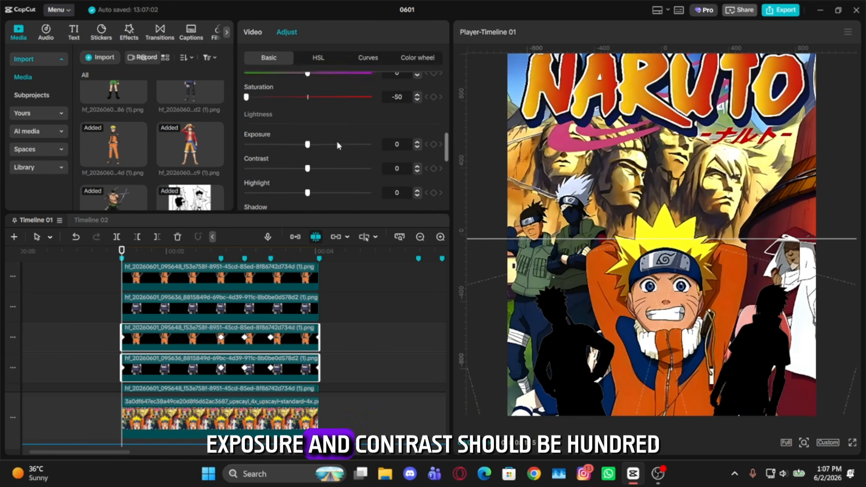
left_click_drag(307, 145, 370, 145)
left_click_drag(307, 168, 370, 168)
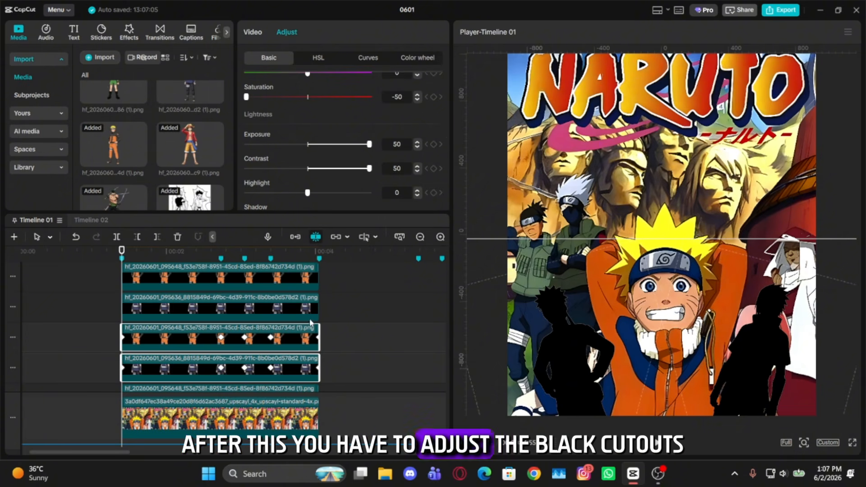
- Try shifting the blackened Naruto cutout sideways at the first beat to expose the white copy behind it, and undo the shift
left_click(165, 259)
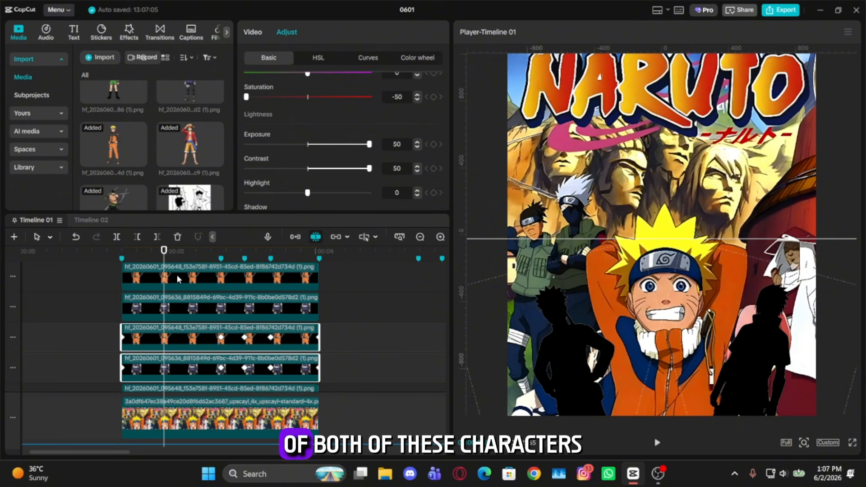
left_click(177, 278)
scroll(253, 283, "up", 1)
left_click(121, 259)
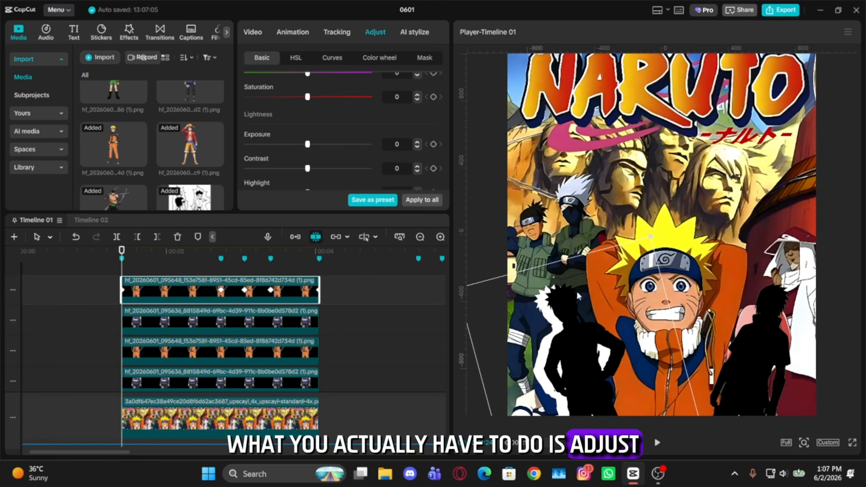
key("ctrl+z")
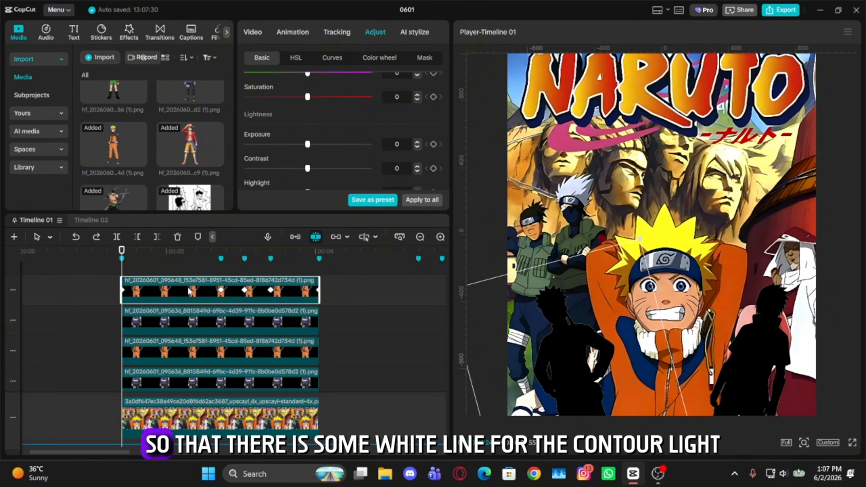
- Open the position settings of the topmost blackened Naruto clip at the first beat
double_click(192, 290)
scroll(199, 290, "up", 3)
double_click(197, 291)
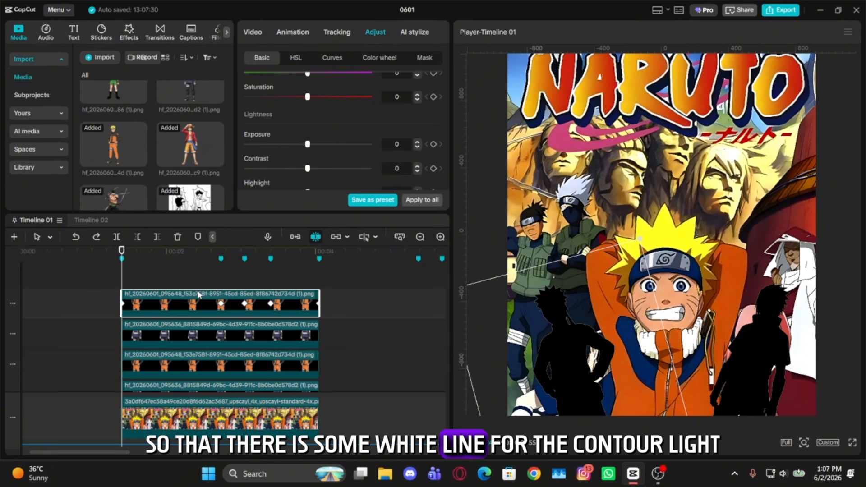
left_click(255, 30)
scroll(345, 119, "down", 1)
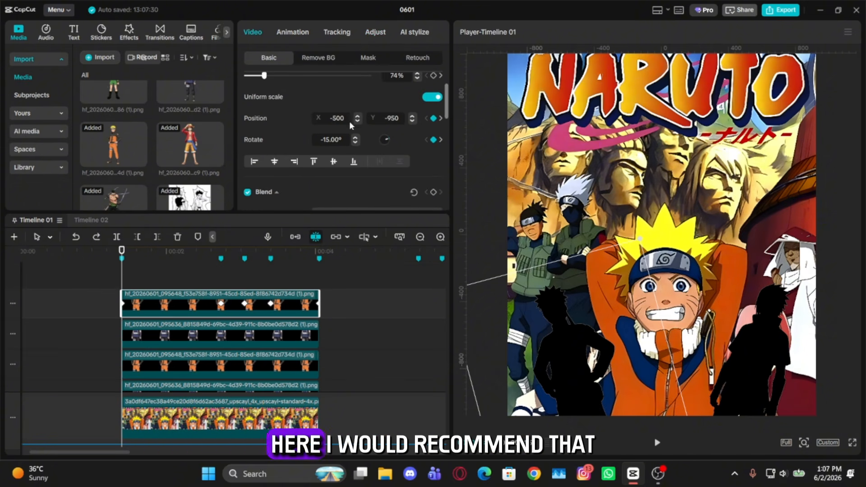
- Set the black Naruto cutout's position to X -495, Y -953 at its first keyframe
left_click_drag(344, 119, 375, 139)
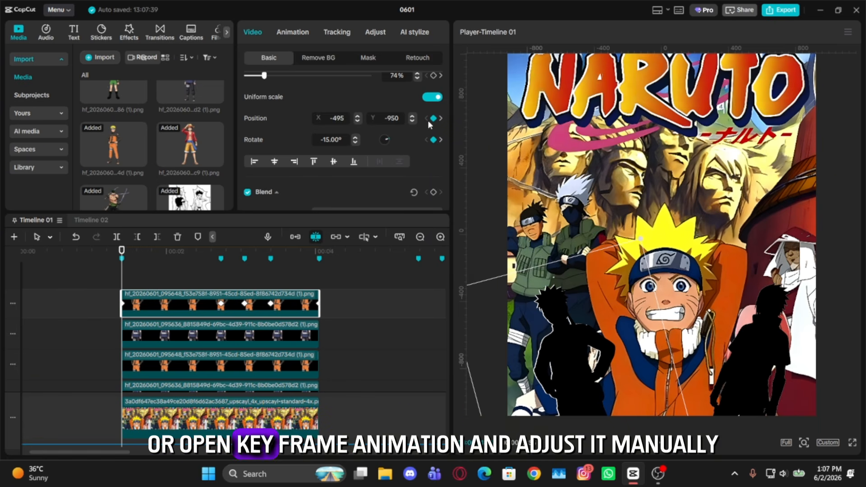
key("Down")
key("Down")
key("Down")
key("Down")
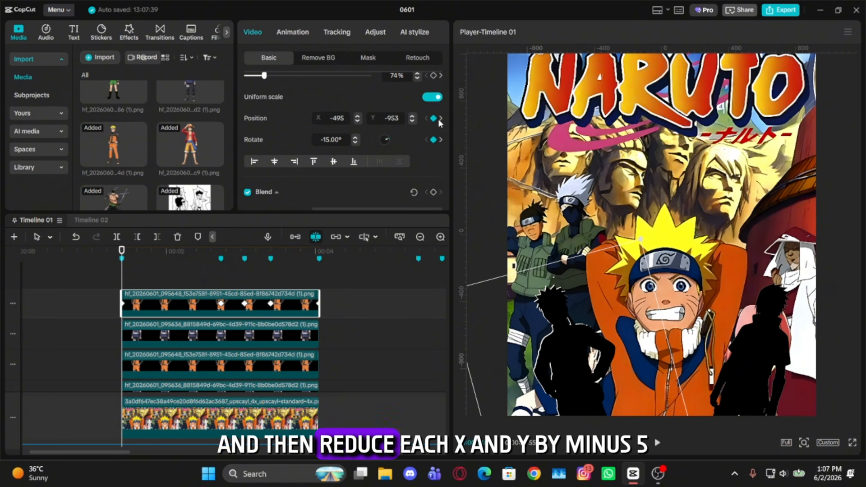
- Set the black Naruto cutout's X position to -495 at its second keyframe
left_click(441, 119)
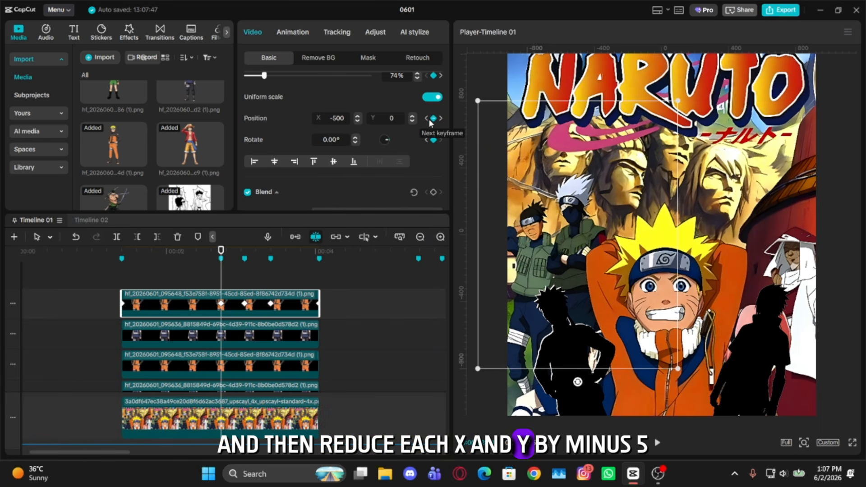
left_click(357, 116)
left_click(358, 116)
left_click(357, 116)
left_click(357, 116)
left_click(357, 116)
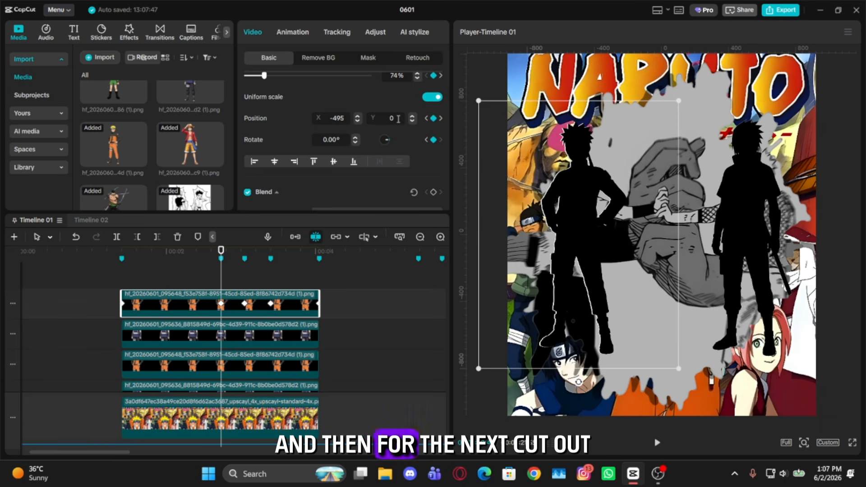
- Set the black Naruto cutout's position to X -189, Y -4 at its third keyframe
left_click(442, 118)
key("Up")
key("Up")
key("Up")
key("Up")
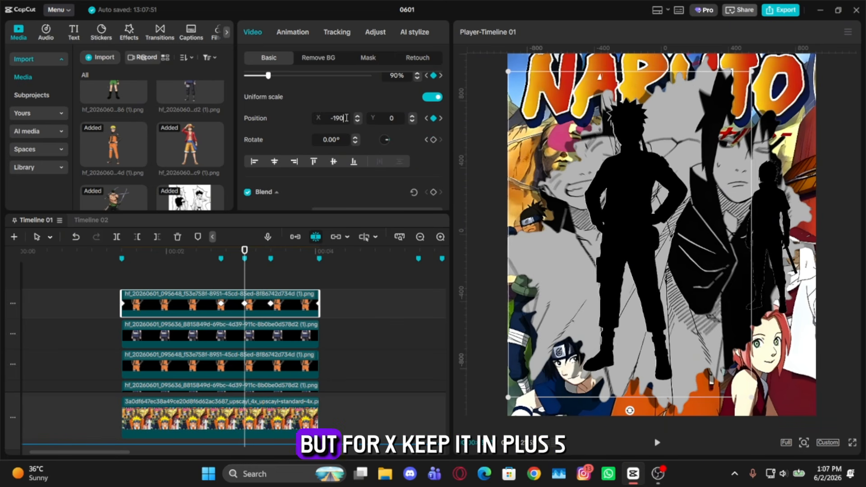
left_click(391, 118)
key("Down")
key("Down")
key("Down")
key("Down")
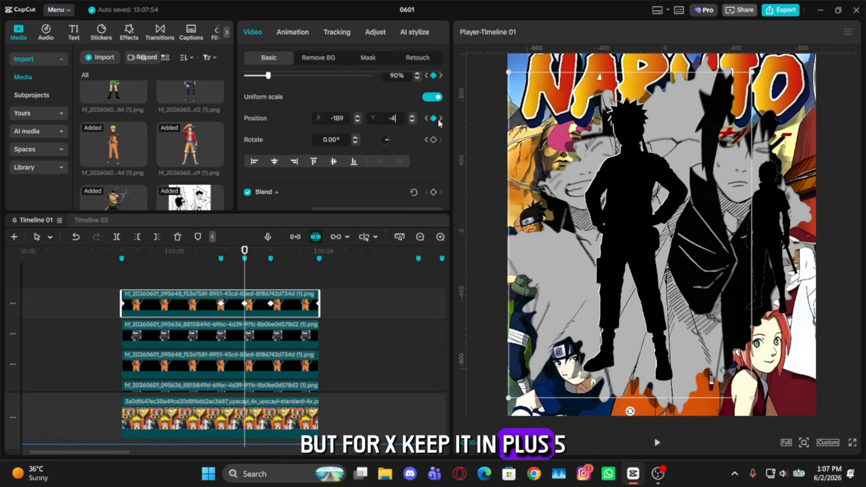
- Set the black Naruto cutout's position to X -625, Y -3 at the fourth keyframe, and X -495 with slightly shifted Y at the last
left_click(441, 119)
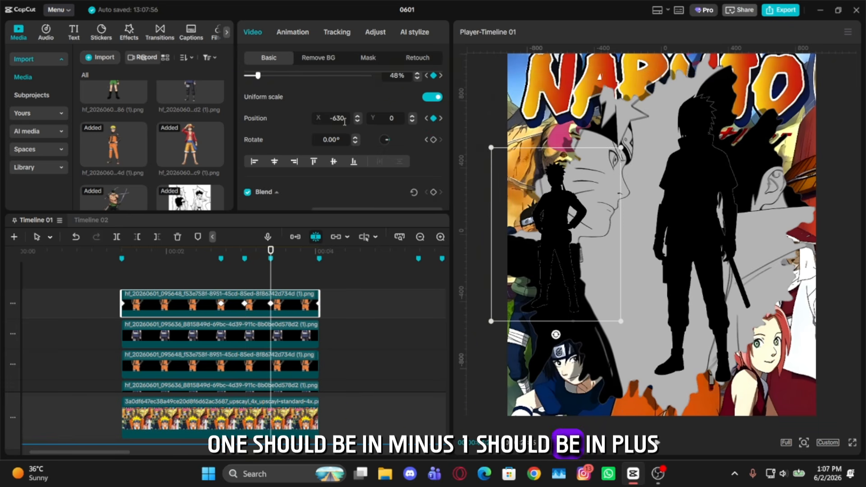
key("Up")
key("Up")
key("Up")
key("Up")
key("Up")
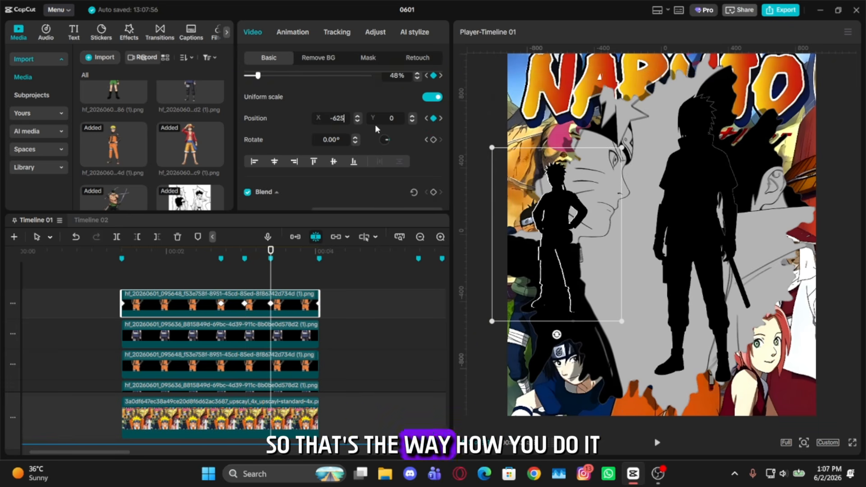
key("Up")
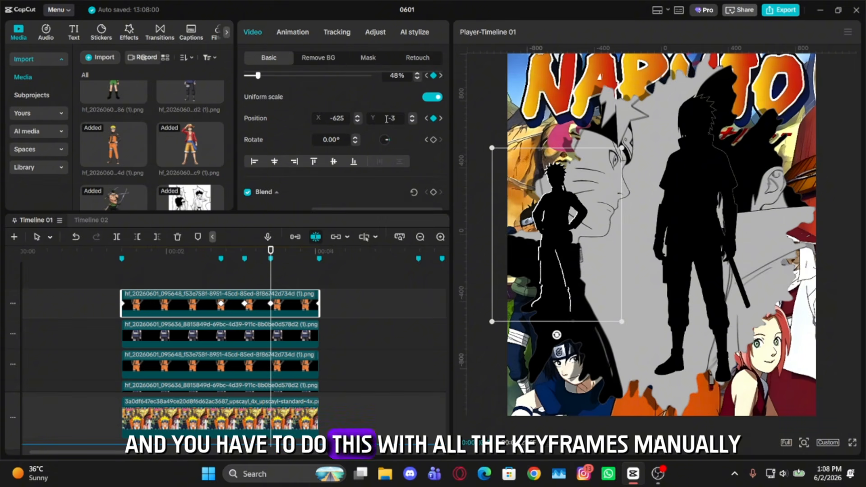
left_click(441, 117)
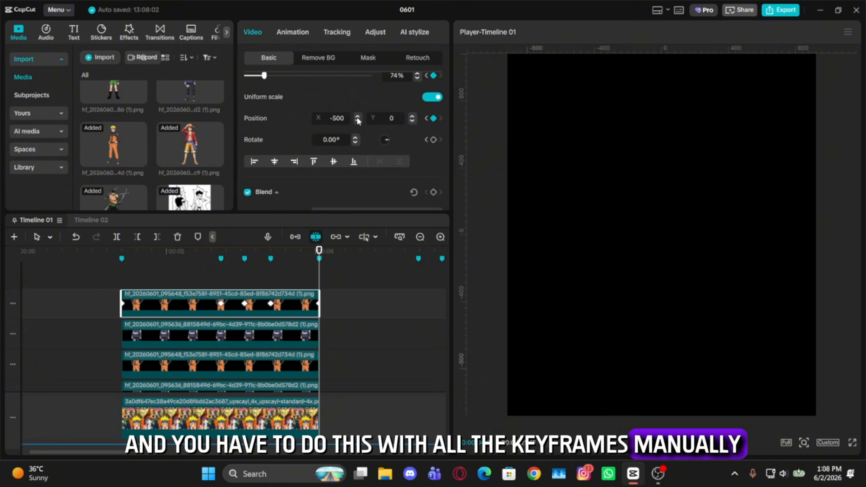
key("Up")
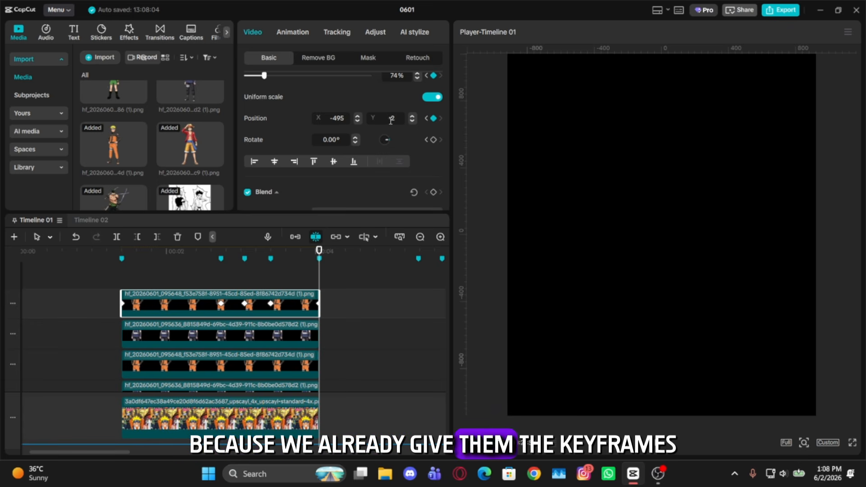
- Set the black Sasuke cutout's position to X 495, Y -954 at its first keyframe
left_click(279, 324)
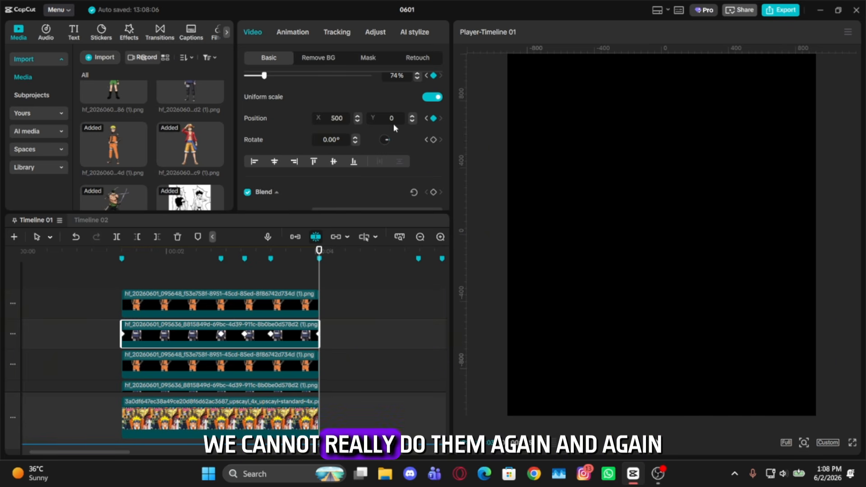
left_click(200, 272)
key("Up")
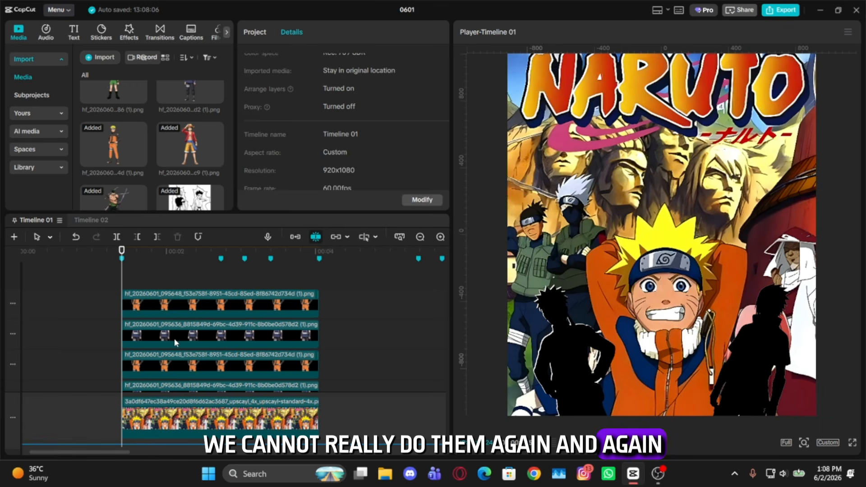
left_click(175, 339)
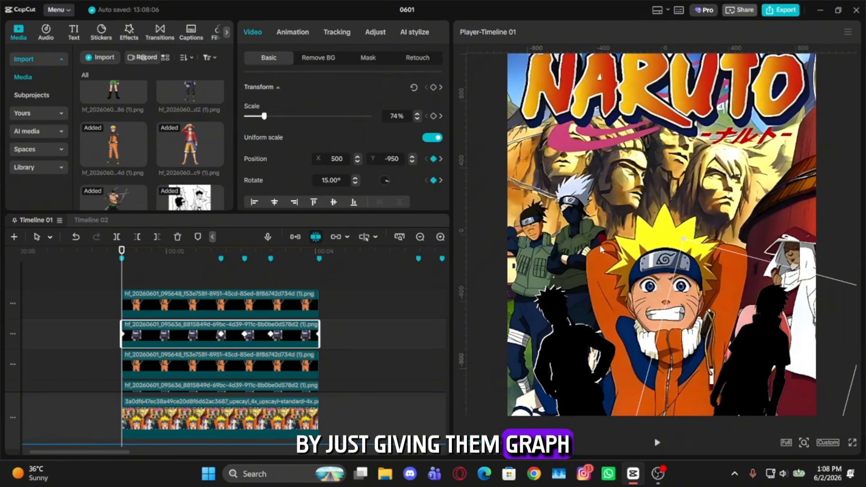
double_click(340, 160)
type("495")
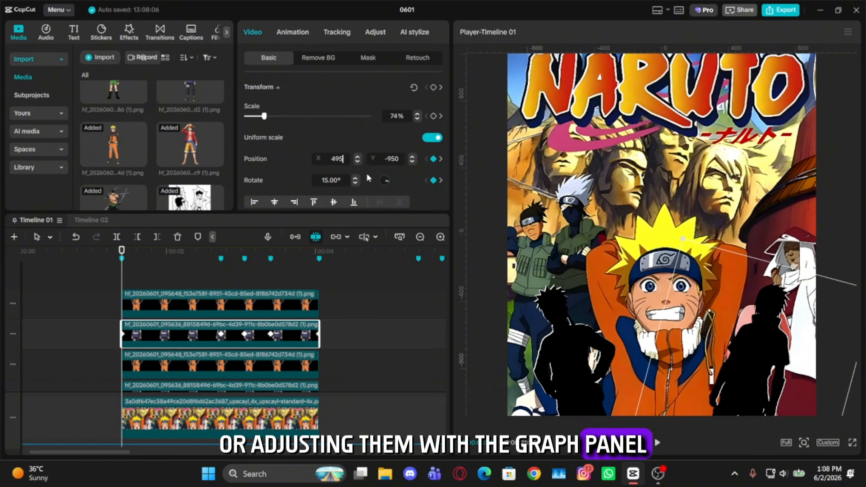
double_click(390, 160)
type("-954")
- Set the black Sasuke cutout's position to X 625, Y -4 at its third keyframe
left_click(441, 159)
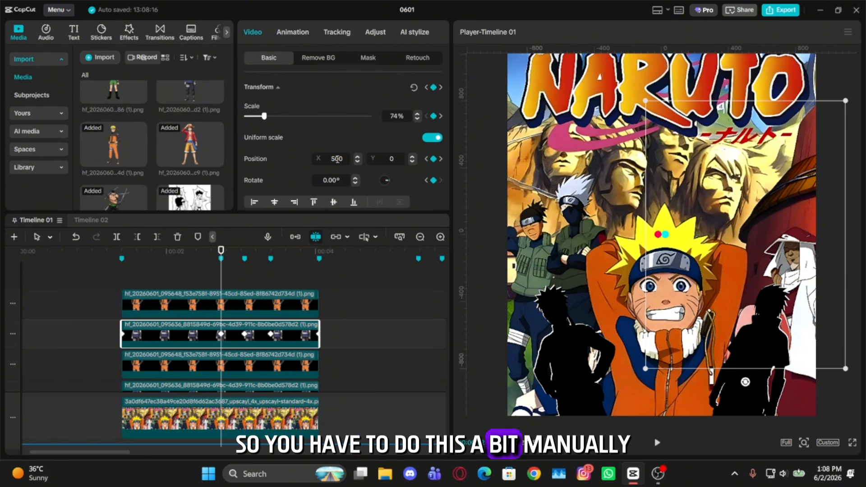
left_click(441, 159)
double_click(391, 159)
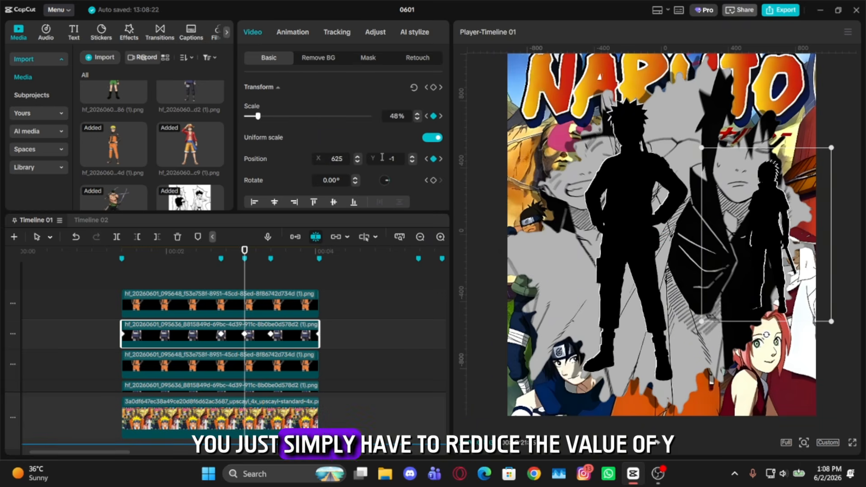
type("-4")
- Set the black Sasuke cutout's X position to 189 at the fourth keyframe and lower its Y by a few units
left_click(441, 159)
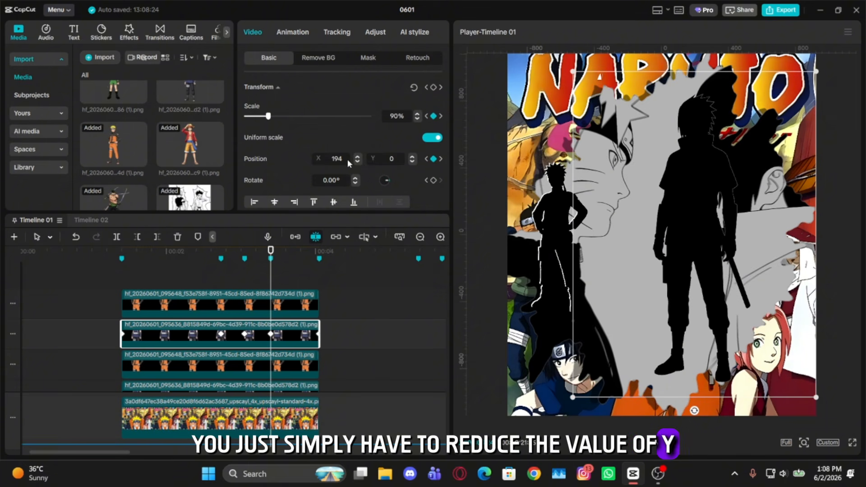
left_click(348, 159)
key("Down")
left_click(382, 157)
key("Down")
key("Down")
key("Down")
key("Down")
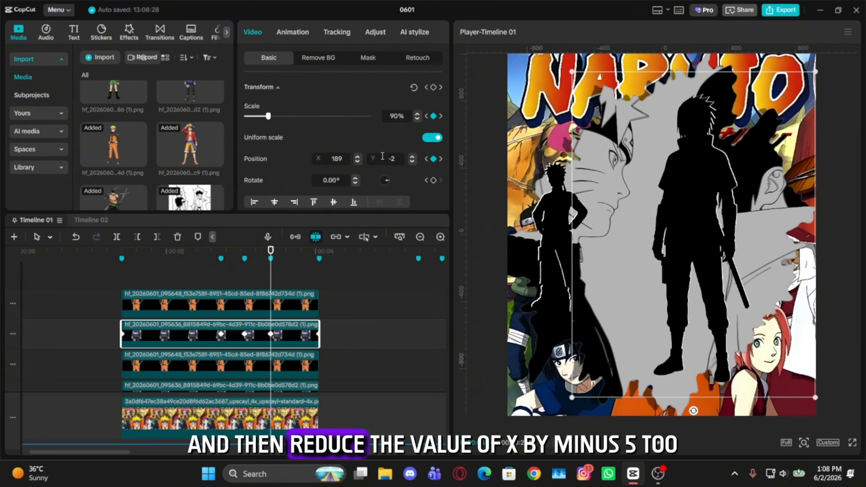
- Set the black Sasuke cutout's X position to 495 at the last keyframe and lower its Y by a few units
left_click(441, 159)
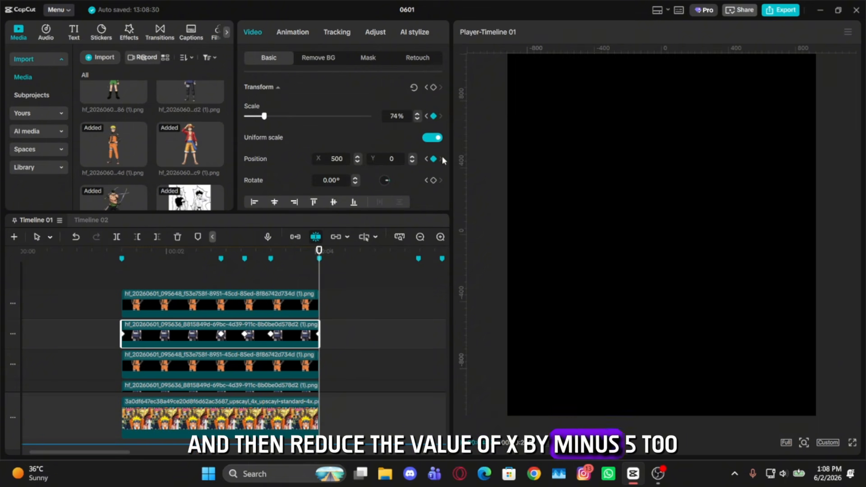
left_click(347, 158)
key("Down")
key("Down")
key("Down")
key("Down")
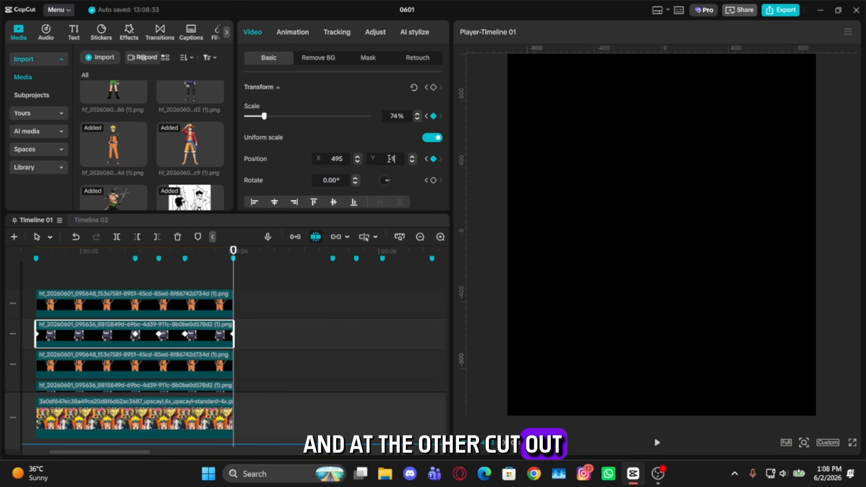
key("Down")
key("Down")
key("Down")
key("Down")
- Combine the four black and white Naruto and Sasuke cutout clips into one compound clip
left_click(66, 286)
left_click_drag(67, 286, 128, 273)
scroll(180, 272, "down", 1)
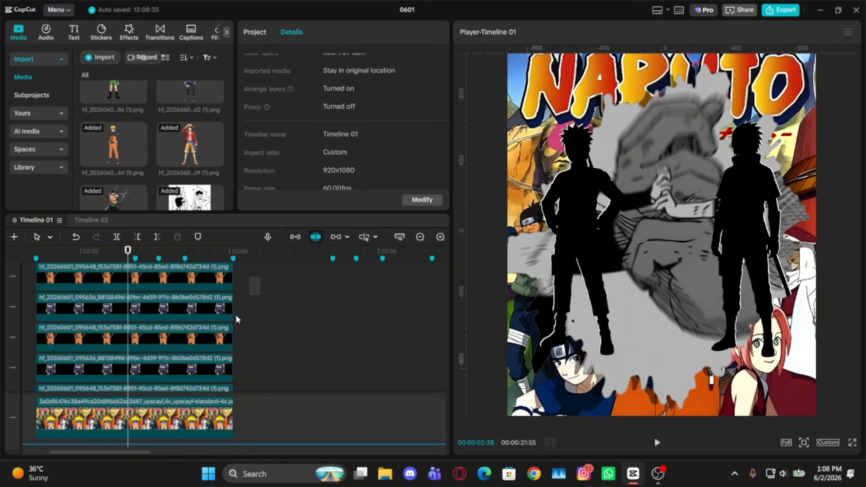
left_click_drag(236, 315, 203, 355)
scroll(203, 342, "down", 1)
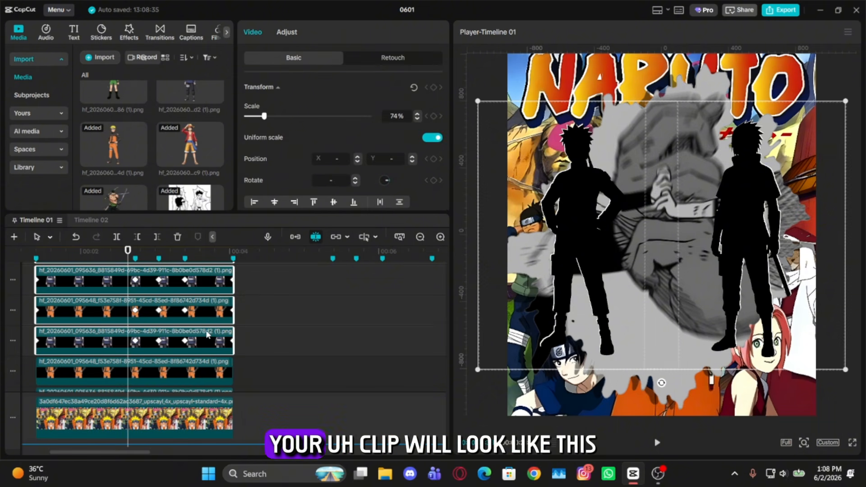
key("alt+g")
scroll(203, 332, "up", 2)
scroll(156, 149, "down", 2)
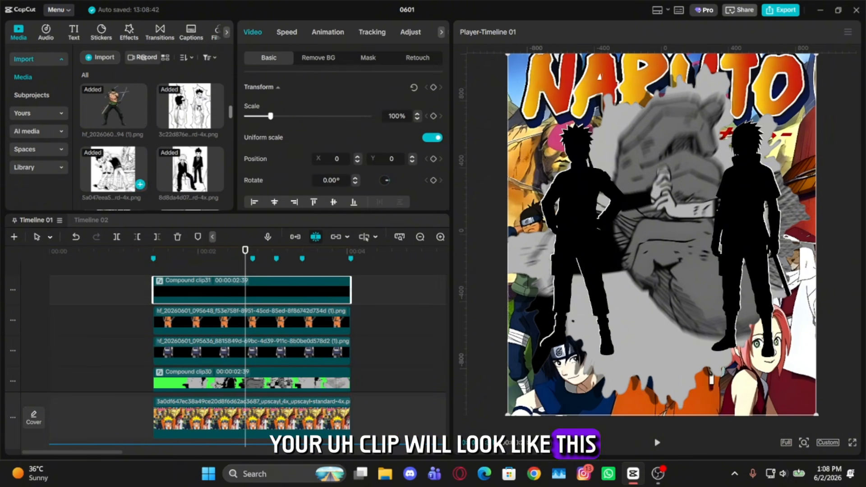
- Apply the Glow 2 video effect to the new cutout outline compound clip
left_click(128, 37)
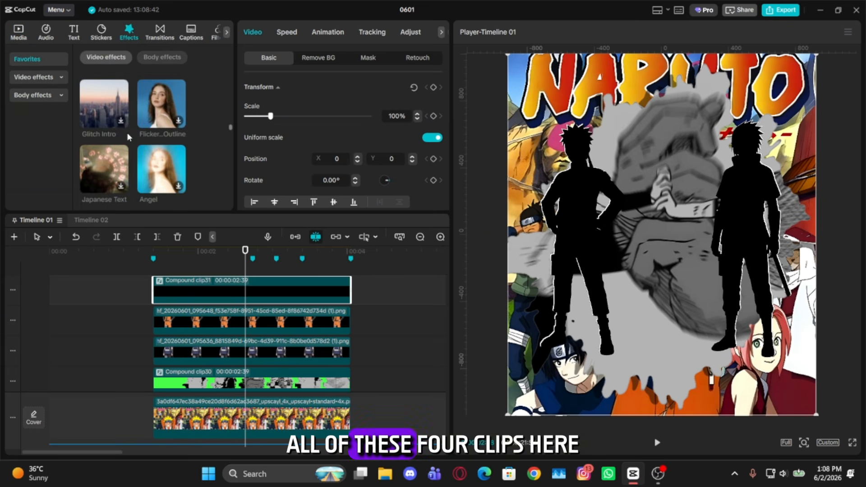
scroll(134, 123, "down", 10)
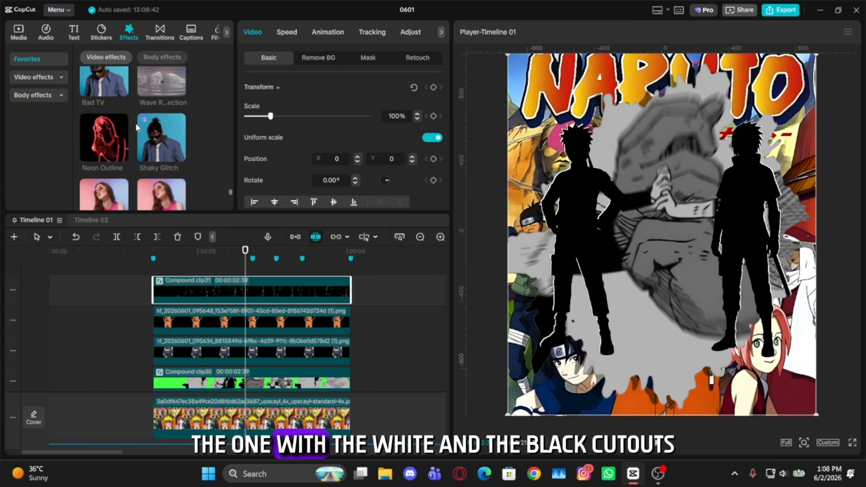
left_click_drag(104, 169, 212, 290)
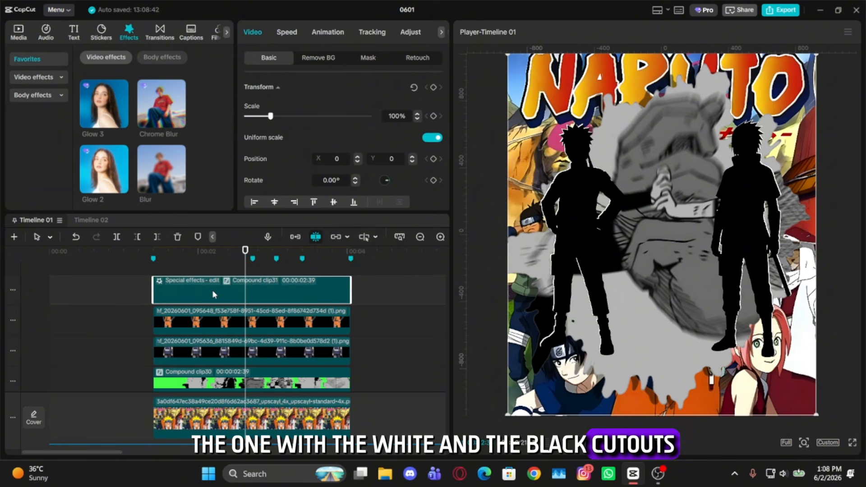
- Raise the Glow 2 effect's Glow value to 73 and check the outline in the preview
scroll(600, 186, "up", 5)
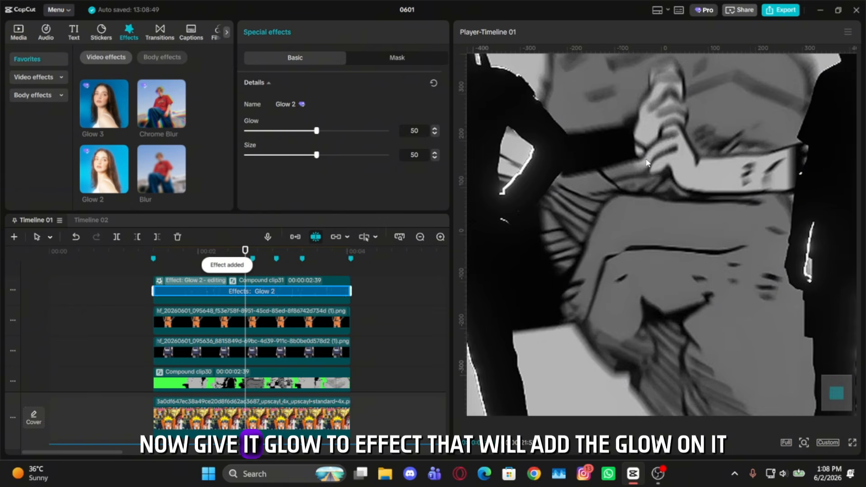
scroll(605, 188, "up", 6)
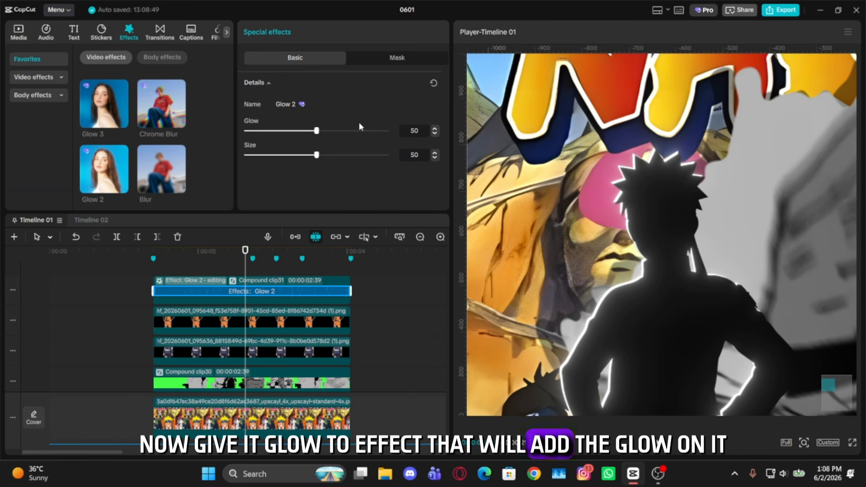
mouse_move(360, 128)
left_mouse_down()
mouse_move(401, 135)
mouse_move(348, 130)
left_mouse_up()
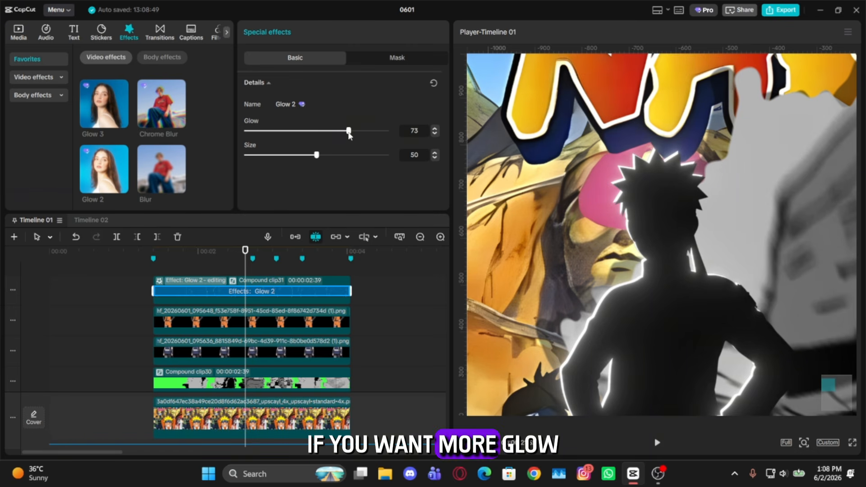
scroll(645, 208, "down", 7)
scroll(646, 208, "up", 2)
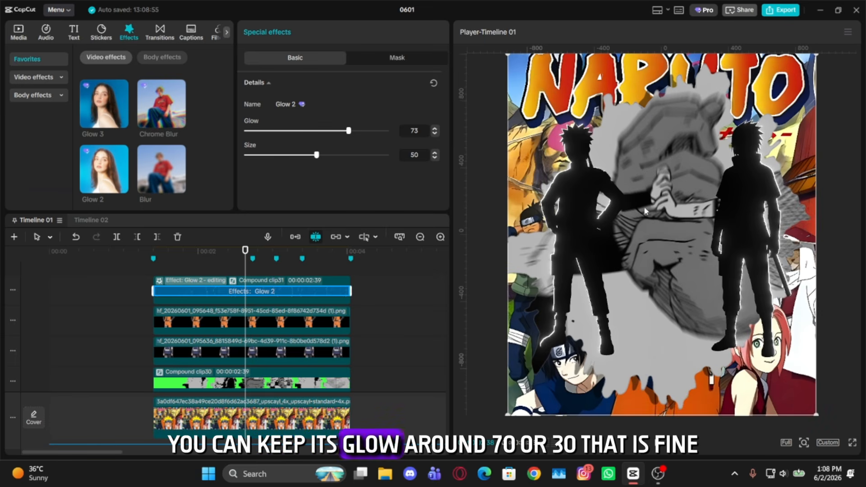
- Set the blend mode of the glowing outline compound clip to Screen
left_click(257, 299)
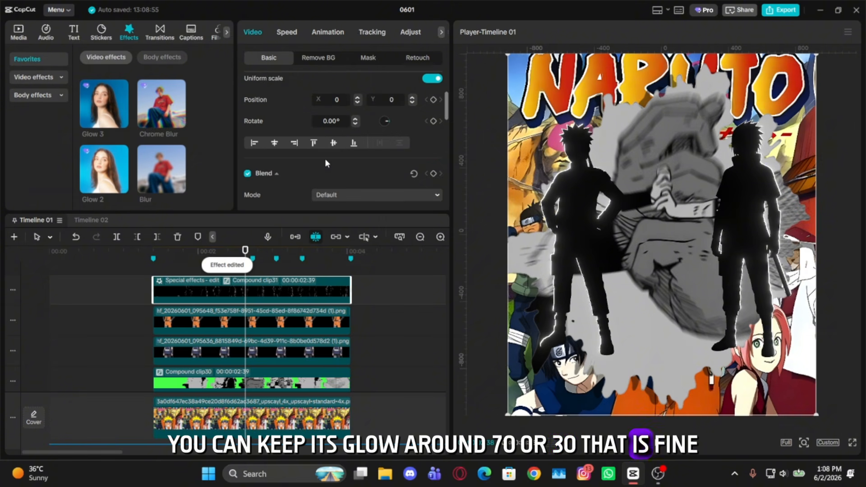
left_click(337, 194)
left_click(349, 248)
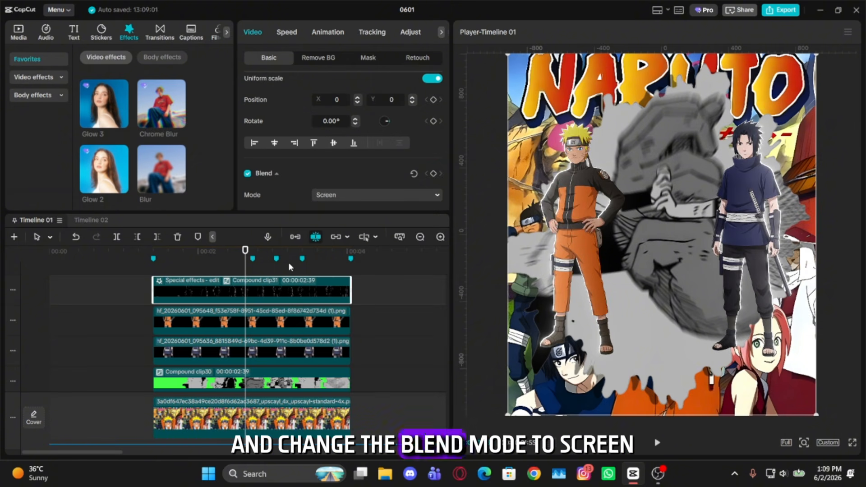
- Copy the two coloured Naruto and Sasuke cutout clips and paste the duplicates at the start of the clips
scroll(316, 293, "down", 1)
left_click_drag(374, 282, 329, 306)
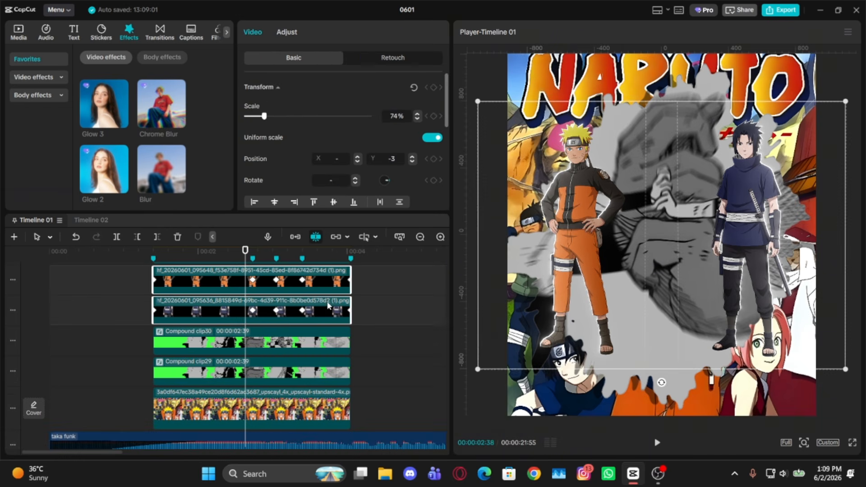
key("ctrl+c")
key("Up")
key("ctrl+v")
scroll(339, 300, "down", 1)
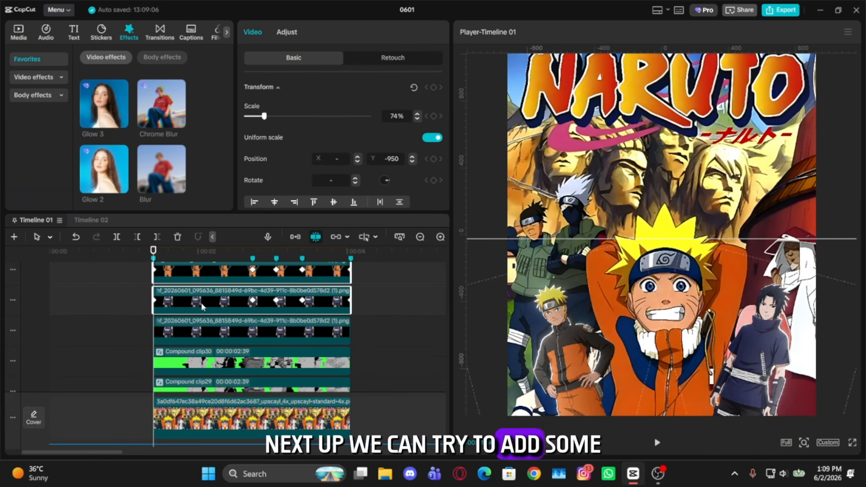
- Move the duplicated cutout clips beneath the originals and blacken them by flattening their luma, red, green and blue curves
left_click_drag(201, 303, 202, 352)
left_click(287, 31)
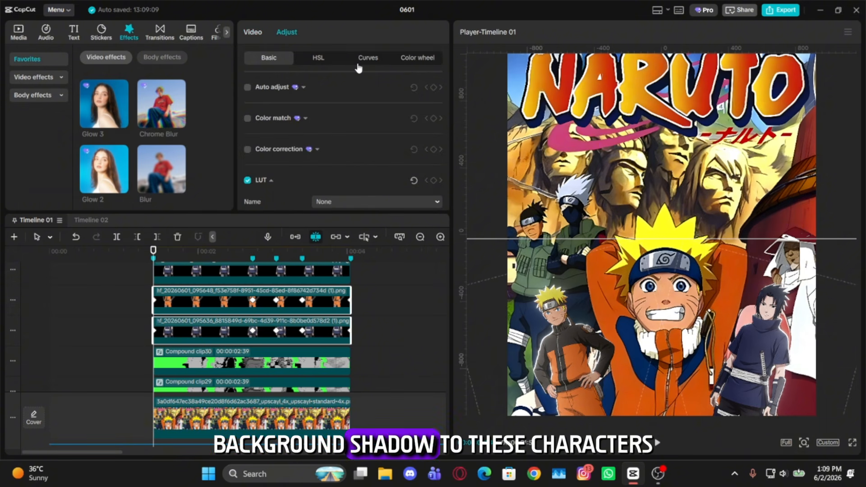
left_click(368, 57)
scroll(406, 158, "down", 5)
scroll(404, 156, "up", 1)
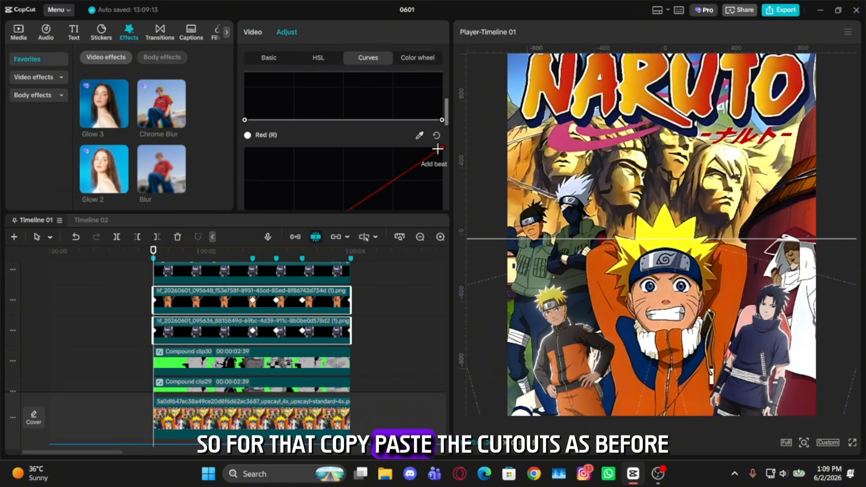
left_click_drag(442, 147, 438, 289)
scroll(432, 173, "down", 3)
left_click_drag(442, 171, 438, 316)
scroll(415, 206, "down", 3)
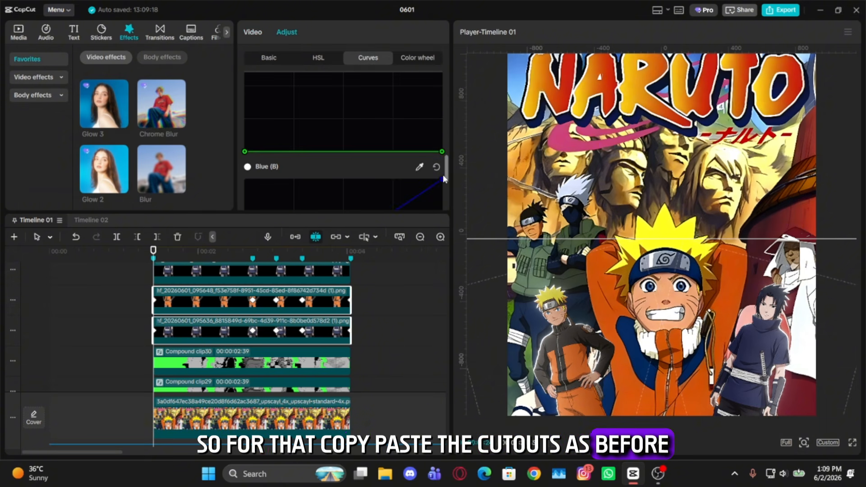
left_click_drag(442, 178, 440, 323)
scroll(413, 210, "up", 1)
- Remove the split masks from the blackened Naruto and Sasuke duplicates
left_click(288, 300)
left_click(425, 57)
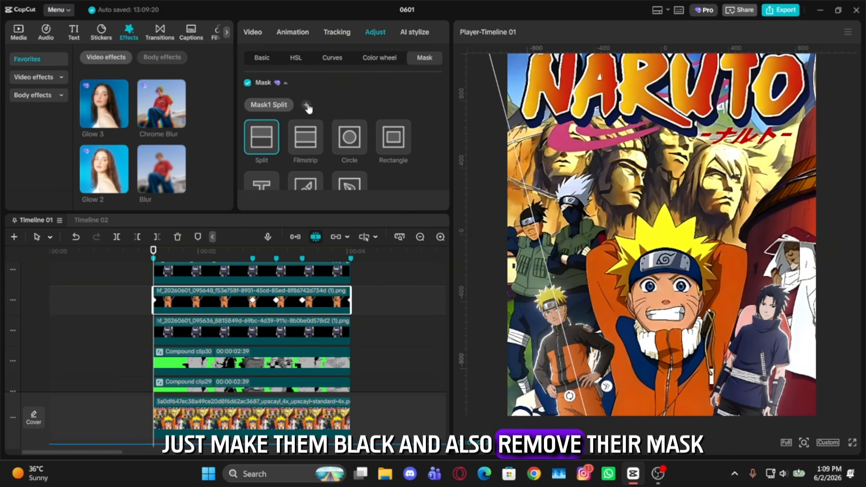
left_click(292, 100)
left_click(222, 331)
left_click(292, 101)
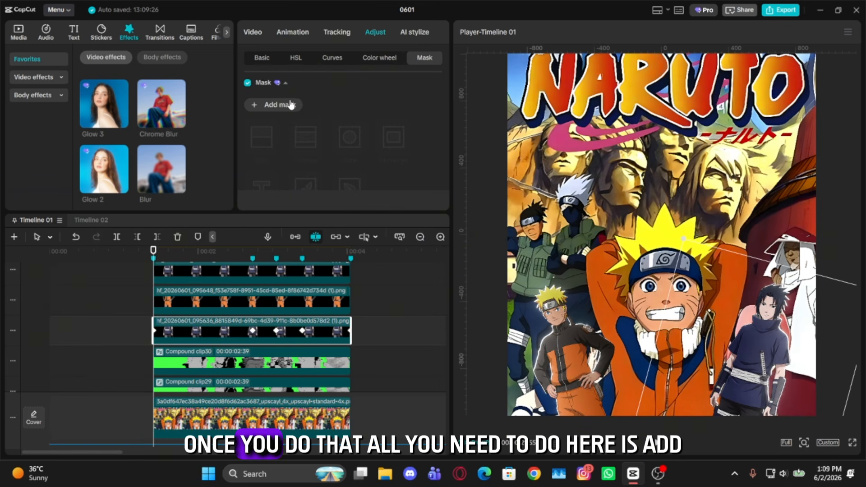
- Apply the Blur video effect to both blackened duplicates and check the shadows behind the characters in the preview
left_click_drag(169, 166, 229, 333)
left_click_drag(157, 168, 221, 301)
left_click(240, 249)
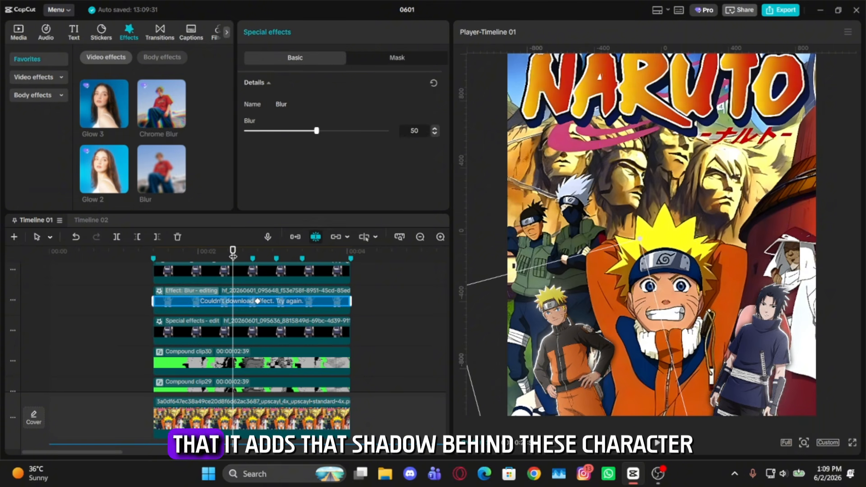
key("ctrl+shift+z")
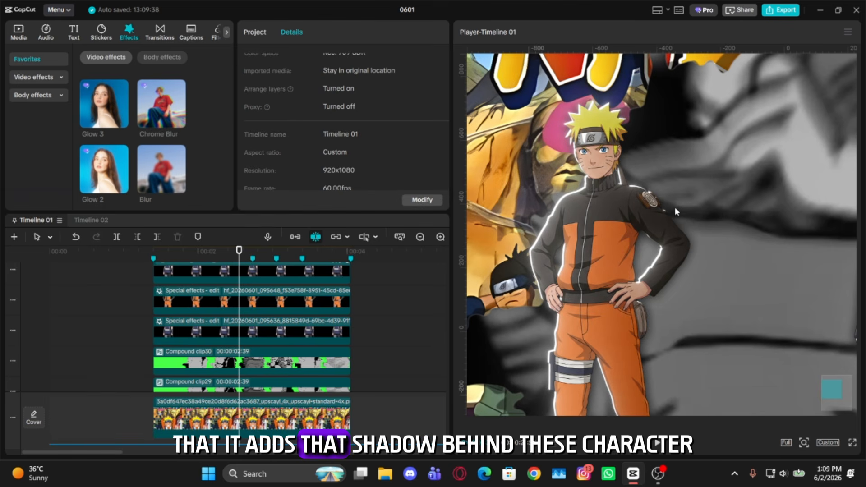
scroll(675, 207, "down", 5)
scroll(602, 208, "up", 2)
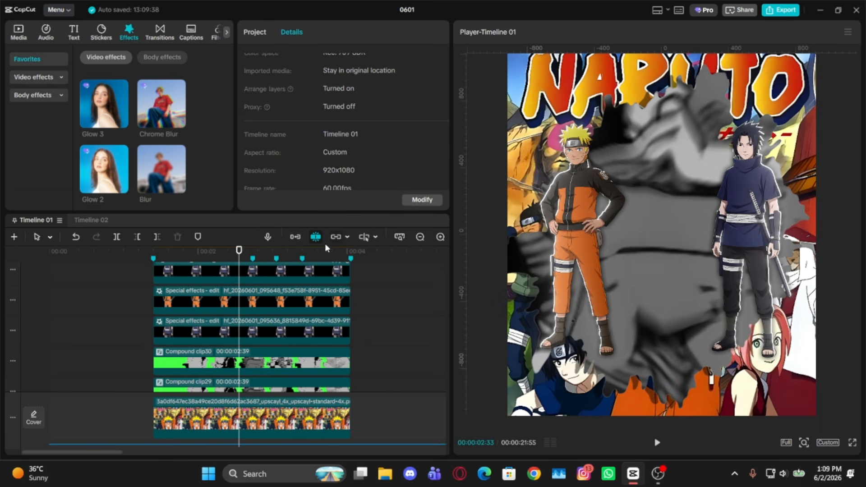
left_click_drag(319, 256, 336, 257)
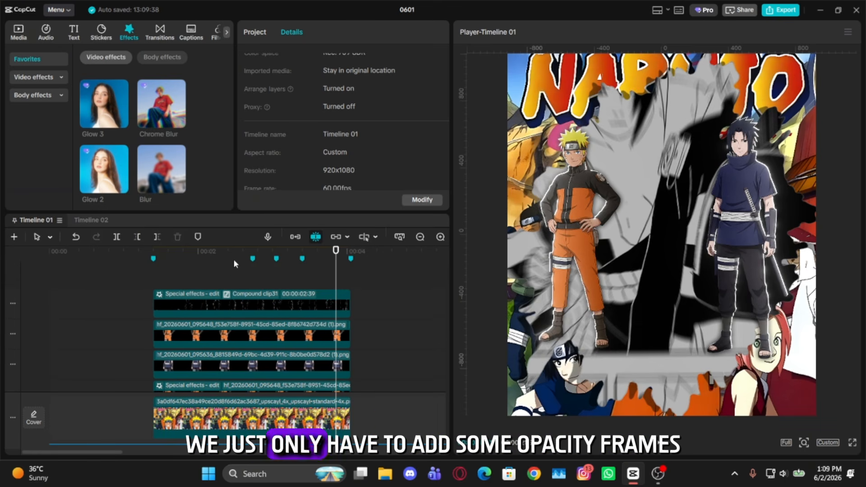
left_click(235, 273)
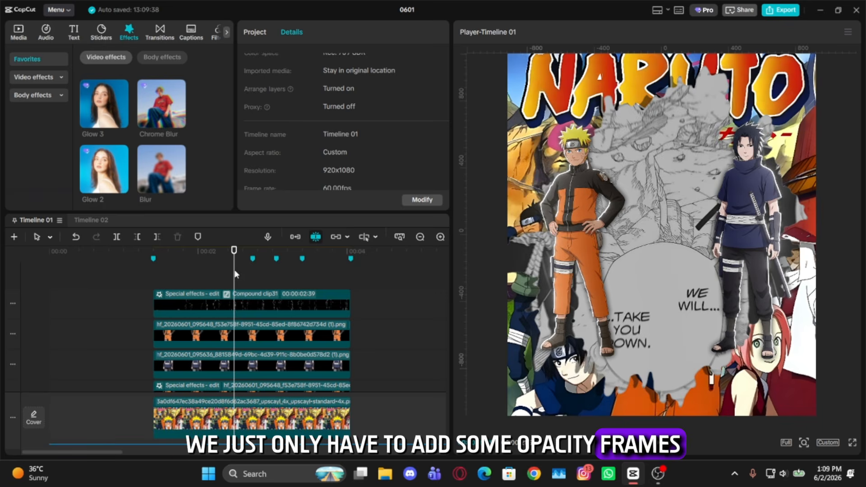
- Place the color b.png image on a track between the shadow cutouts and the green-screen compound clips
left_click(263, 301)
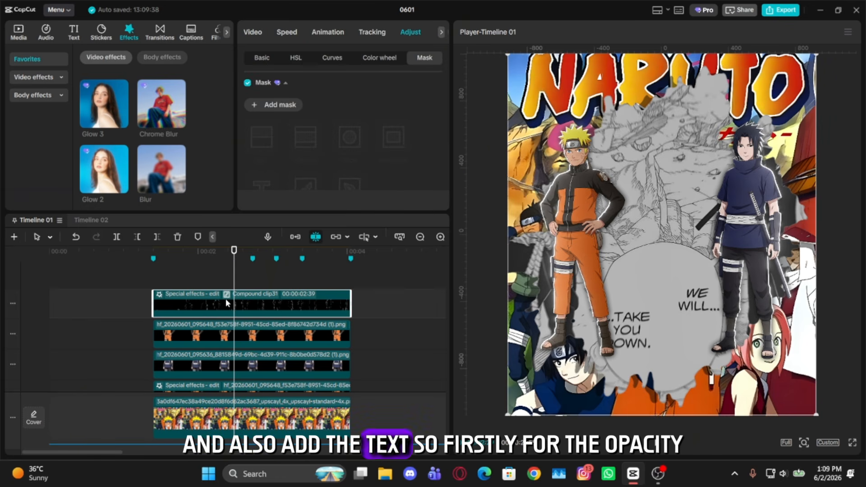
scroll(270, 310, "up", 1, "ctrl")
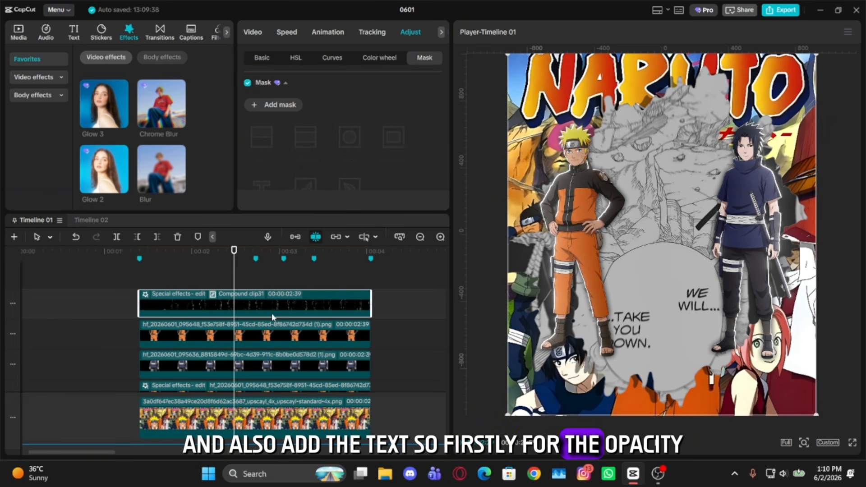
left_click(324, 268)
left_click_drag(325, 267, 344, 271)
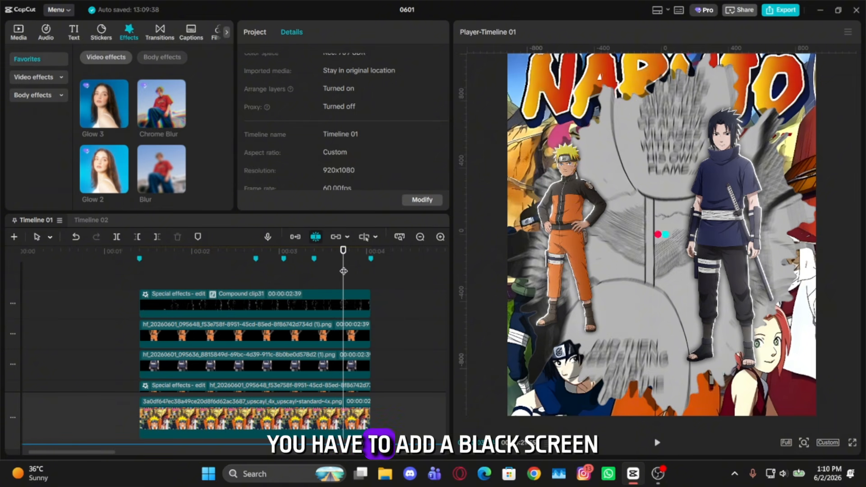
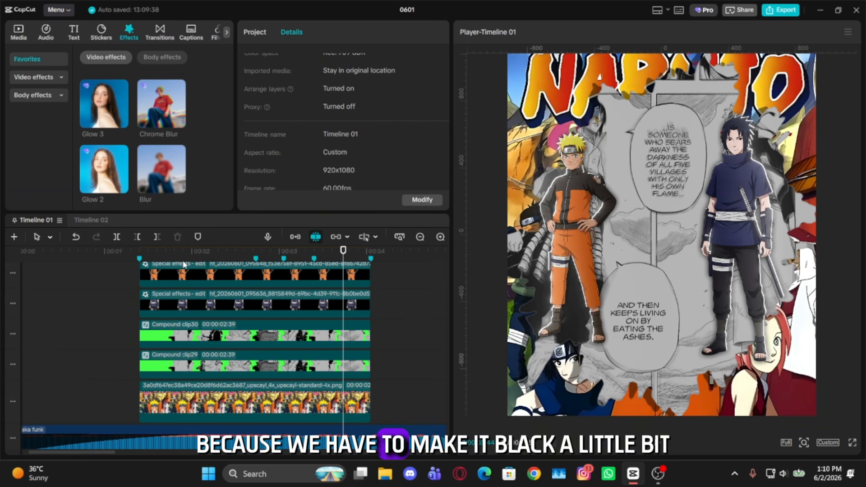
left_click(19, 33)
scroll(153, 123, "down", 8)
scroll(167, 119, "up", 2)
left_click_drag(180, 100, 137, 324)
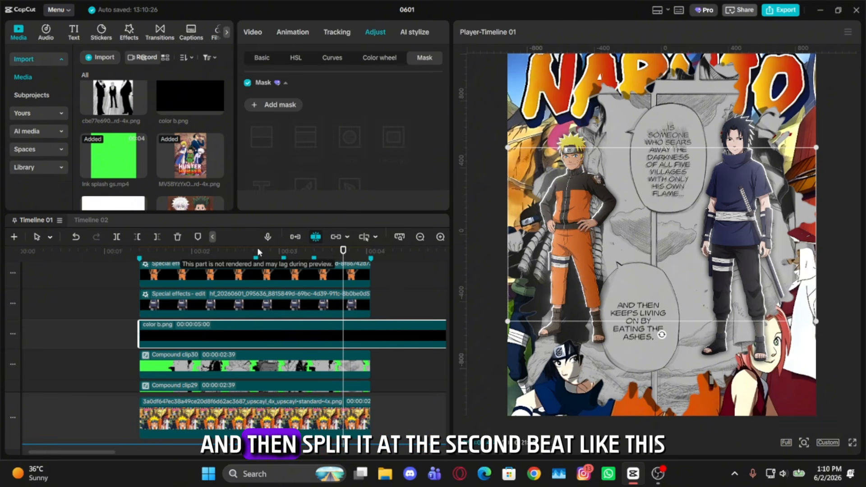
- Trim the black image clip to run from the second beat to the end of the other clips and scale it to 217%
key("q")
left_click_drag(335, 252, 370, 251)
key("w")
left_click(301, 252)
left_click(253, 31)
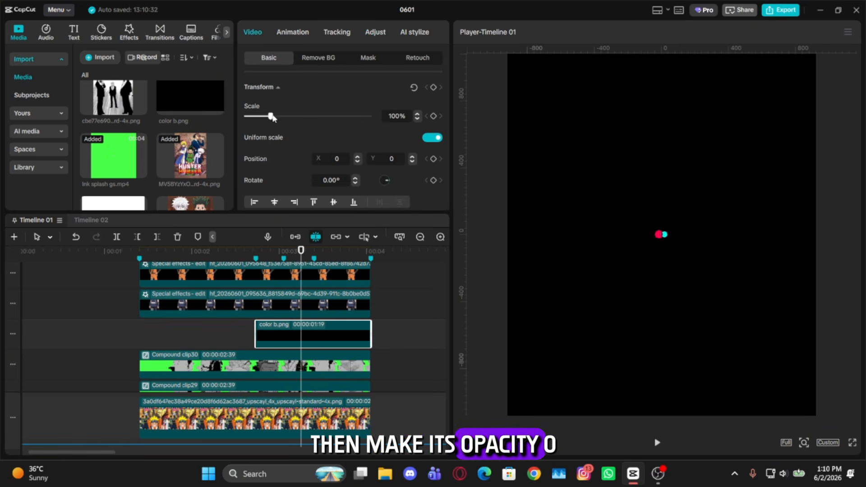
left_click_drag(267, 116, 299, 116)
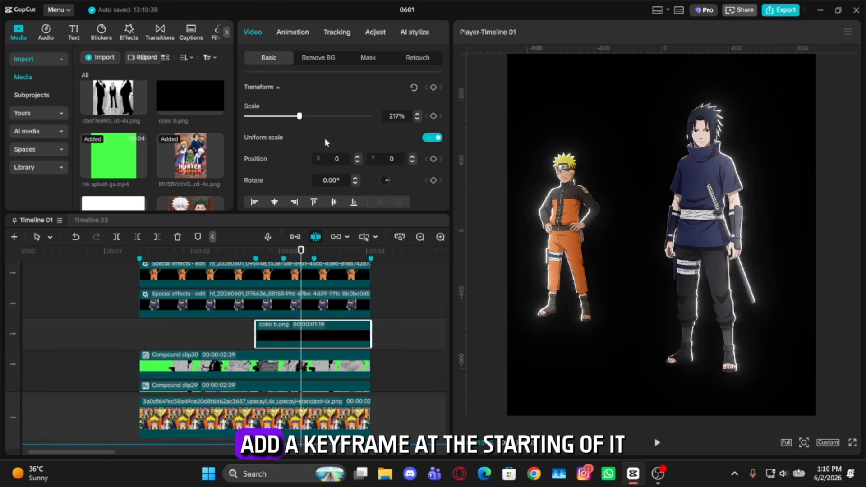
- Keyframe the black clip's opacity at 0% on its start and 60% on the next beat
scroll(323, 138, "down", 3)
mouse_move(366, 184)
left_mouse_down()
mouse_move(243, 185)
mouse_move(321, 183)
left_mouse_up()
key("Up")
key("Up")
key("Up")
left_click(433, 184)
key("Down")
key("Down")
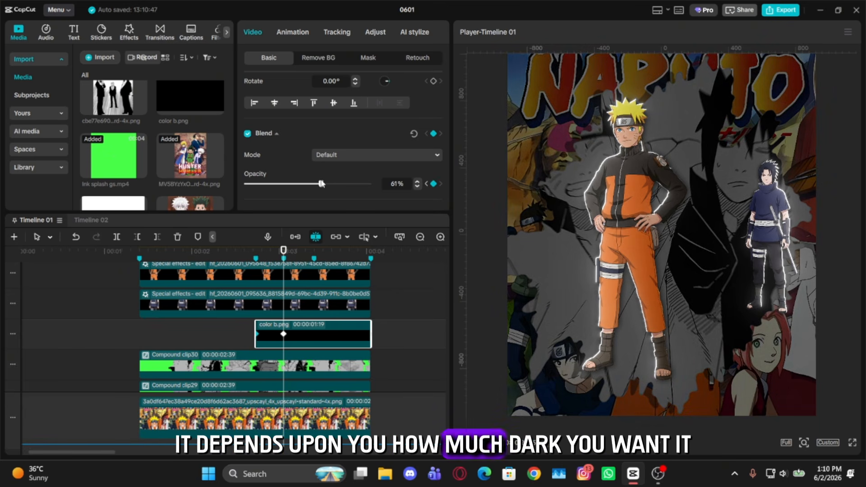
left_click(418, 186)
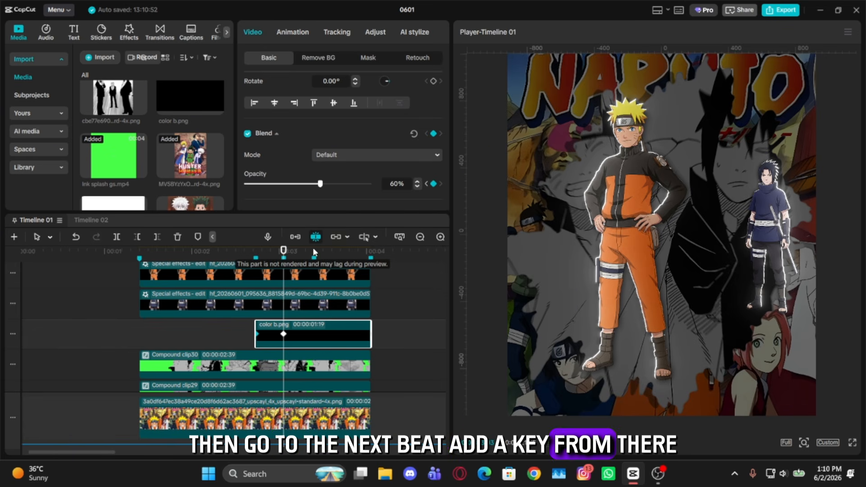
- Add a 60% opacity keyframe to the black clip on the following beat and lower the opacity to 20% at its end
left_click(314, 251)
left_click(433, 183)
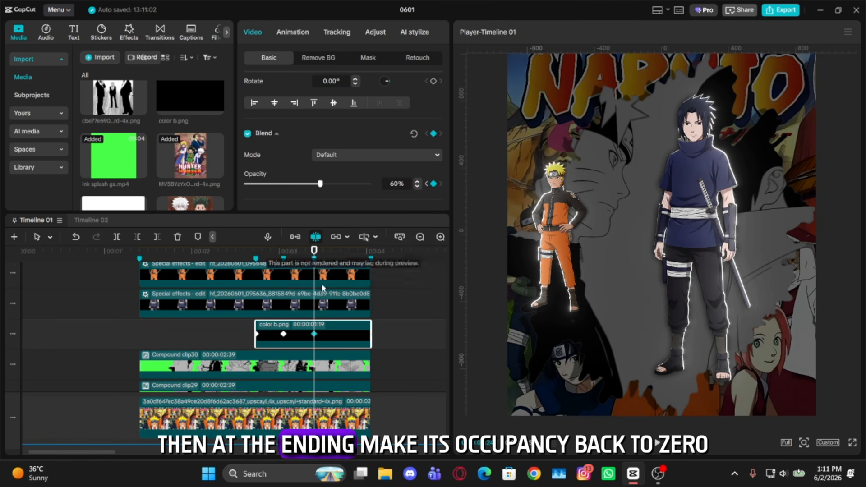
left_click(371, 252)
left_click_drag(320, 184, 272, 185)
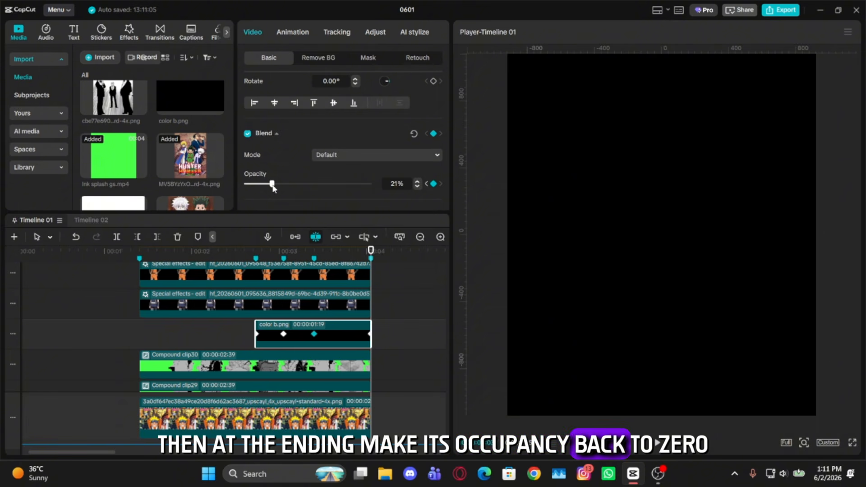
scroll(319, 343, "up", 1)
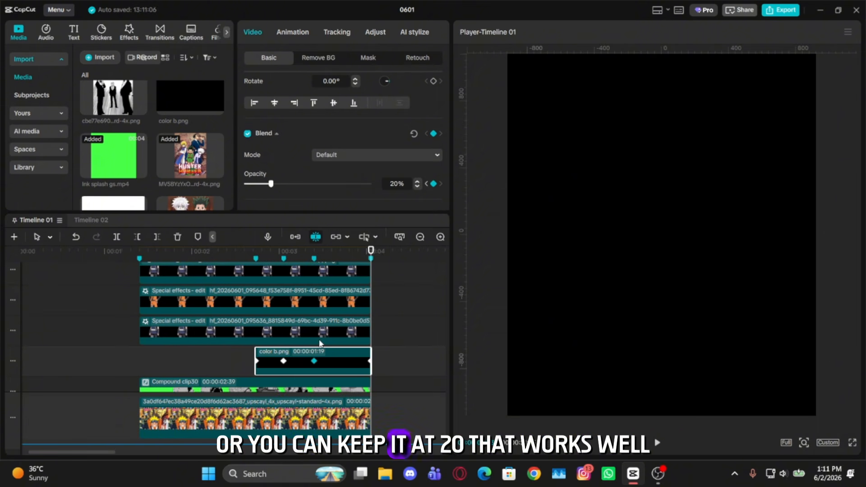
- Shape the black clip's opacity graph into smooth curves for the rise to the second keyframe and the fall to the last one
left_click(324, 342)
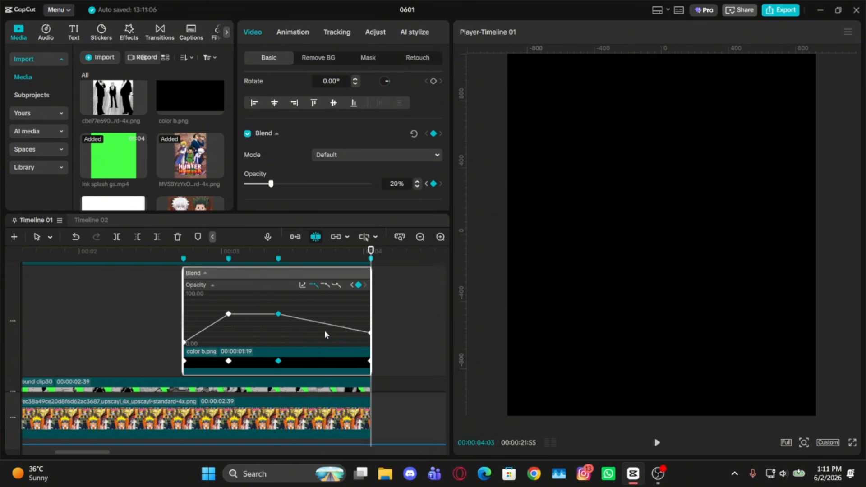
left_click_drag(210, 309, 189, 320)
left_click(325, 284)
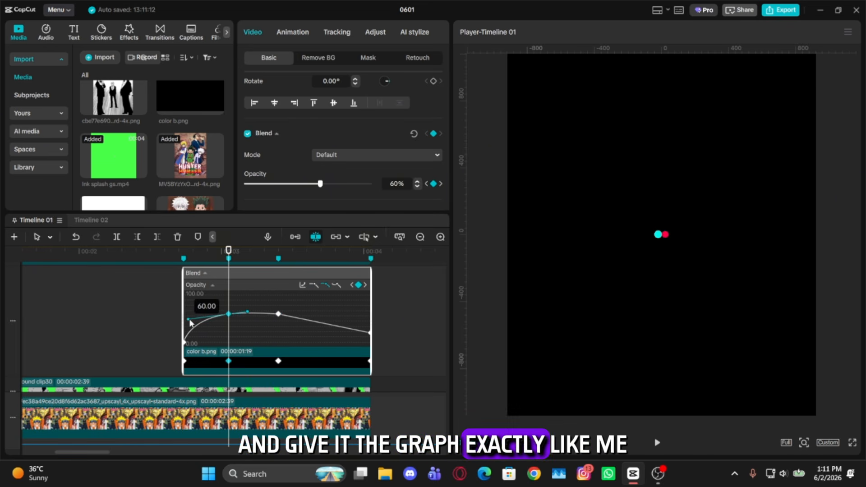
left_click(338, 286)
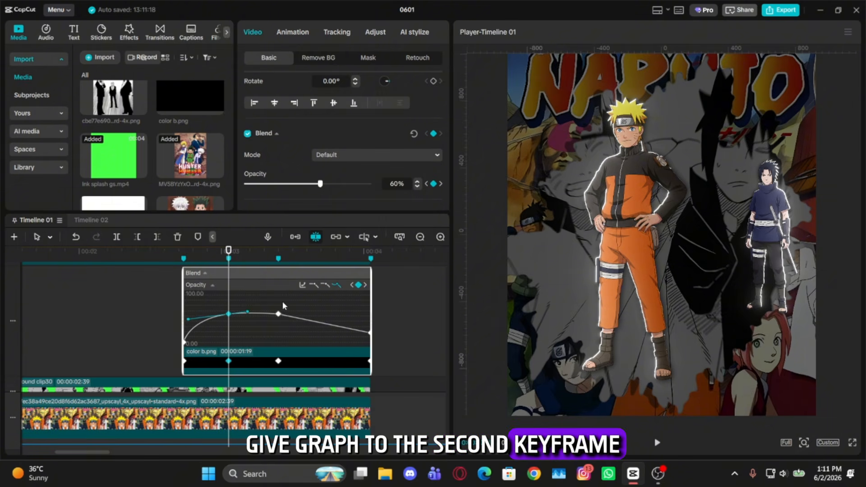
left_click_drag(212, 316, 189, 320)
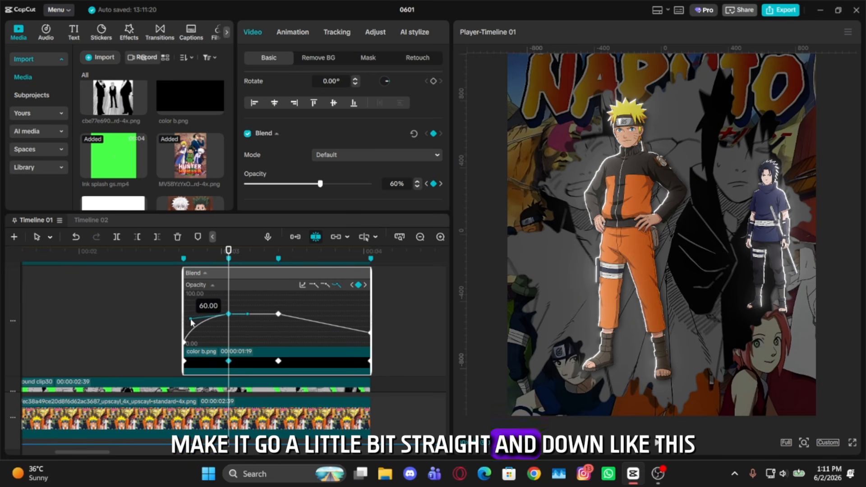
mouse_move(337, 312)
left_mouse_down()
mouse_move(384, 346)
mouse_move(291, 328)
left_mouse_up()
left_click(326, 286)
key("alt+k")
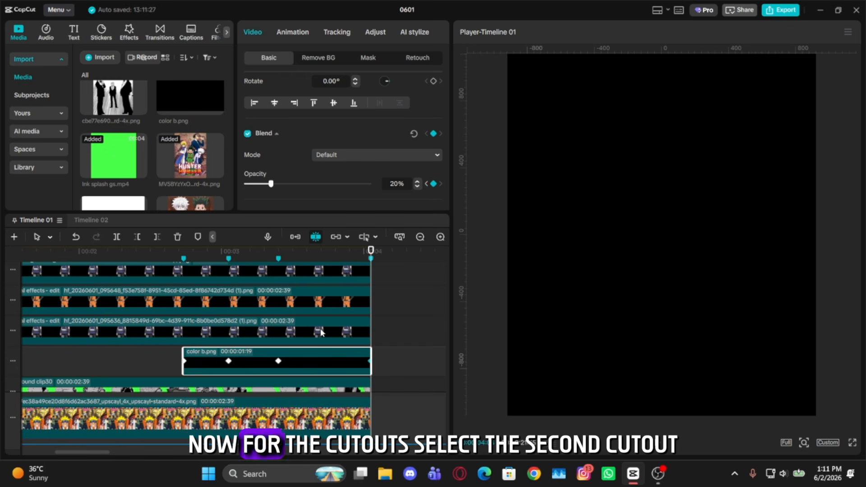
- Add a 100% opacity keyframe to the coloured Sasuke cutout clip at the second beat, where the black clip starts
scroll(320, 329, "left", 3)
scroll(320, 329, "right", 2)
scroll(321, 331, "up", 2)
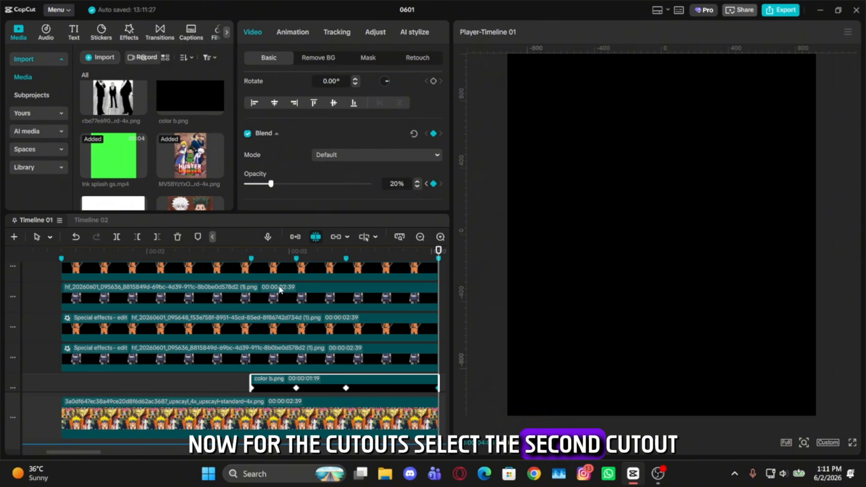
left_click(254, 258)
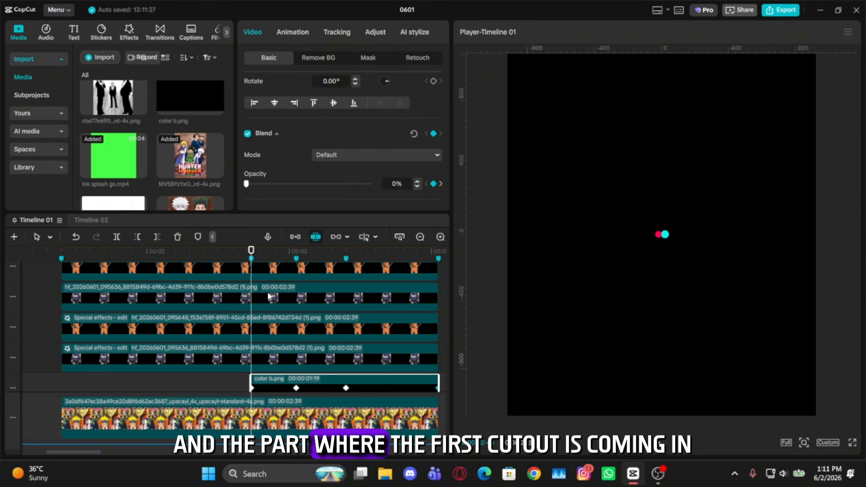
left_click(769, 231)
scroll(279, 343, "up", 3)
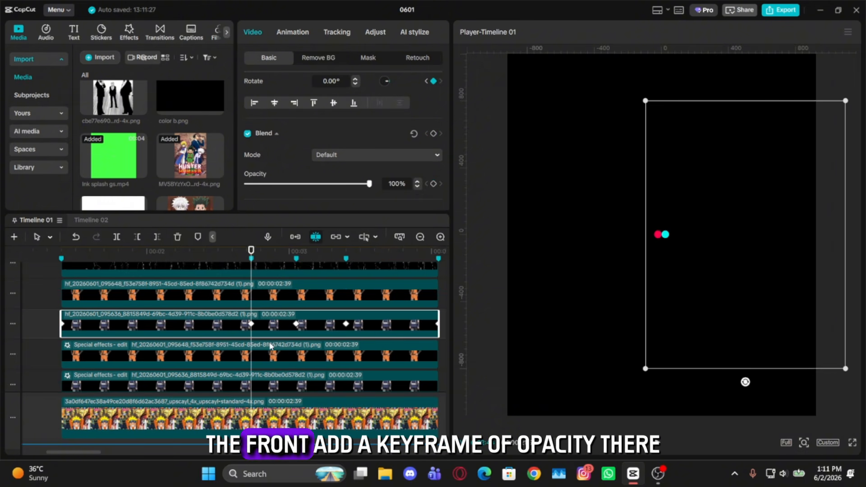
left_click(433, 184)
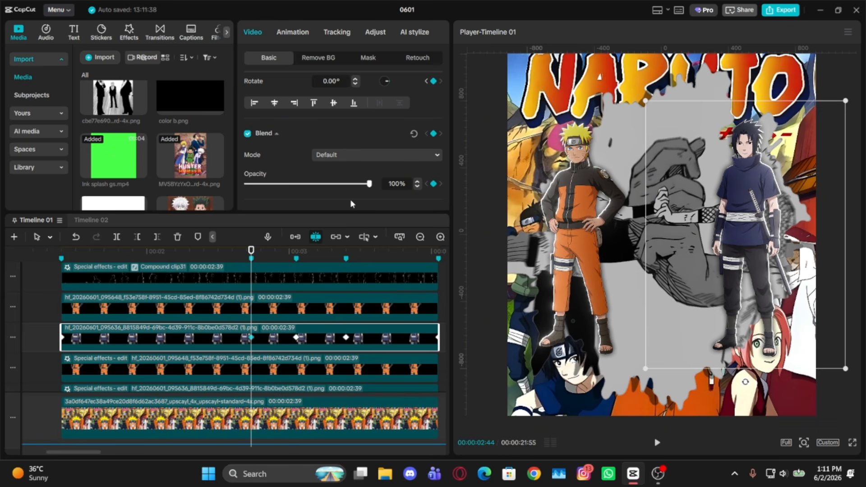
- Lower the coloured Sasuke cutout's opacity to 40% at the next beat
left_click(296, 259)
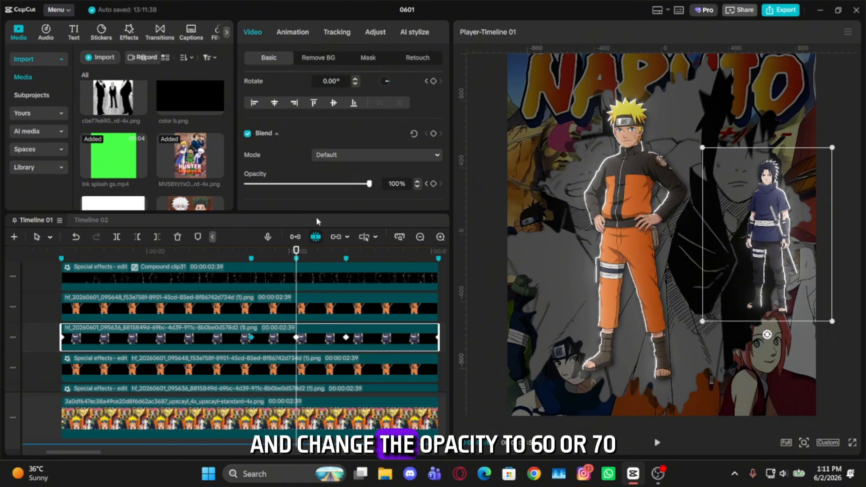
left_click(293, 184)
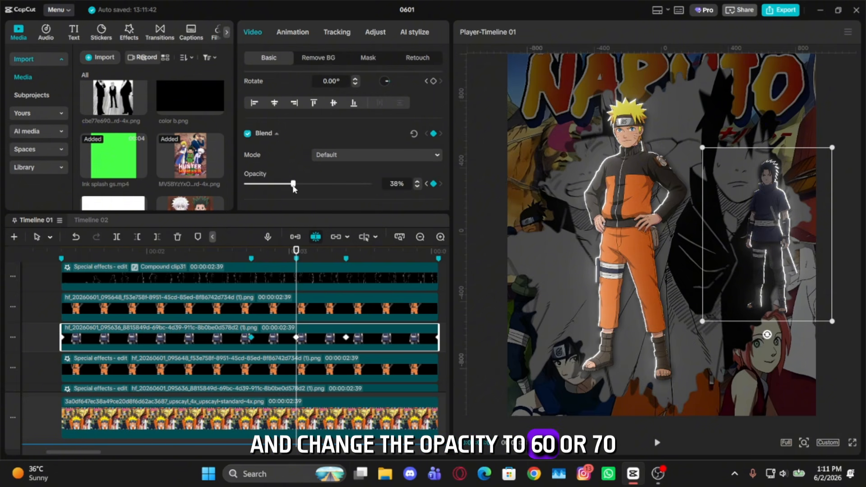
left_click_drag(291, 185, 295, 186)
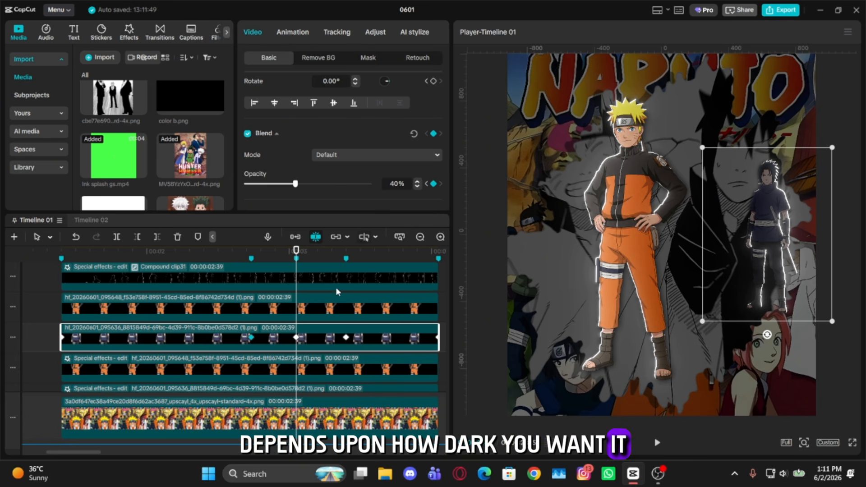
- Raise the coloured Sasuke cutout's opacity back to 100% at the beat after its 40% keyframe
left_click(347, 252)
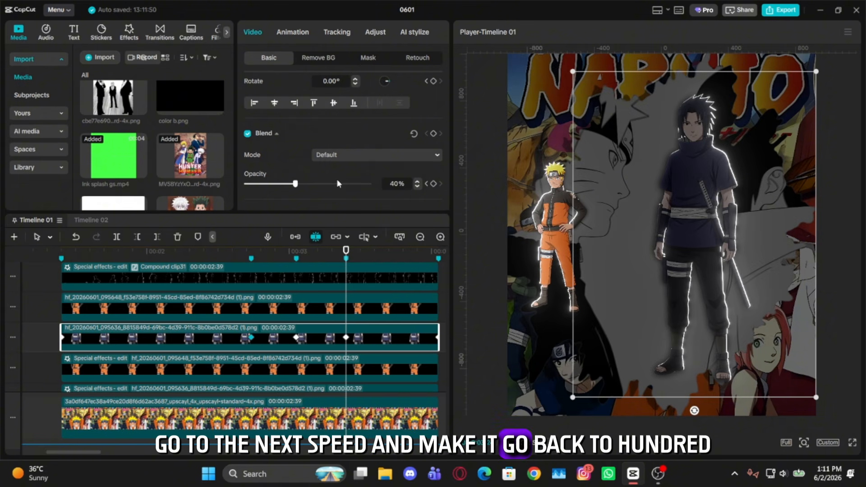
left_click_drag(337, 182, 425, 186)
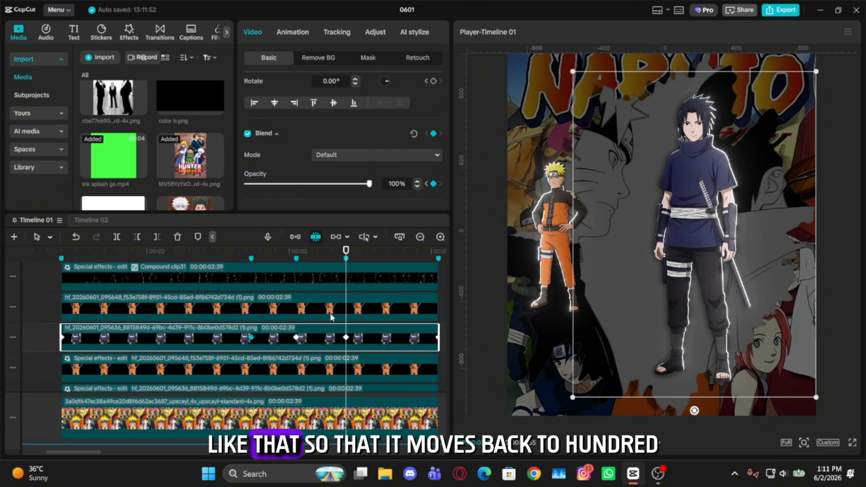
- Add a 100% opacity keyframe to the coloured Naruto cutout at the third beat and lower its opacity to 40% at the fourth
left_click(296, 252)
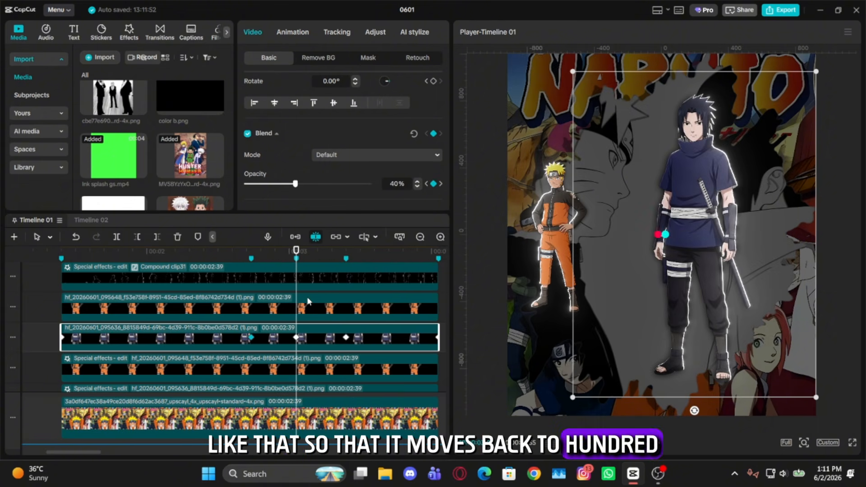
left_click(311, 307)
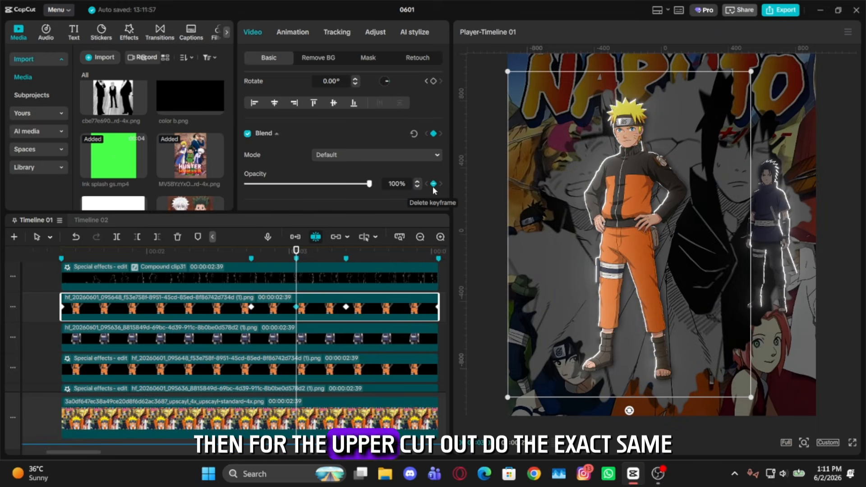
key("space")
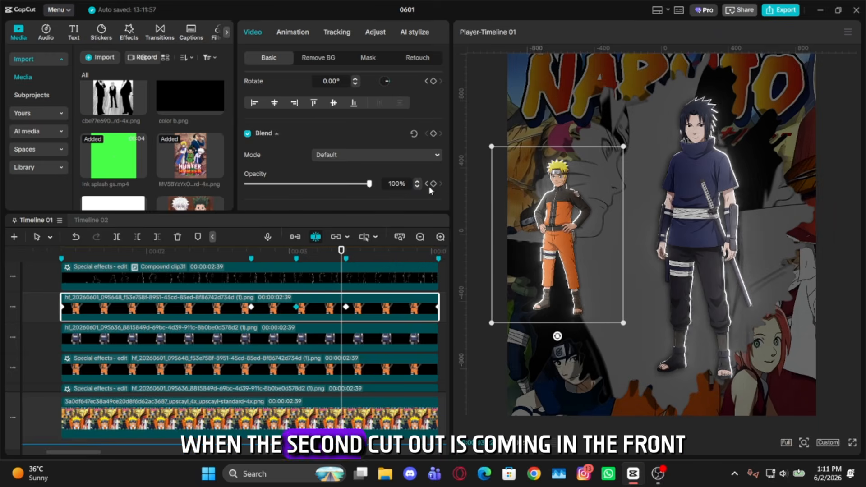
left_click(298, 184)
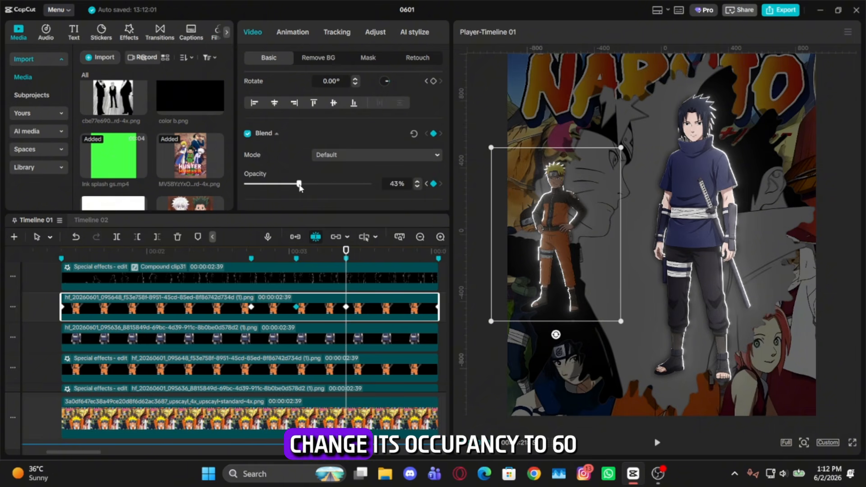
left_click_drag(300, 188, 296, 189)
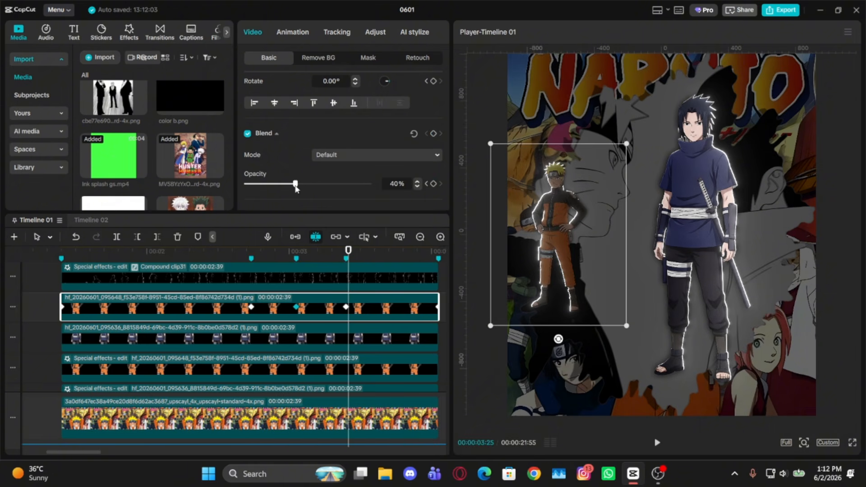
- Bring the coloured Naruto cutout's opacity back to 100% at 00:00:03:44, a little after its 40% keyframe
left_click_drag(349, 250, 395, 247)
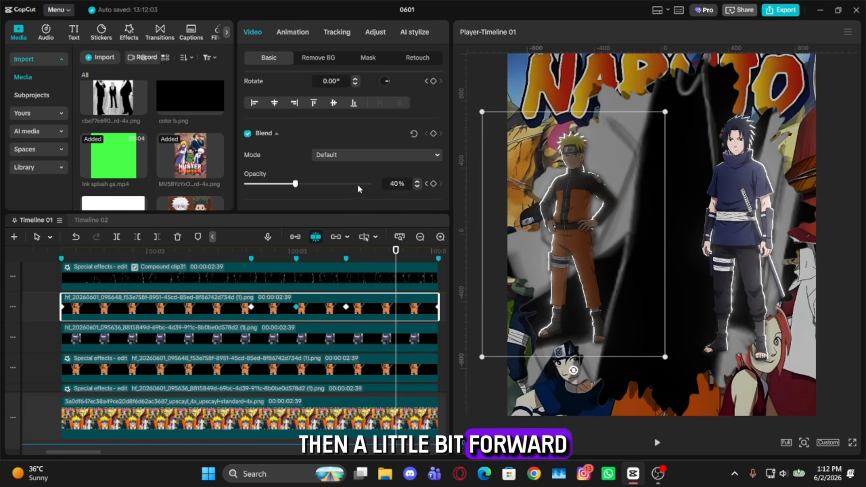
key("Left")
left_click_drag(356, 186, 455, 204)
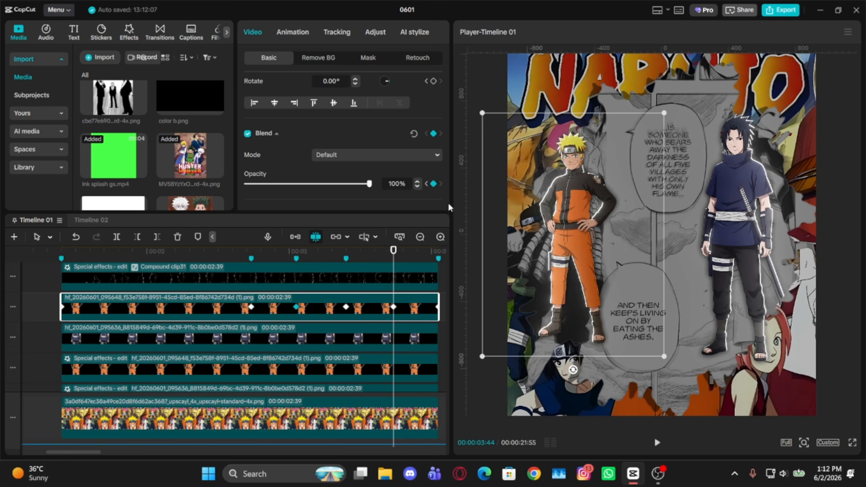
- Shape the Naruto cutout's opacity graph into smooth curves for the fall to 40% and the rise back to 100%
key("alt+k")
left_click(83, 287)
left_click(91, 299)
left_click(346, 336)
left_click(404, 299)
left_click_drag(329, 336, 309, 335)
key("Right")
left_click(426, 299)
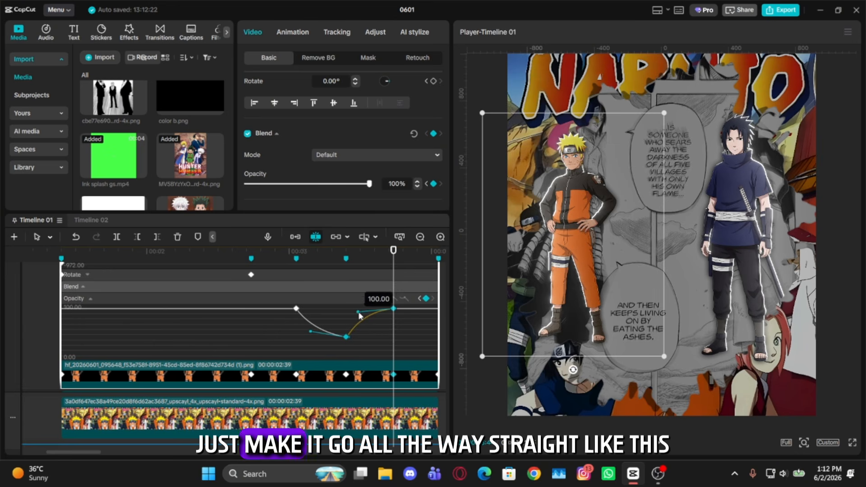
- Shape the coloured Sasuke cutout's opacity graph into smooth curves on both sides of its 40% keyframe
left_click(337, 366)
scroll(314, 369, "down", 3)
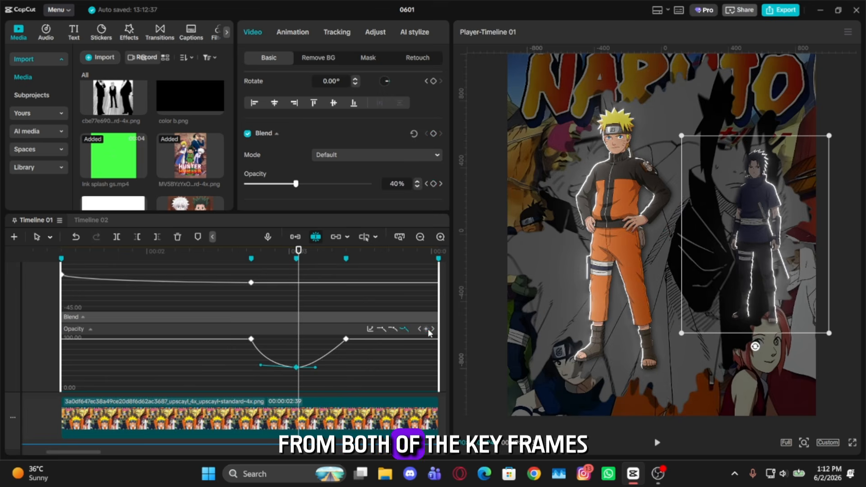
left_click(432, 329)
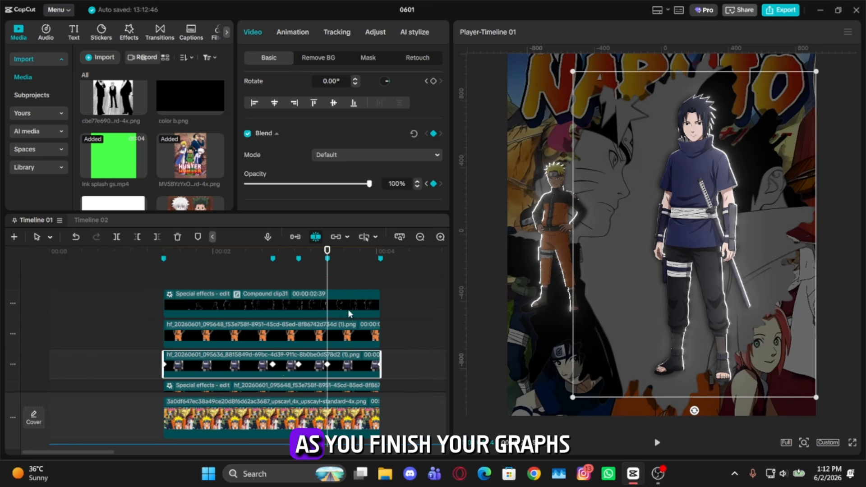
- Play back the intro to check the keyframed cutouts and their opacity changes
scroll(351, 311, "down", 1)
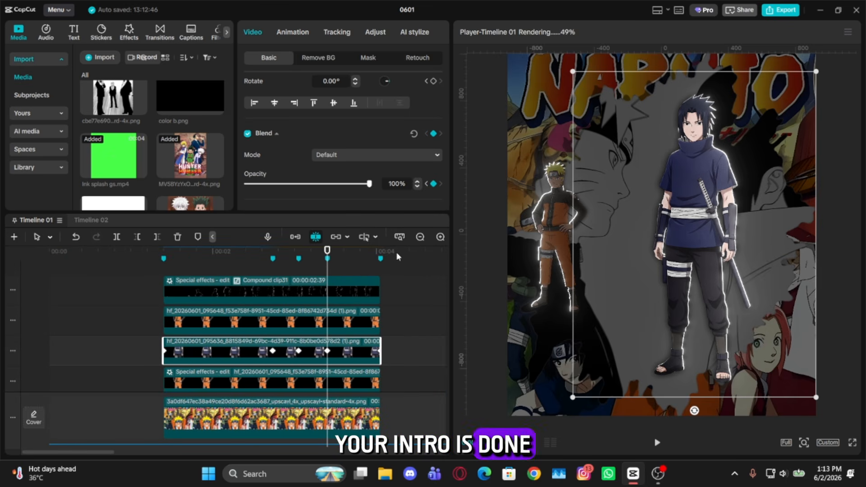
left_click(420, 237)
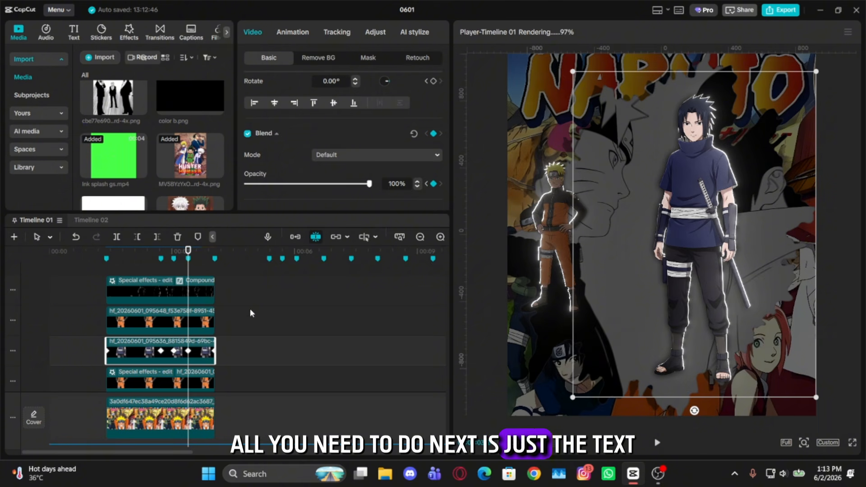
left_click(85, 291)
key("space")
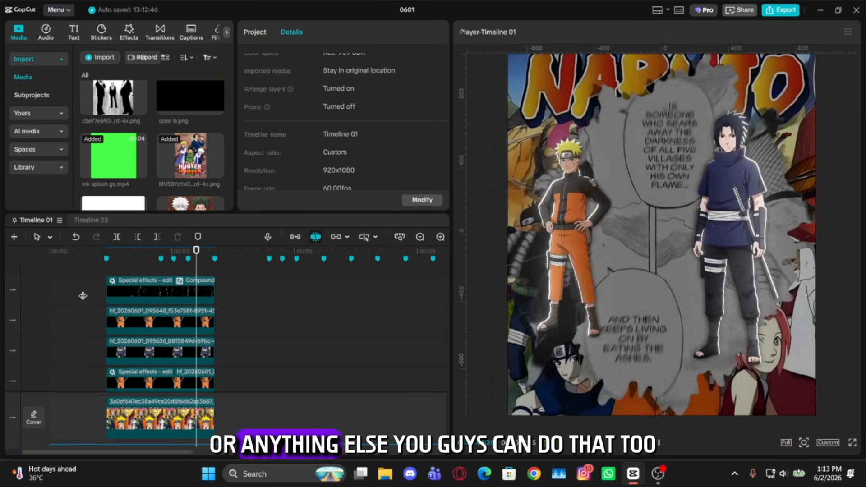
left_click(83, 296)
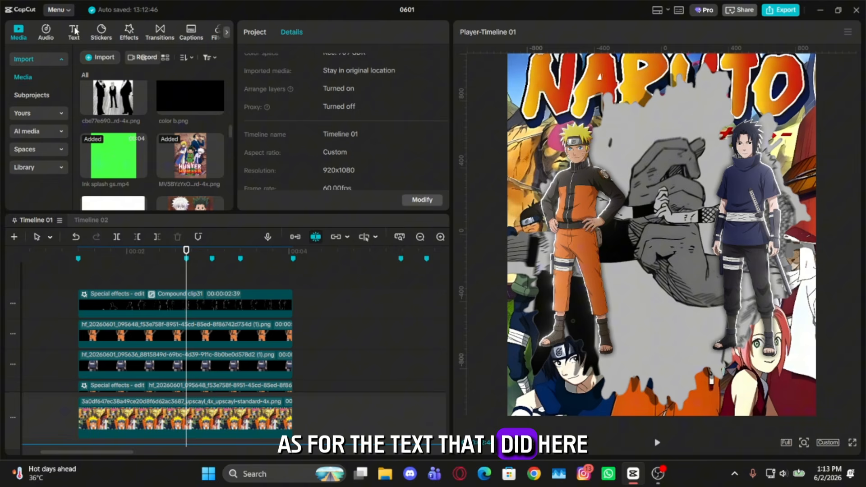
- Add a default text clip above all layers at the second beat and trim its end to the third beat
left_click(74, 31)
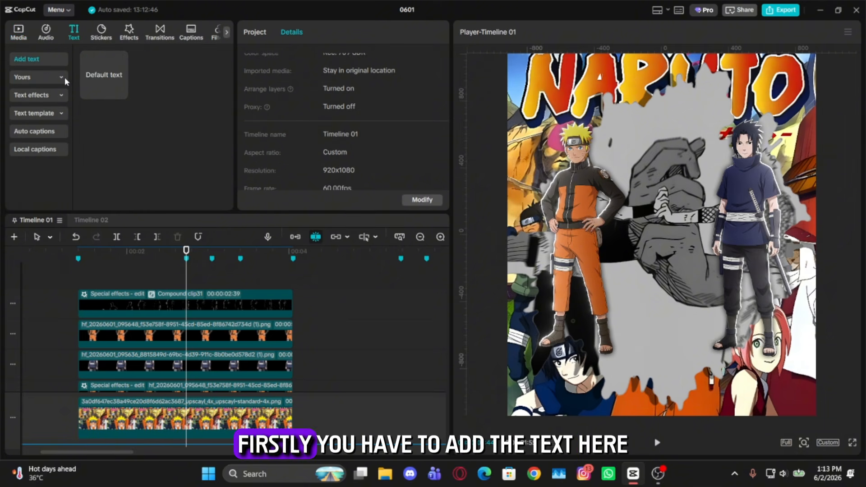
left_click_drag(101, 58, 196, 281)
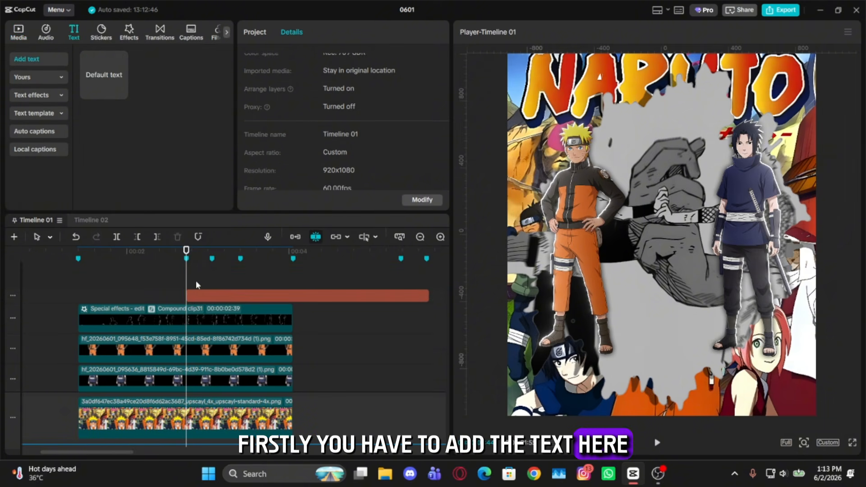
scroll(233, 272, "up", 3, "ctrl")
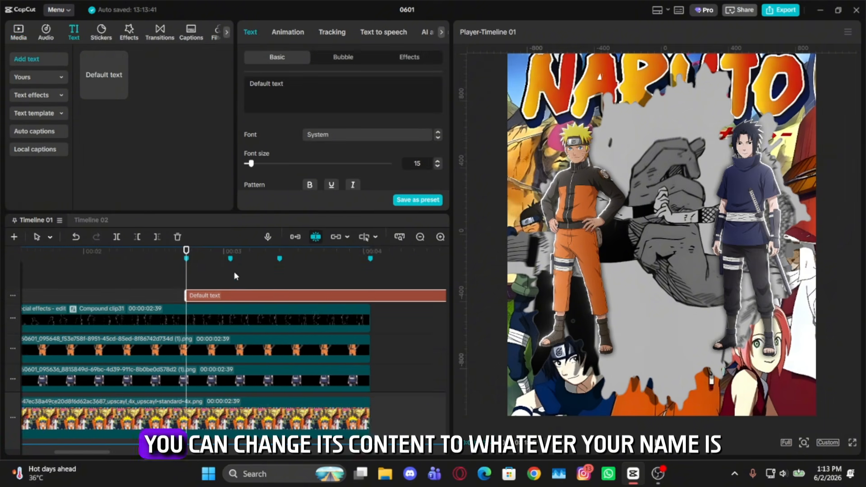
left_click(243, 250)
key("w")
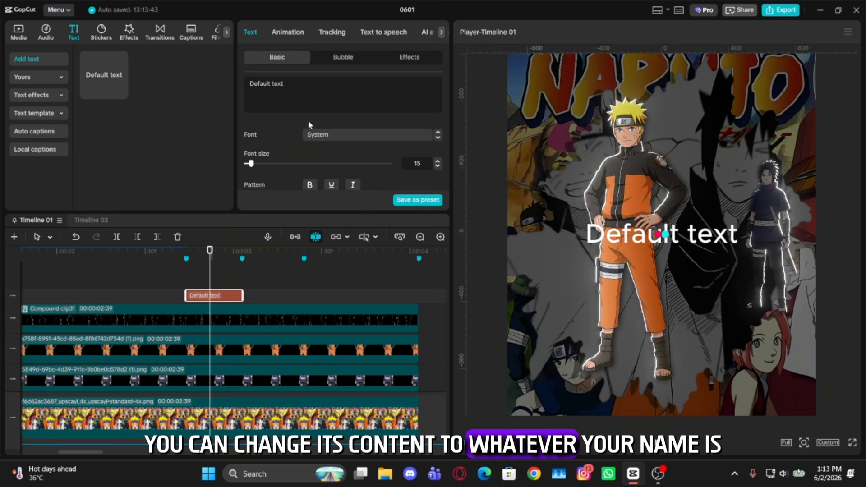
- Replace the text clip's content with "Naruto"
left_click(321, 88)
key("ctrl+a")
type("Na")
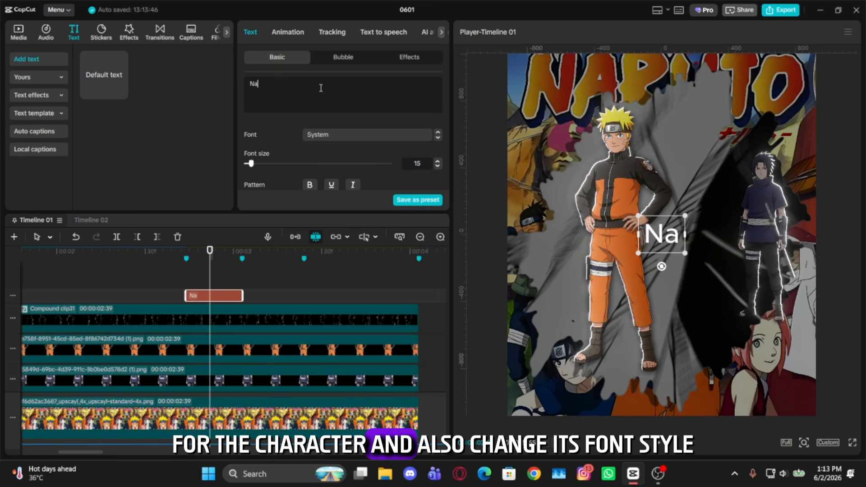
type("ruto")
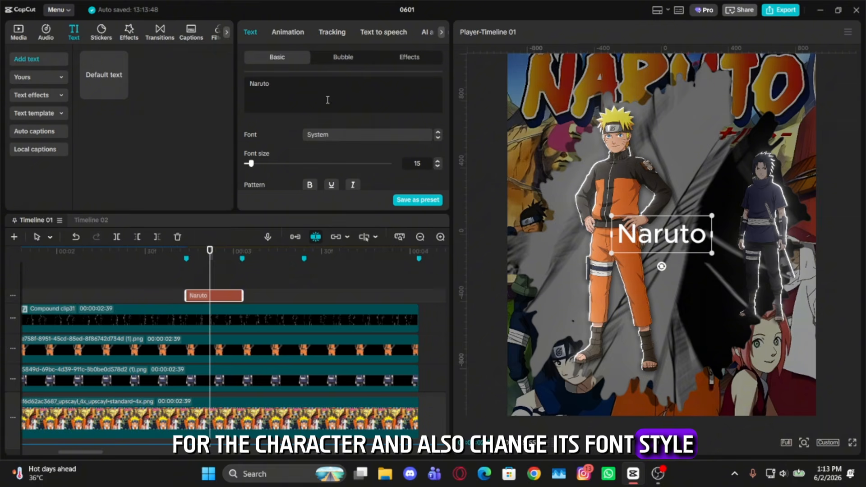
- Change the Naruto text's font to Barber Chop Regular
left_click(343, 134)
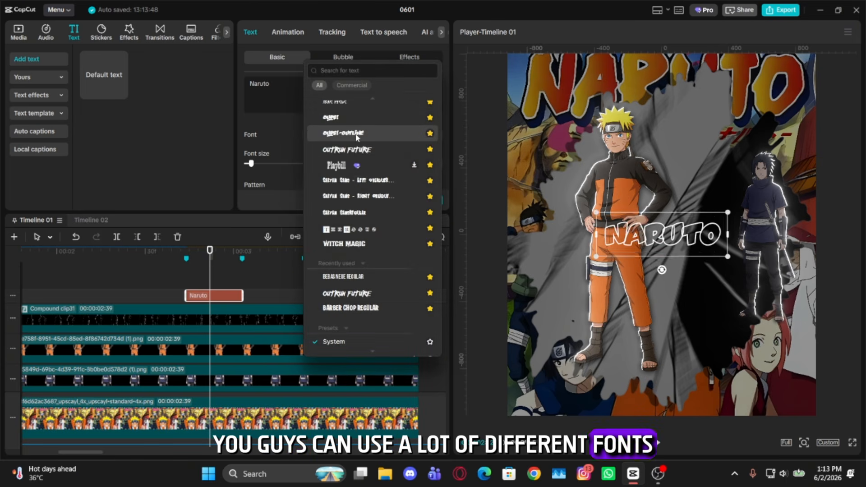
scroll(342, 183, "up", 5)
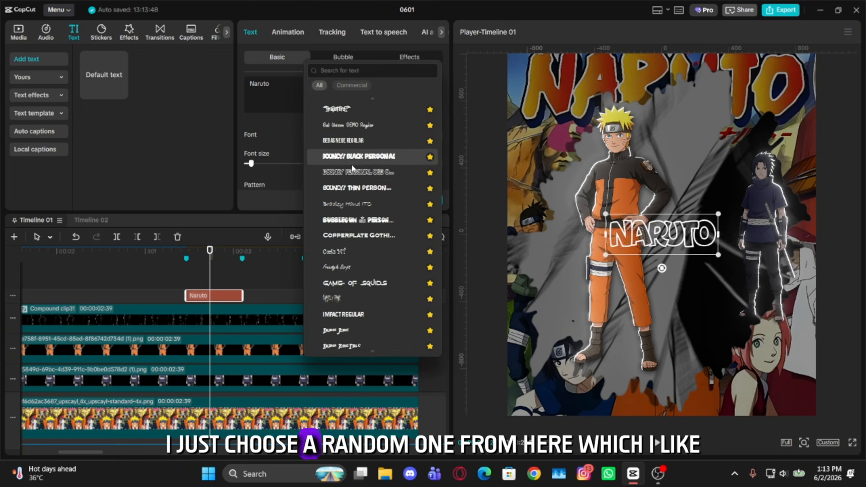
scroll(346, 185, "up", 2)
scroll(350, 177, "up", 6)
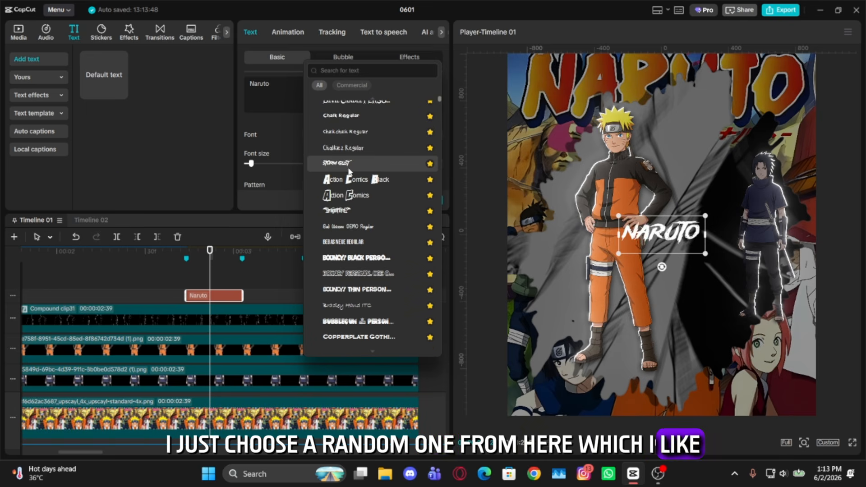
scroll(353, 169, "up", 4)
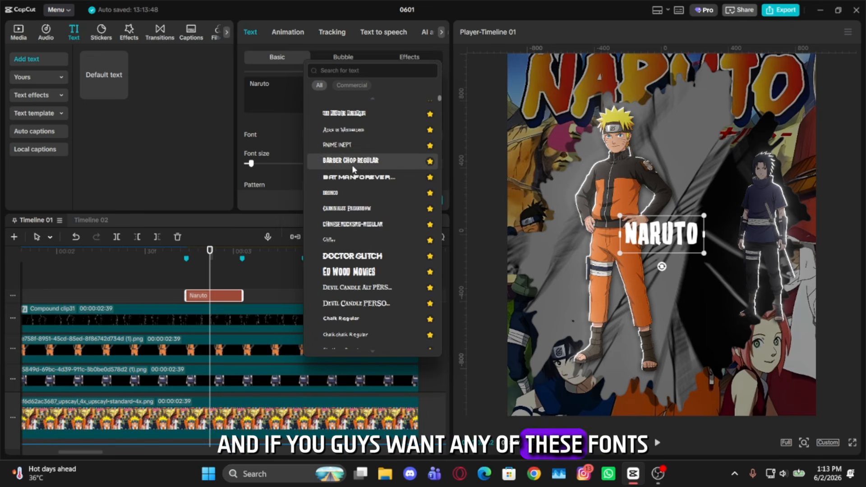
left_click(351, 161)
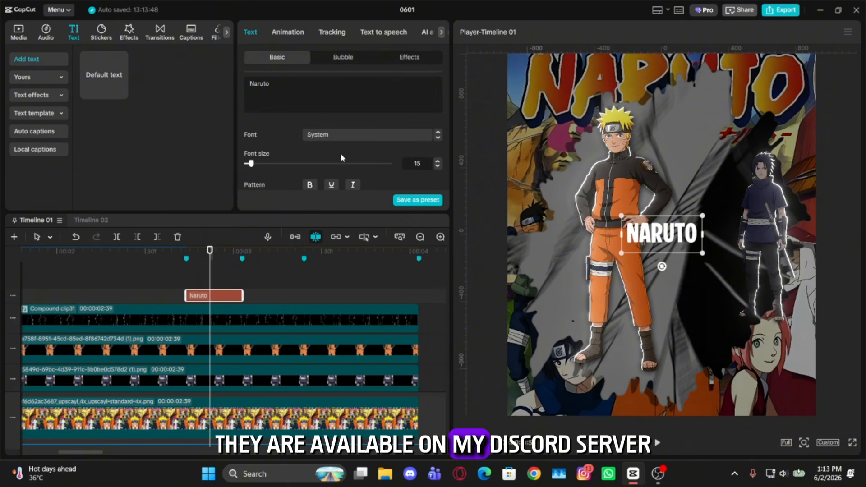
- Set the Naruto text's character spacing to 4 and move the text to the top of the frame, horizontally centred
scroll(351, 153, "down", 5)
scroll(350, 158, "up", 2)
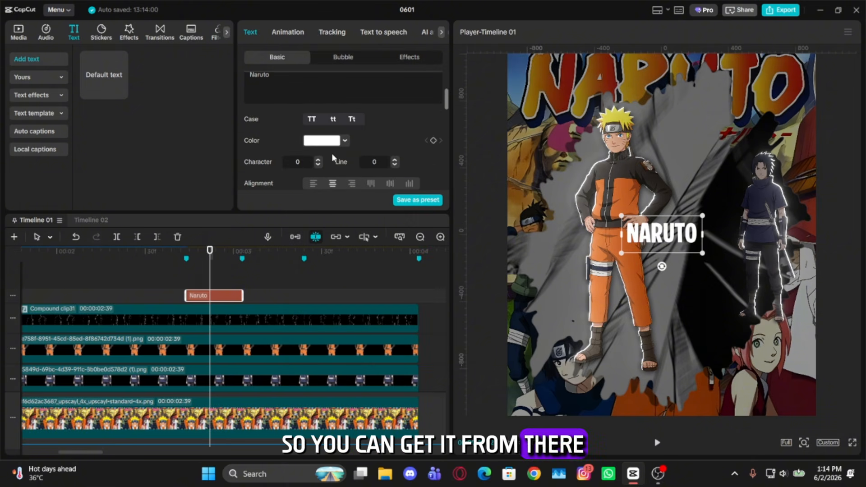
scroll(309, 161, "up", 4)
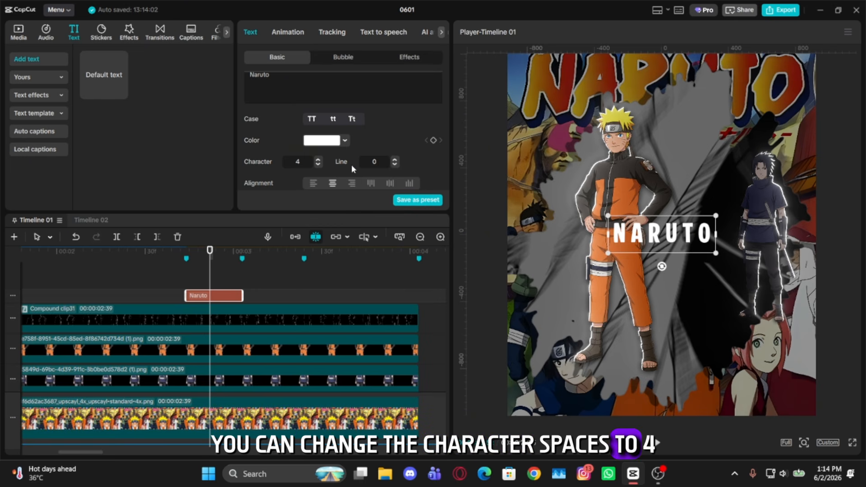
left_click_drag(653, 226, 657, 77)
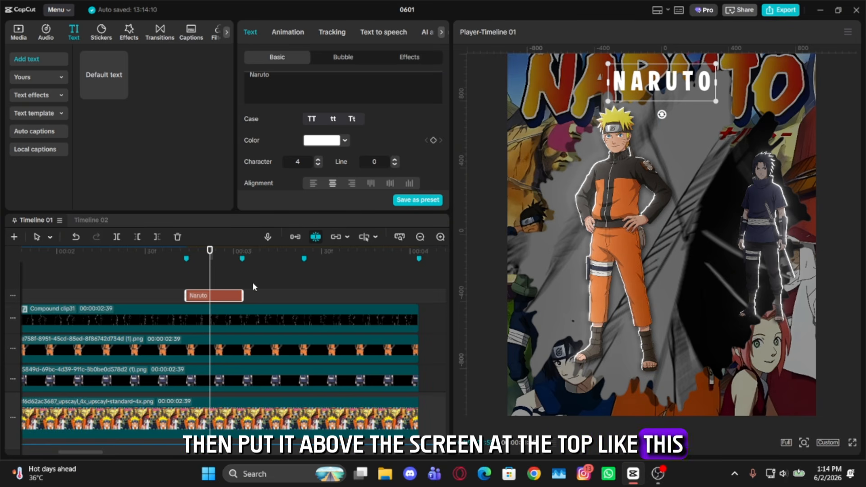
- Duplicate the Naruto text clip on a track directly above the original and colour the upper copy black
scroll(353, 181, "down", 3)
left_click(187, 252)
key("ctrl+c")
key("ctrl+v")
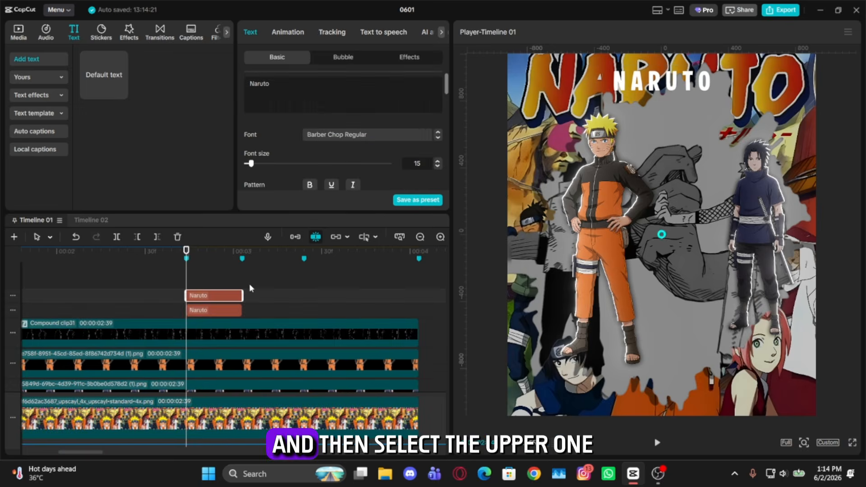
scroll(356, 160, "down", 4)
left_click(323, 147)
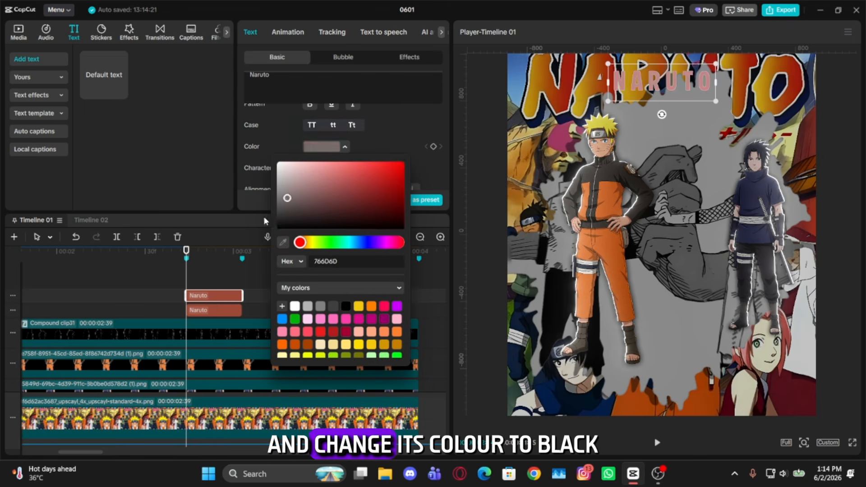
- Add a shadow to the lower Naruto text with 100% opacity, 4% blurriness, distance 9 and angle -75°
left_click(214, 310)
scroll(309, 188, "down", 5)
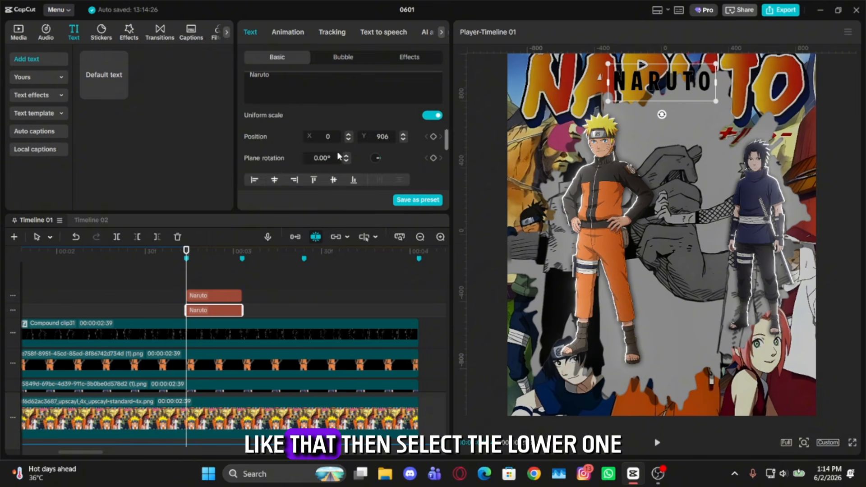
scroll(294, 141, "down", 4)
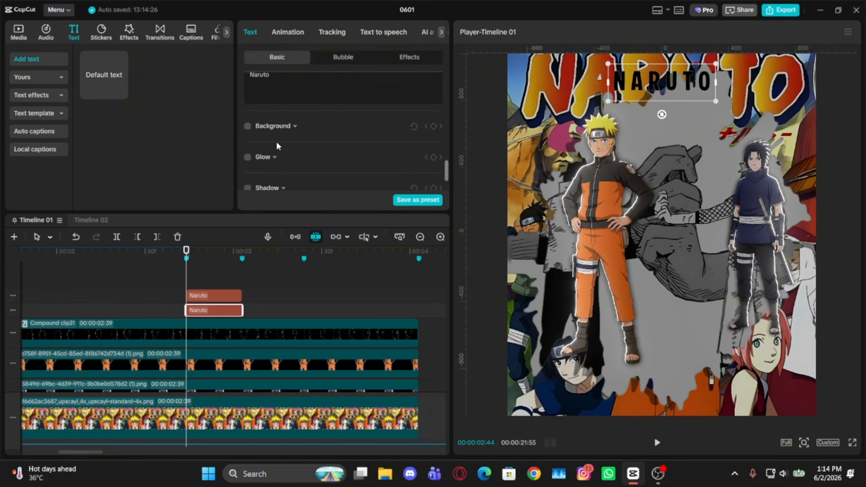
left_click(247, 148)
scroll(315, 149, "down", 1)
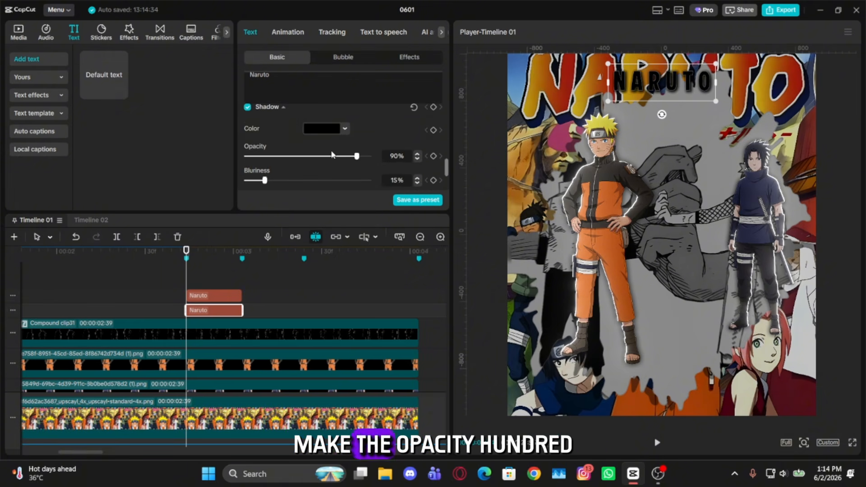
left_click_drag(352, 156, 372, 156)
scroll(315, 148, "down", 1)
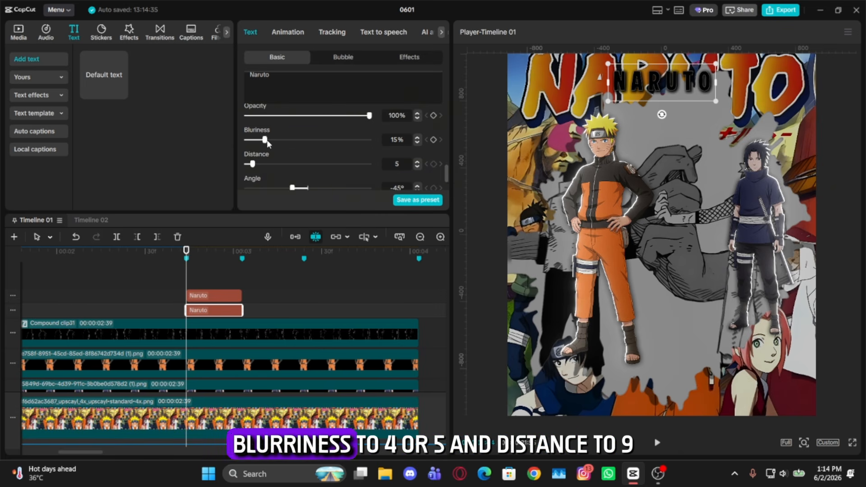
left_click_drag(264, 143, 259, 169)
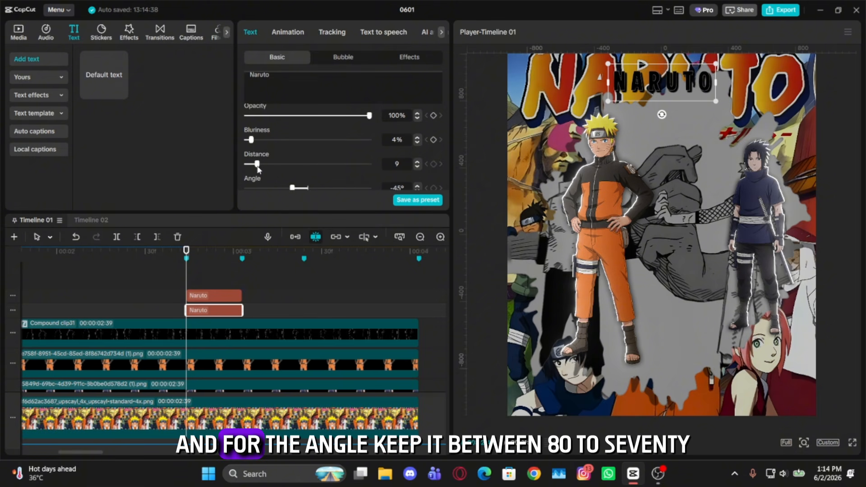
left_click_drag(290, 189, 280, 190)
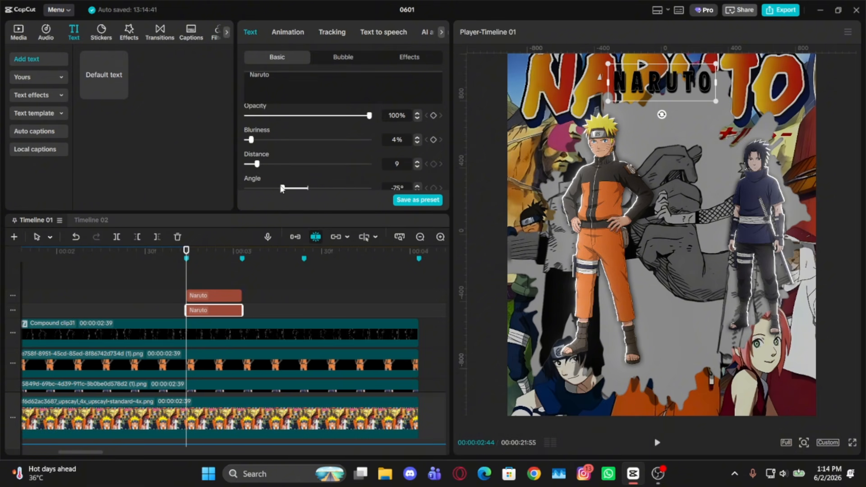
scroll(342, 147, "down", 1)
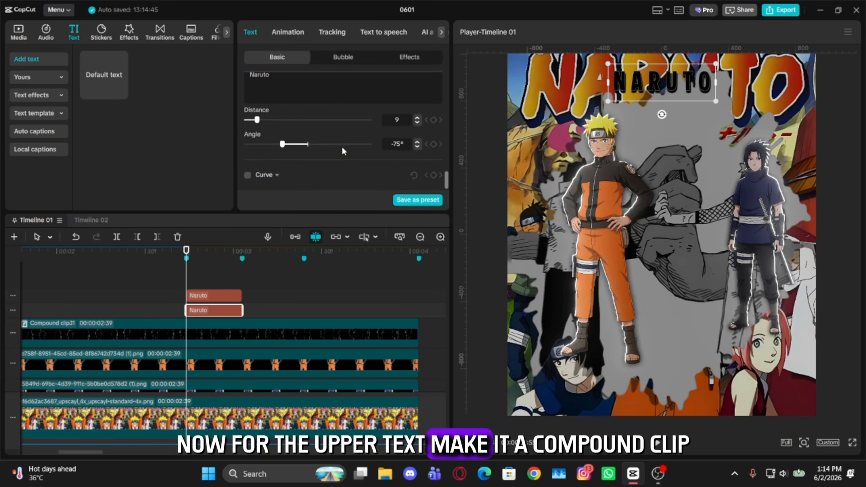
- Make the upper Naruto text a compound clip and give it an inverted, enlarged Circle mask at X 0, Y 236
scroll(335, 161, "up", 5)
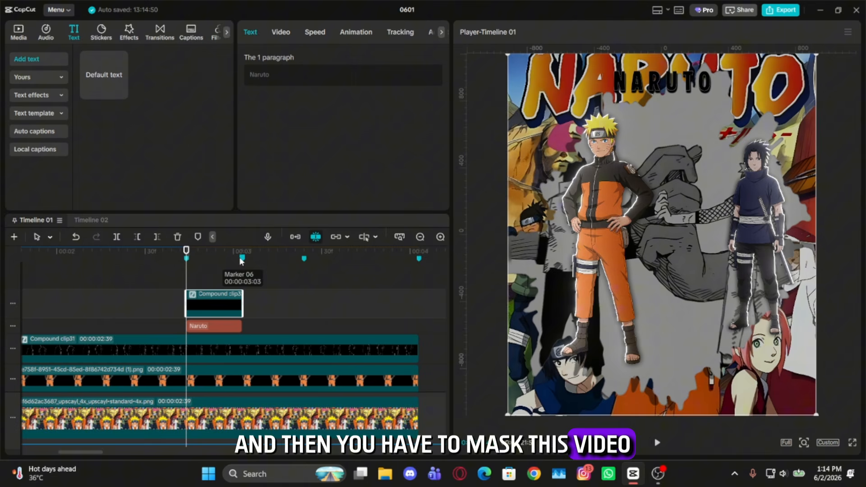
left_click(282, 32)
left_click(368, 57)
left_click(278, 105)
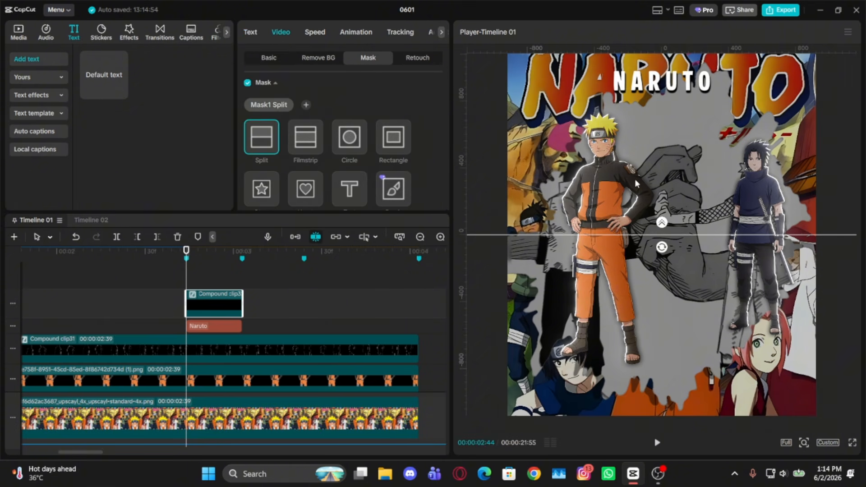
left_click(341, 144)
left_click_drag(665, 226, 665, 147)
left_click_drag(740, 155, 766, 156)
scroll(402, 164, "down", 2)
left_click(397, 187)
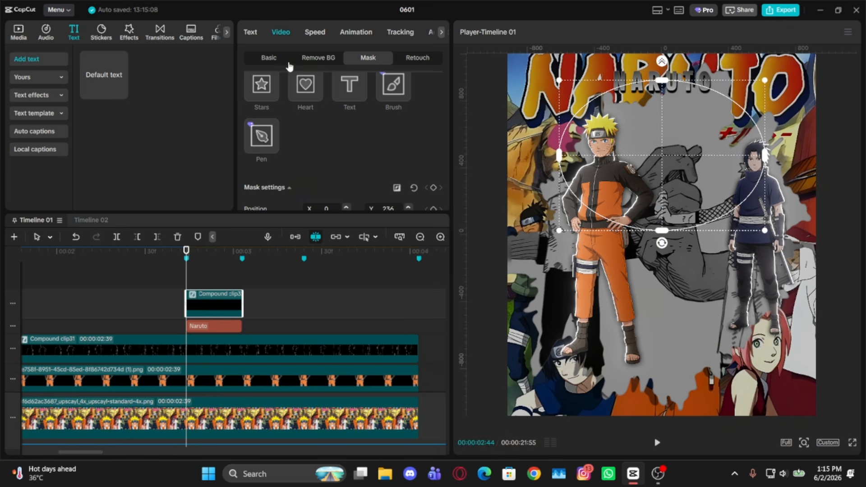
- Offset the masked upper Naruto clip to position X -5, Y -4 for a shading effect
left_click(289, 62)
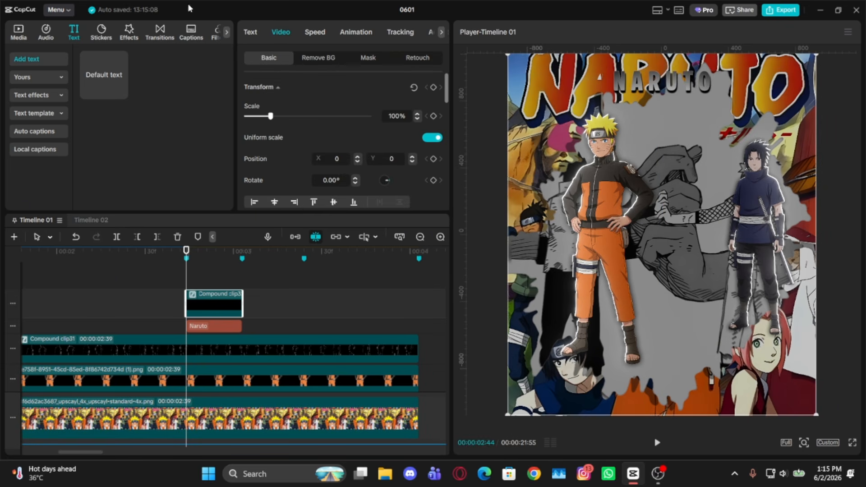
type("-5")
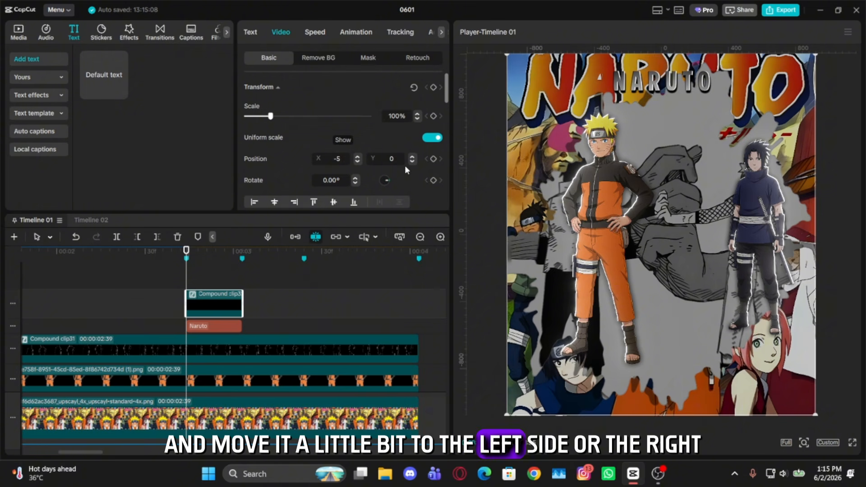
type("-4")
scroll(689, 110, "up", 5)
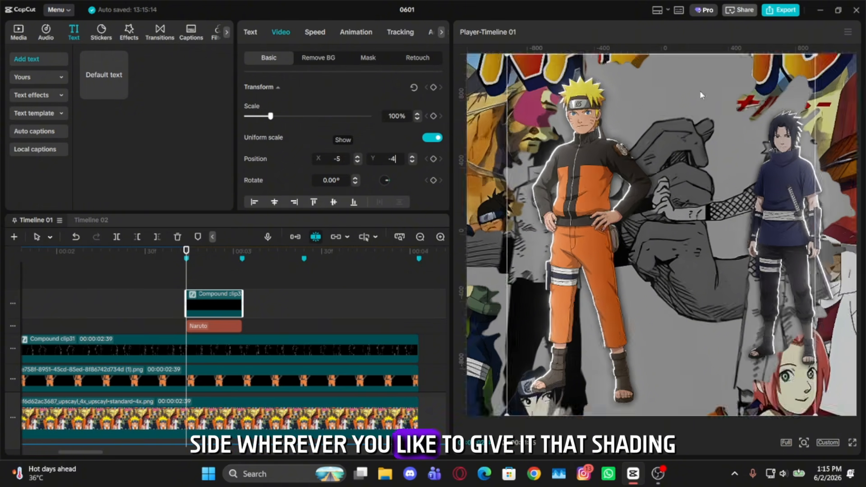
scroll(692, 113, "down", 8)
scroll(692, 113, "up", 3)
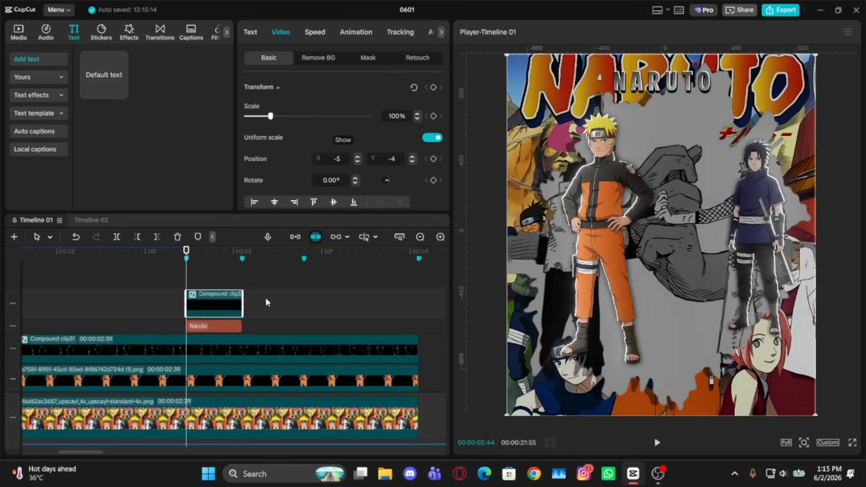
- Combine the masked Naruto clip and the lower Naruto text into one compound clip and open it for editing
left_click_drag(266, 299, 221, 327)
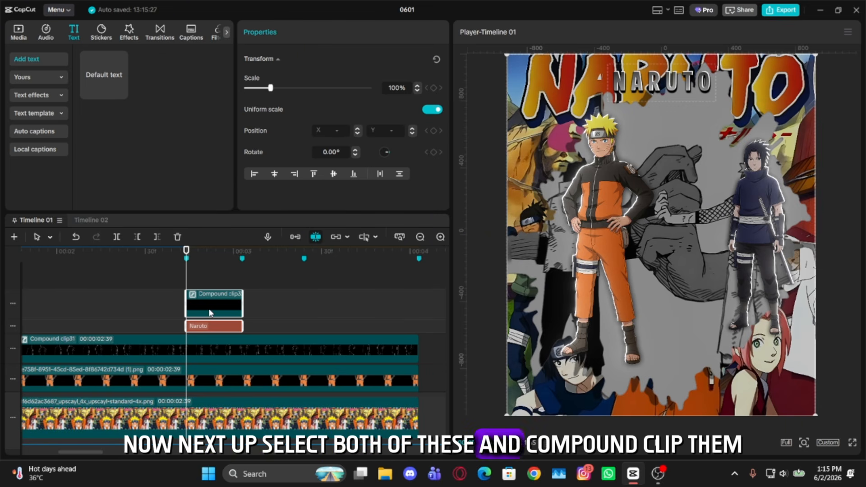
key("alt+g")
double_click(217, 306)
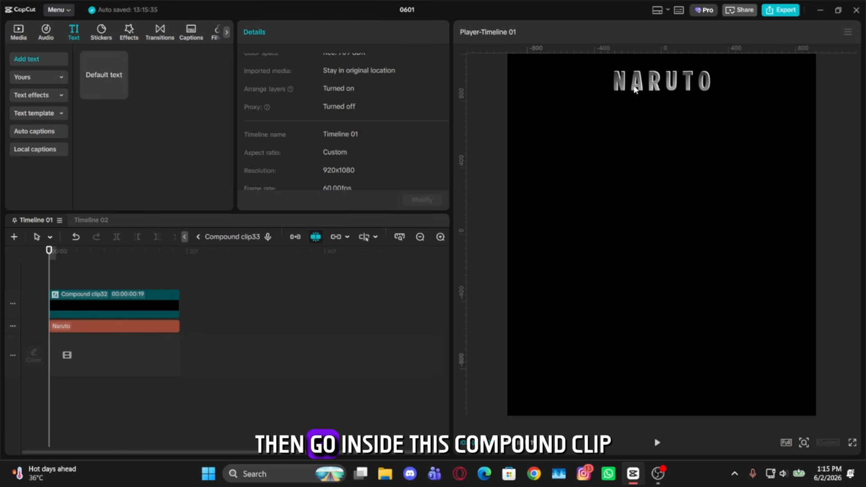
- Add the white color 0.1.jpg image on the main track beneath the text and scale it to 198%
left_click(22, 33)
scroll(123, 118, "down", 1)
left_click_drag(113, 168, 174, 351)
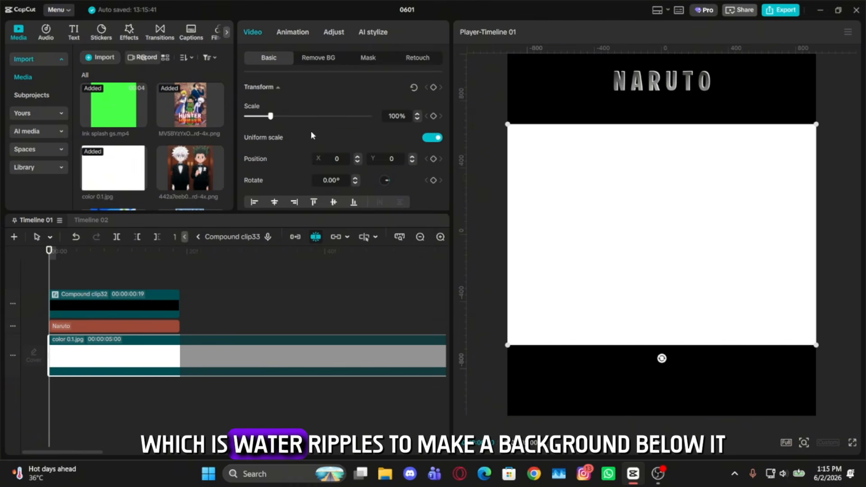
left_click_drag(274, 119, 294, 117)
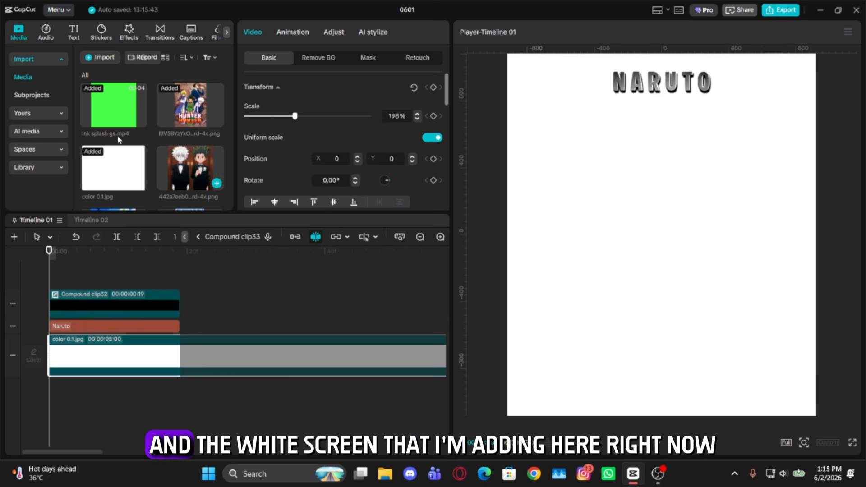
- Place the black color b.png image between the text and the white layer and move it up to Y 735
scroll(185, 124, "down", 2)
scroll(202, 147, "down", 6)
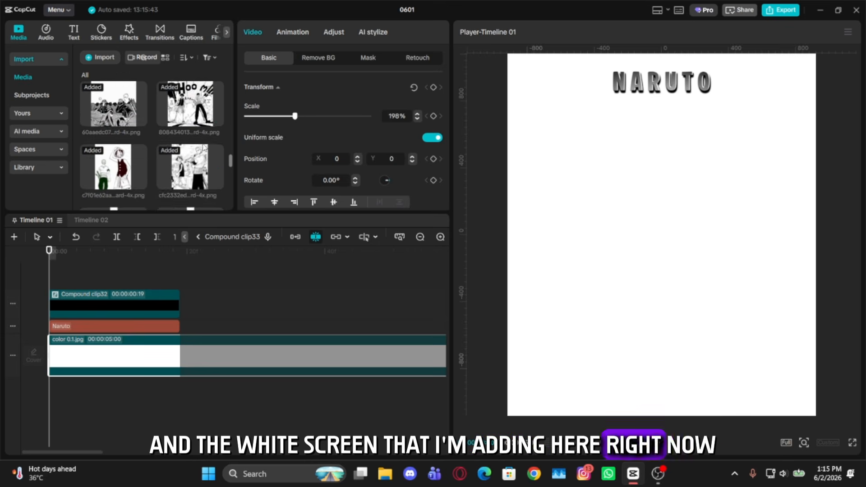
scroll(210, 148, "up", 5)
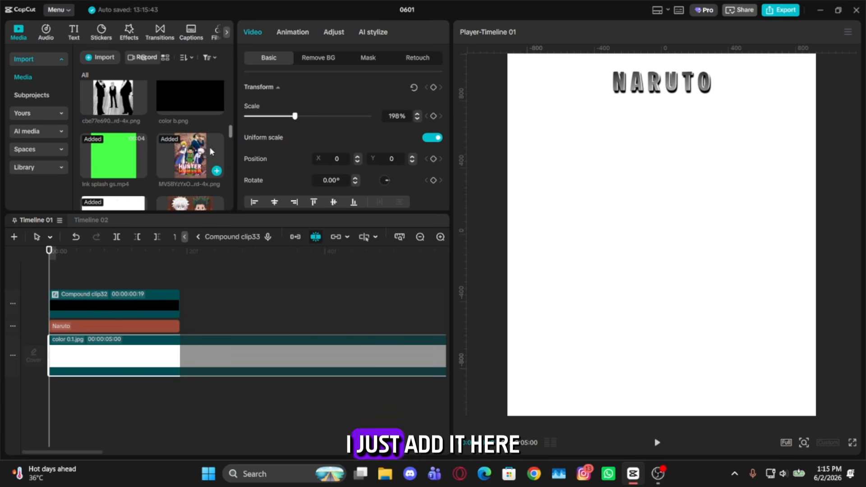
left_click_drag(183, 143, 47, 337)
left_click_drag(675, 204, 676, 82)
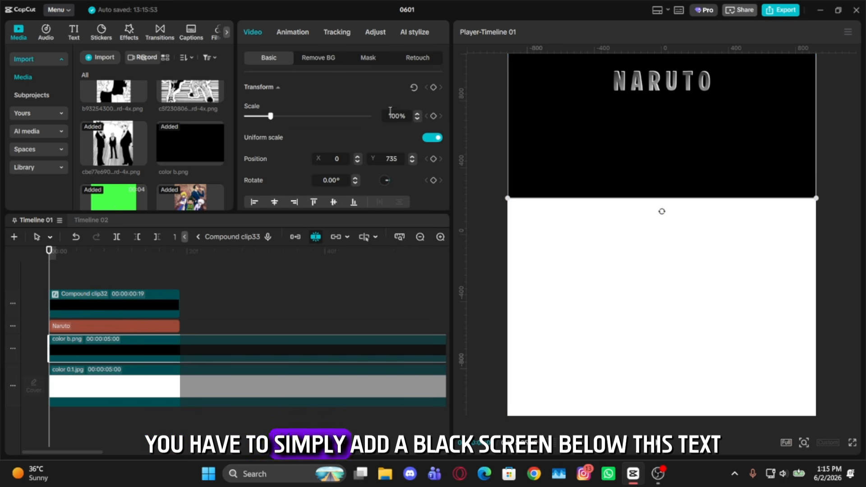
- Add a mask to the black color b.png layer and choose the Pen shape
left_click(368, 57)
left_click(280, 104)
left_click(395, 137)
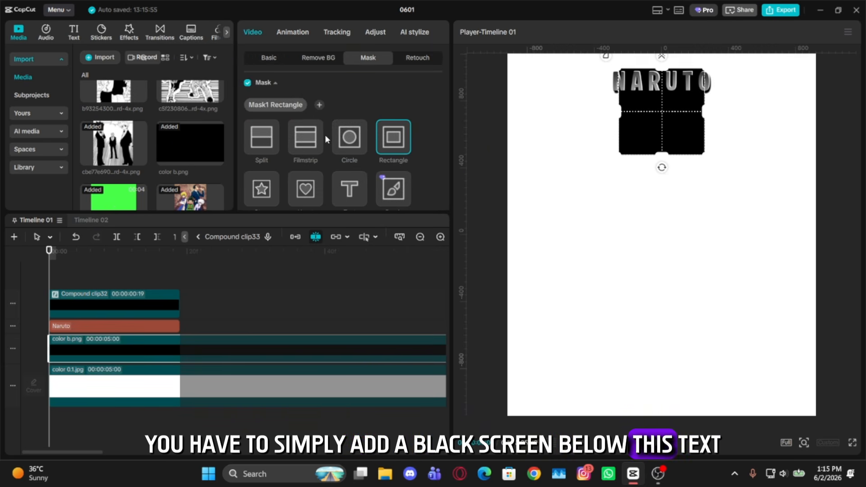
scroll(342, 140, "down", 1)
left_click(393, 148)
scroll(315, 149, "down", 3)
left_click(264, 138)
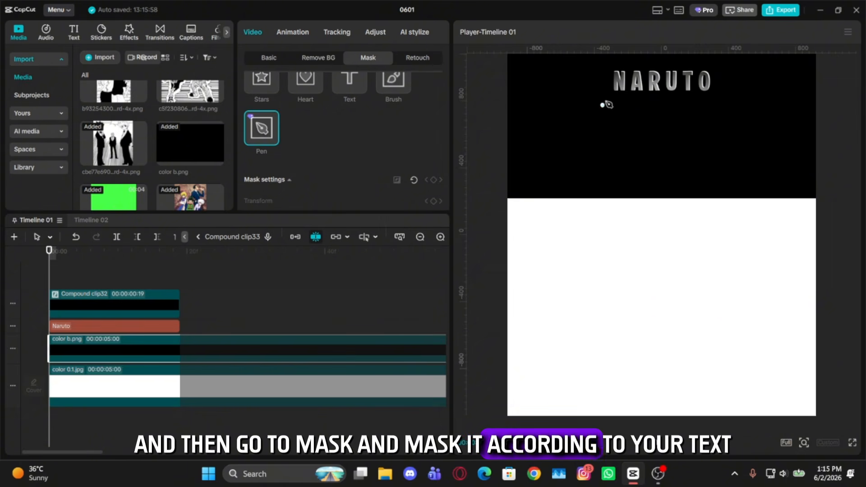
- Draw a closed zigzag mask outline around the Naruto text on the black layer
left_click(625, 96)
left_click(639, 94)
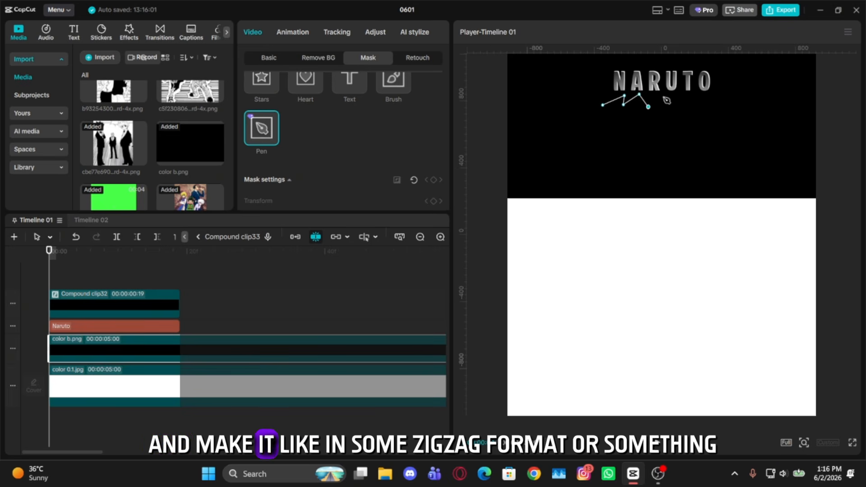
left_click(713, 105)
left_click(720, 86)
left_click(727, 75)
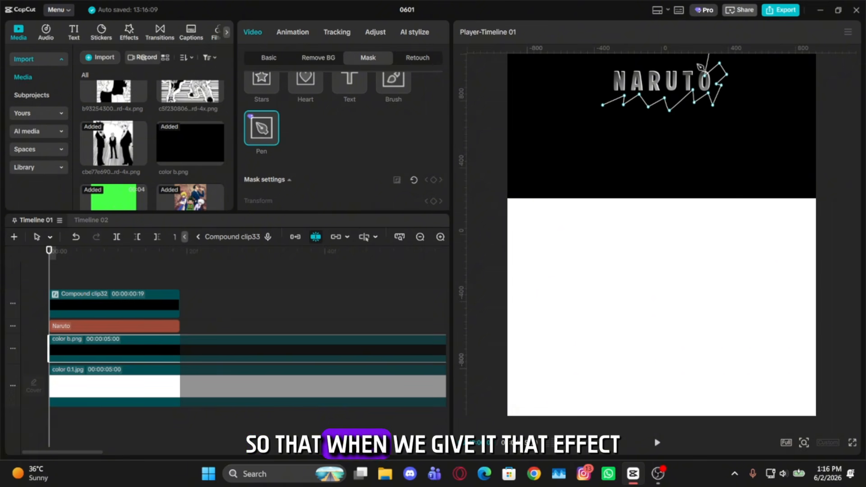
left_click(678, 62)
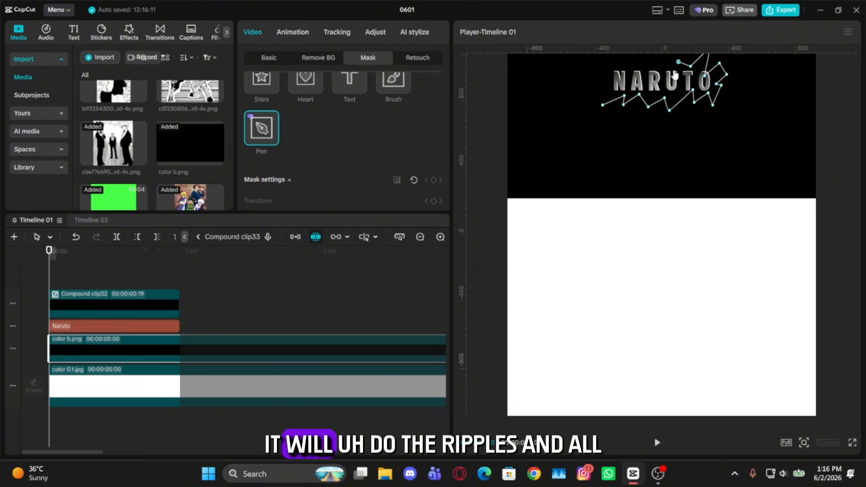
left_click(634, 55)
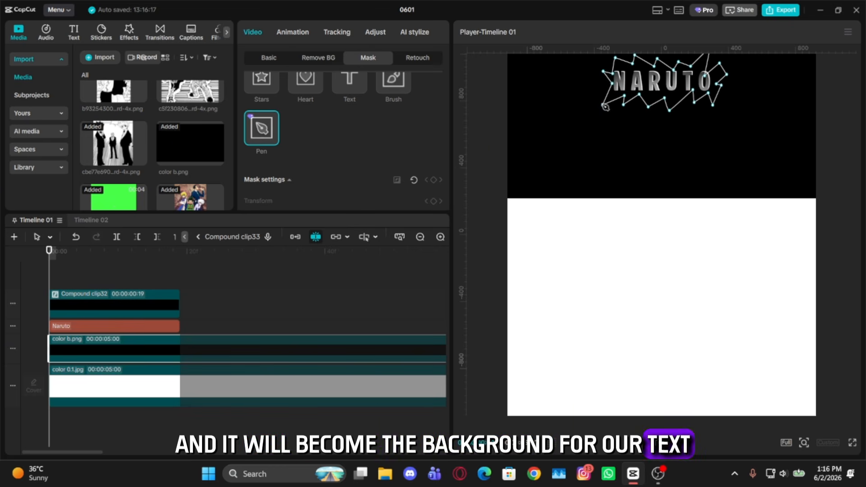
left_click(604, 72)
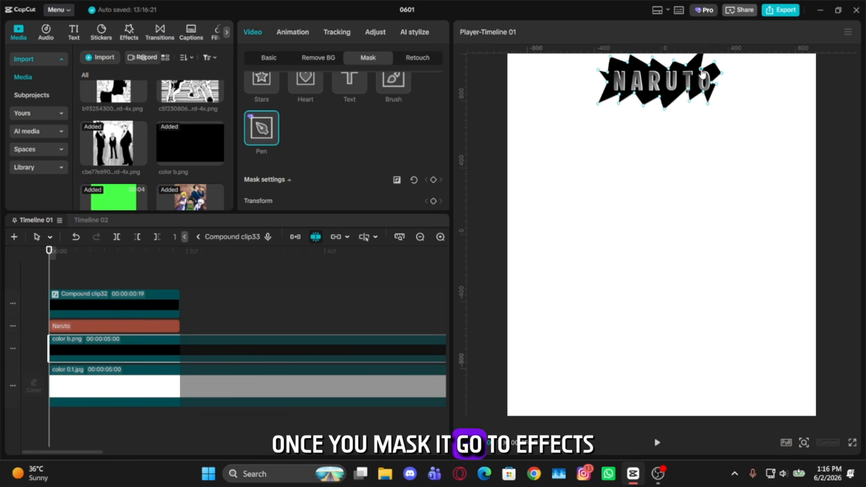
- Add the Water Ripples video effect on a track directly below the Naruto text, above the black layer
left_click(128, 32)
scroll(154, 118, "down", 3)
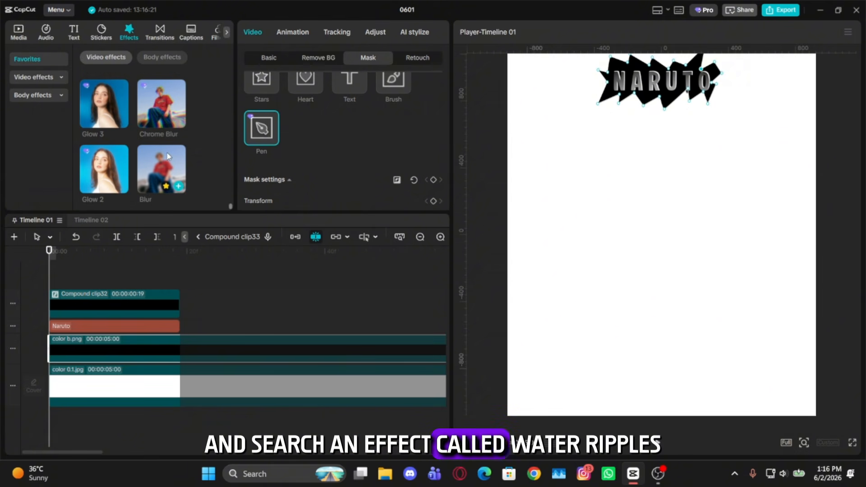
left_click_drag(104, 113, 27, 341)
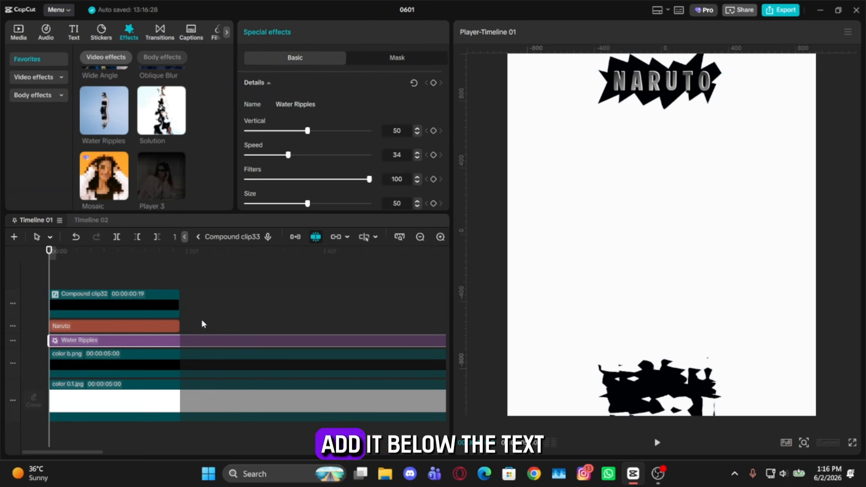
- Trim the Water Ripples effect and the black and white image layers to the end of the Naruto text
key("Down")
left_click_drag(202, 322, 235, 395)
key("w")
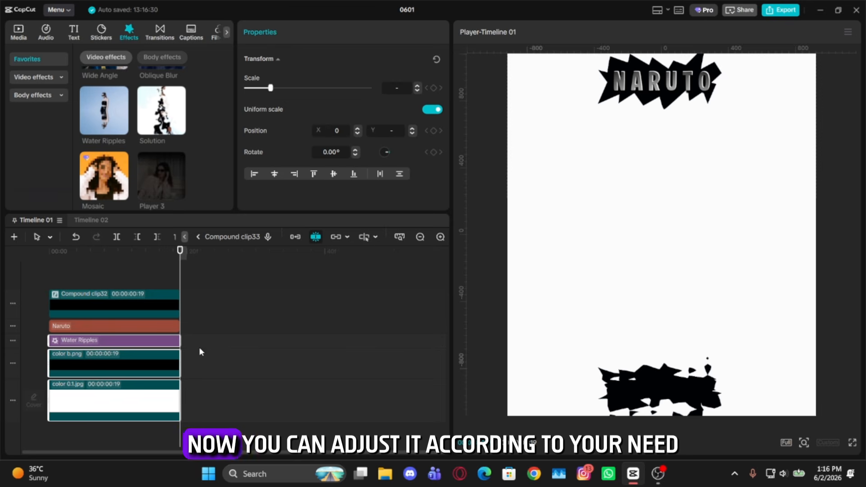
- Set the Water Ripples effect's vertical value to 100 and its speed to 40
key("Up")
left_click(165, 343)
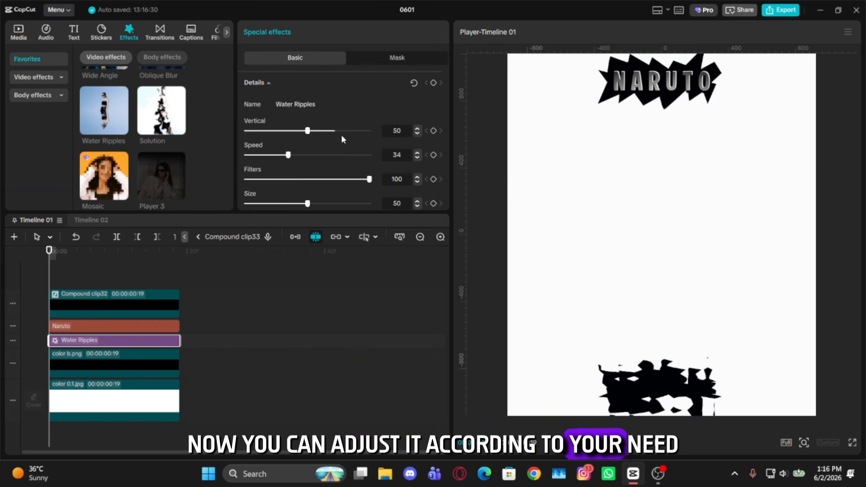
left_click_drag(343, 131, 448, 164)
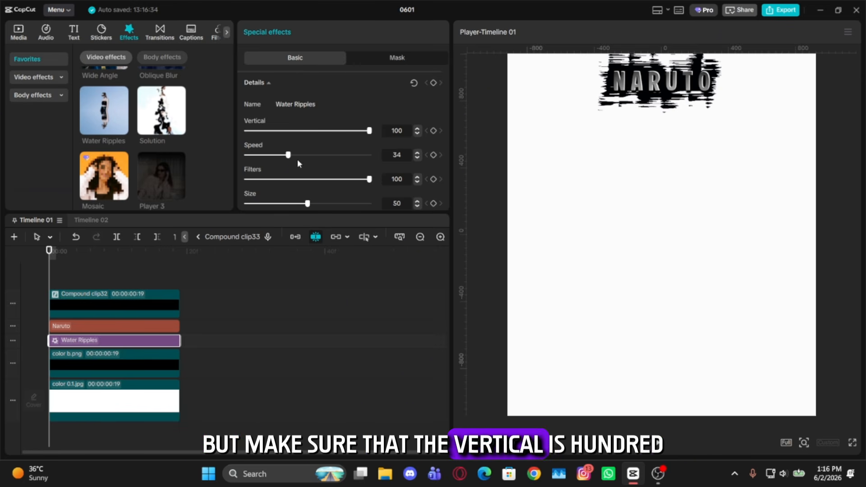
mouse_move(297, 159)
left_mouse_down()
mouse_move(349, 161)
mouse_move(295, 162)
left_mouse_up()
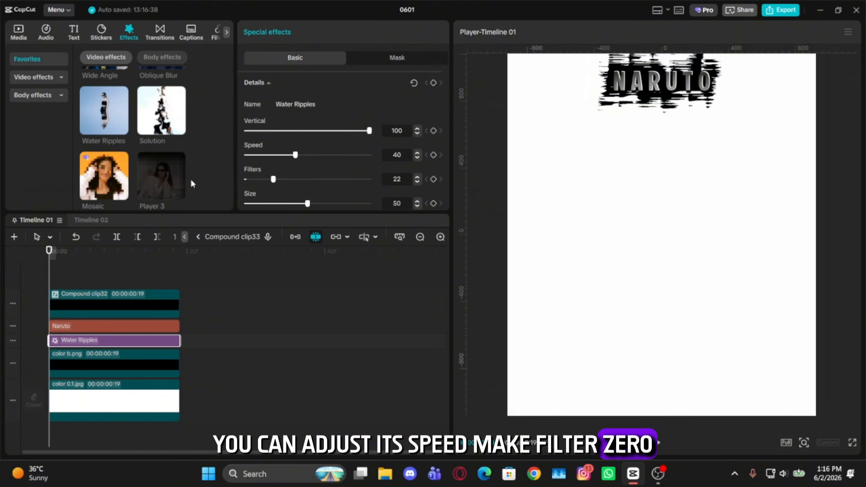
- Set the Water Ripples effect's filters to 0, size to 100 and twist to 80
left_click_drag(191, 181, 190, 180)
scroll(307, 168, "down", 1)
left_click_drag(311, 183, 372, 196)
left_click_drag(333, 208, 361, 211)
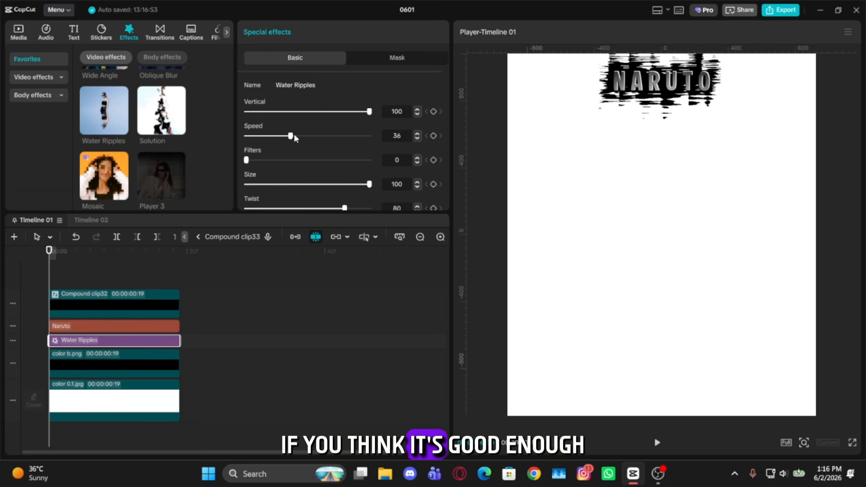
- Fine-tune the Water Ripples effect's speed and preview the rippling background along the clip
left_click_drag(294, 136, 298, 136)
left_click_drag(112, 273, 154, 283)
left_click(152, 341)
left_click_drag(295, 155, 323, 157)
- Delete the white image layer and play the name text over the artwork in the main timeline
left_click(157, 399)
key("Delete")
left_click(198, 236)
key("space")
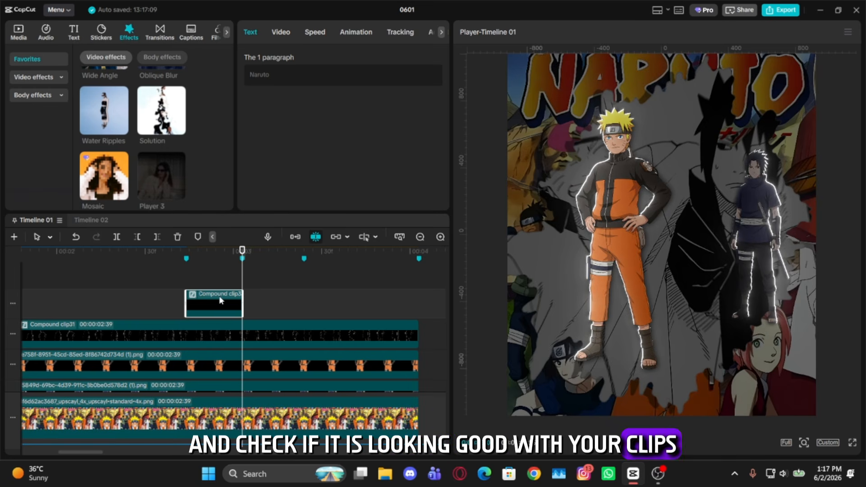
- Inside the Naruto text compound clip, add the Blur video effect directly above the black layer with blur at about 20
double_click(220, 297)
scroll(128, 153, "up", 5)
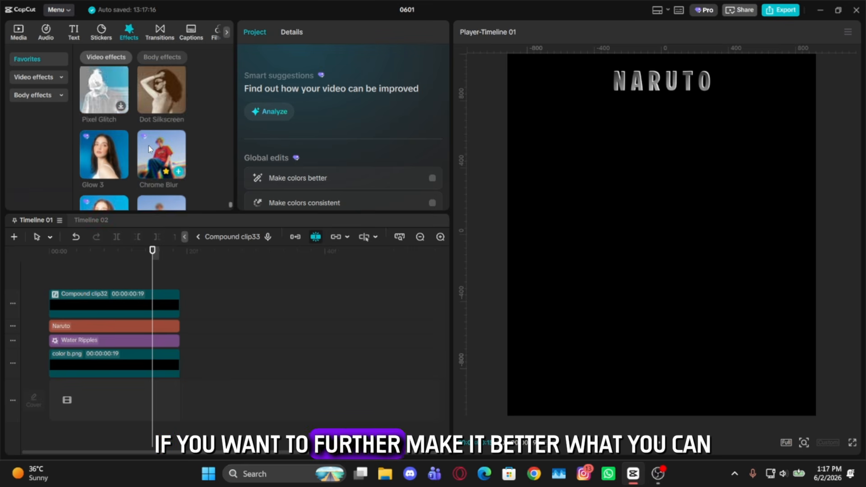
left_click_drag(21, 357, 54, 355)
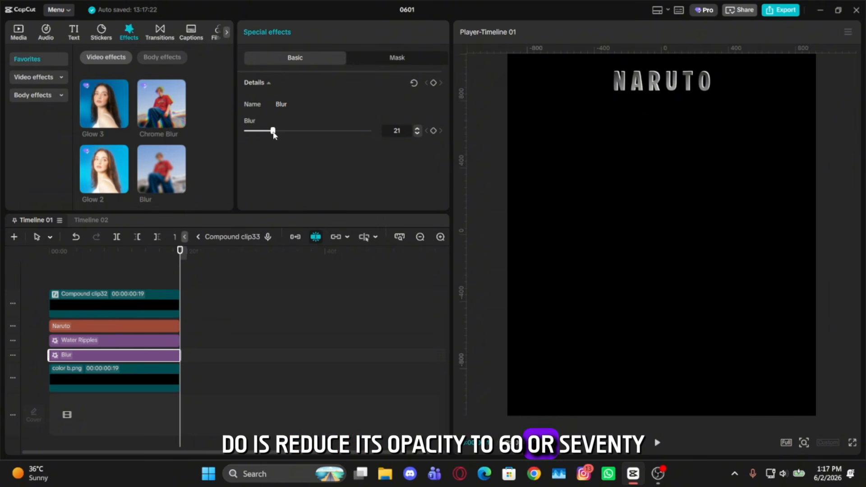
- Set the black zigzag layer's opacity to 80% and check the name text over the artwork in the main timeline
left_click(135, 377)
scroll(329, 174, "down", 4)
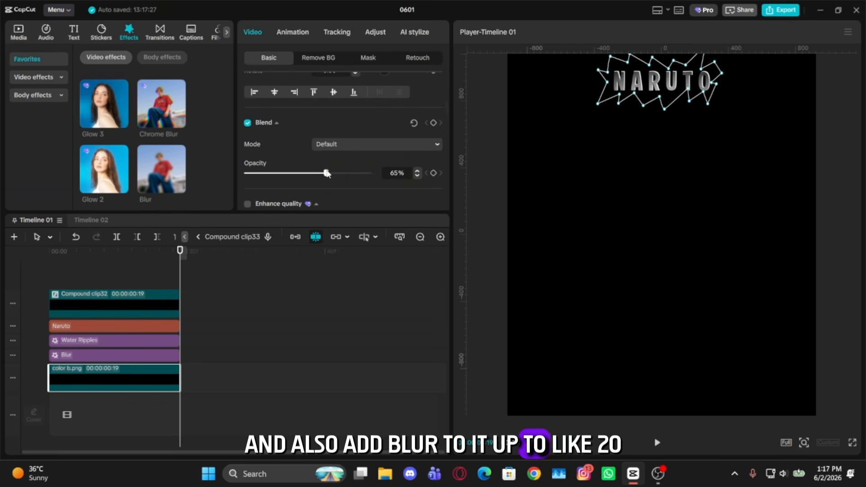
left_click_drag(340, 173, 346, 173)
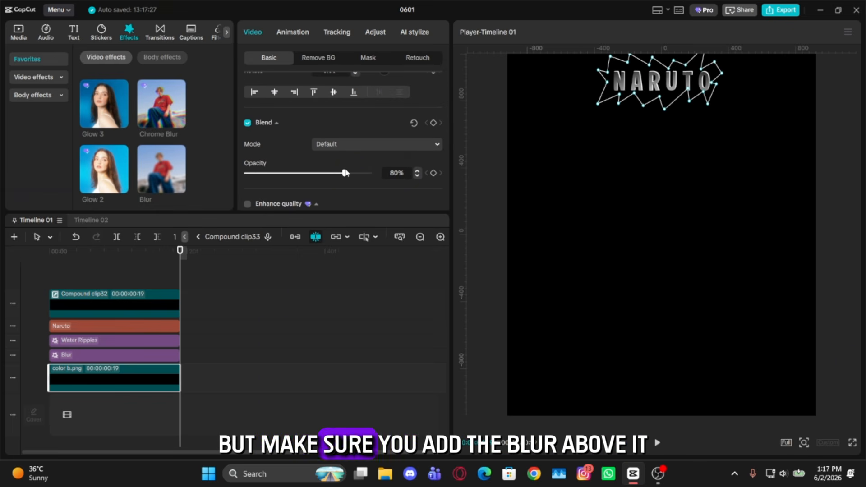
left_click(199, 237)
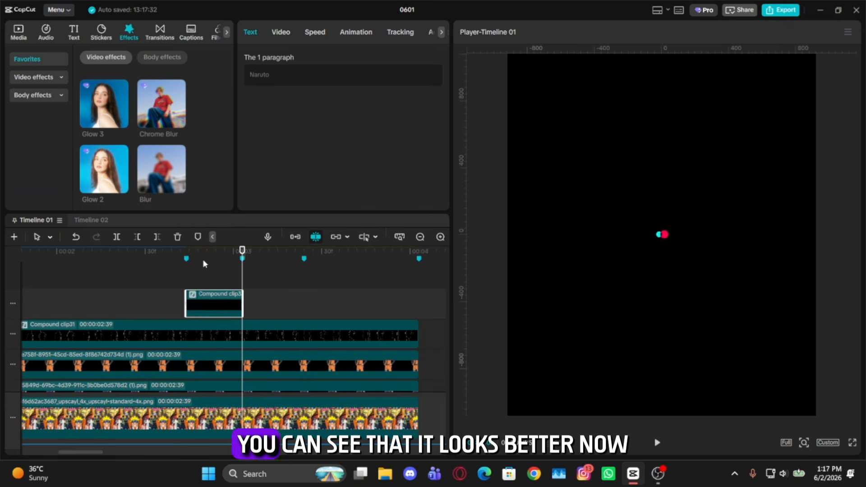
left_click(203, 263)
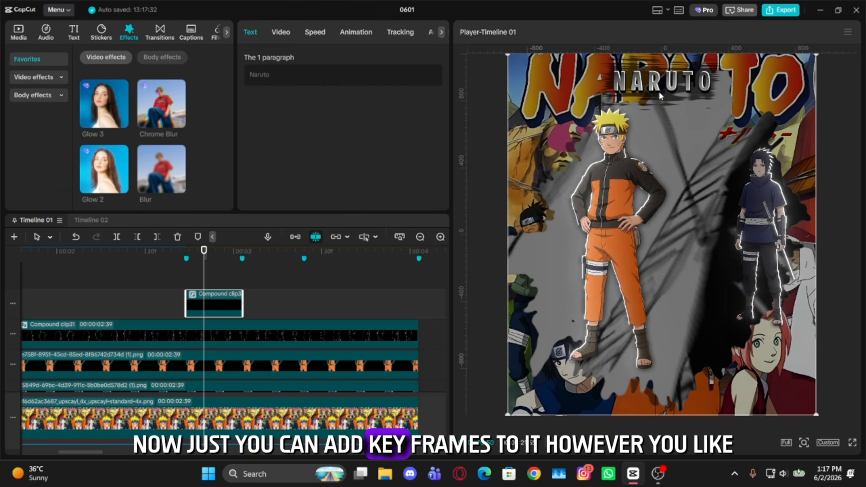
- Add position keyframes at the start and end of the Naruto text clip, with the text moved off the top at Y 375
left_click(281, 35)
left_click(441, 159)
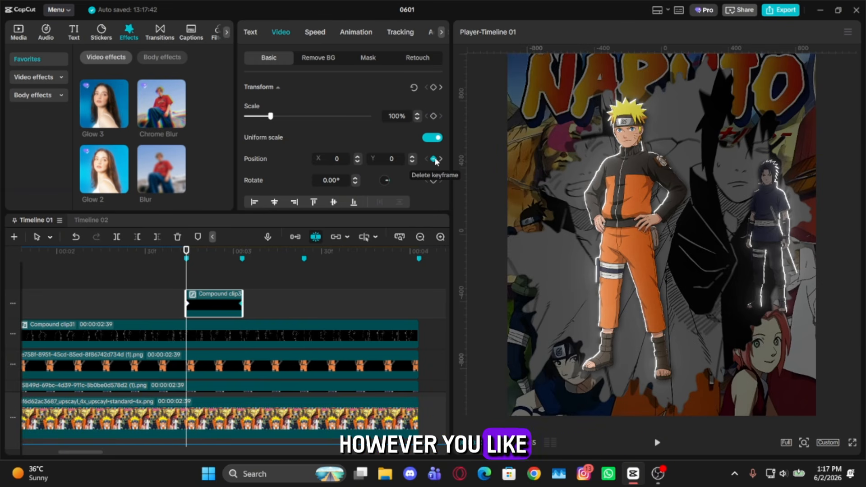
left_click(427, 158)
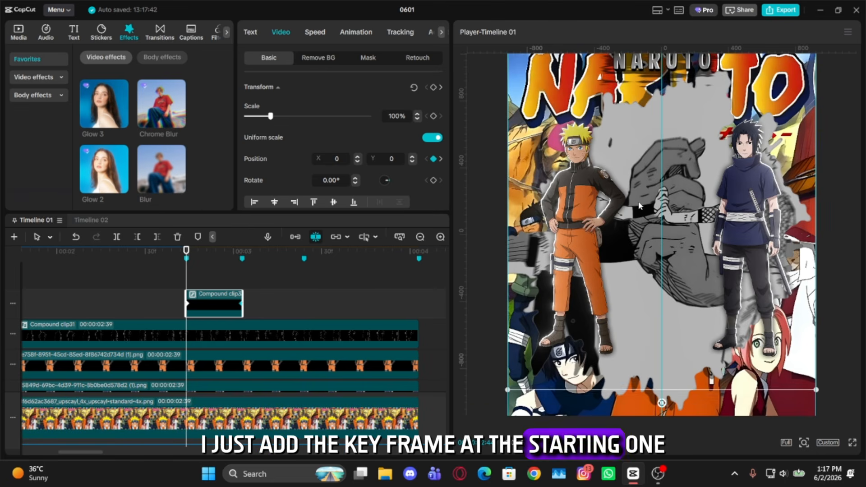
left_click_drag(638, 169, 638, 164)
left_click(440, 158)
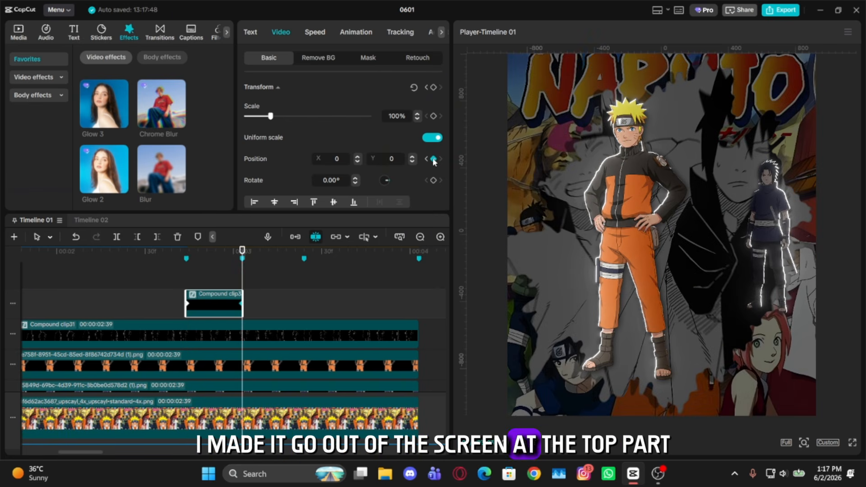
- Add a position keyframe a few frames before the Naruto text clip's end with Y back at 0
key("Left")
key("Left")
key("Left")
key("Left")
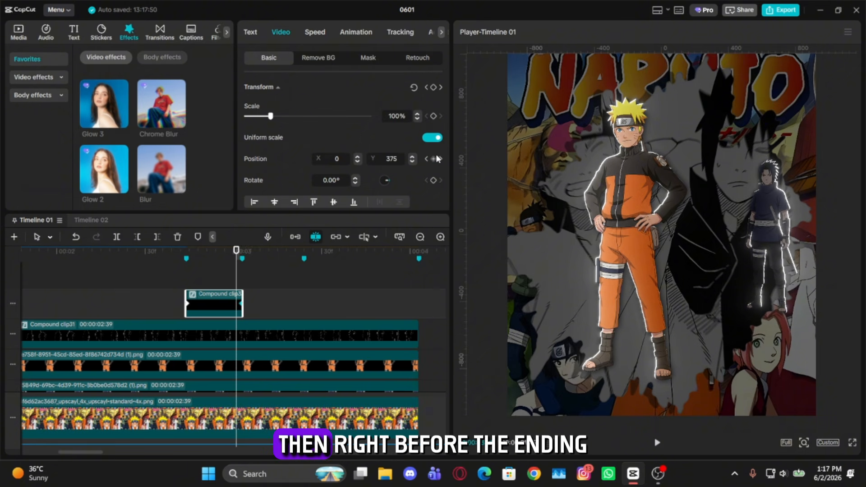
key("Right")
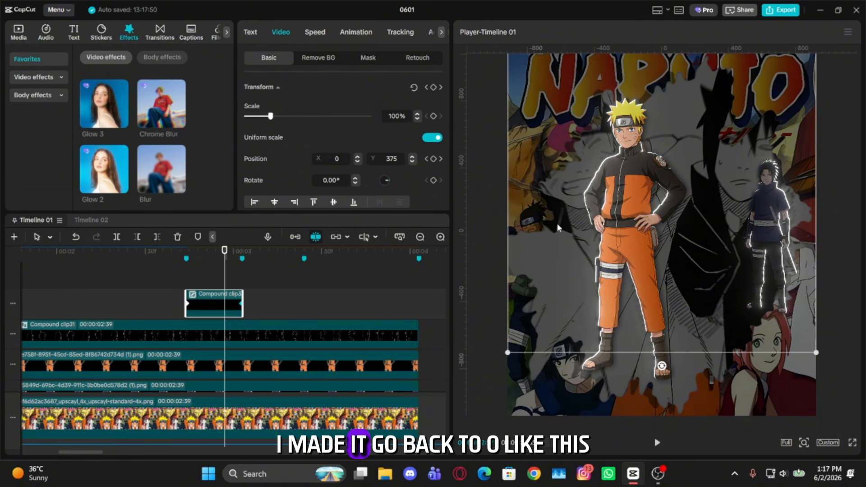
left_click_drag(631, 195, 636, 255)
- Smooth the Naruto clip's vertical motion by stretching both curve handles of the middle keyframe outward in the keyframe graph
scroll(218, 314, "up", 2)
scroll(217, 318, "up", 1)
key("alt+k")
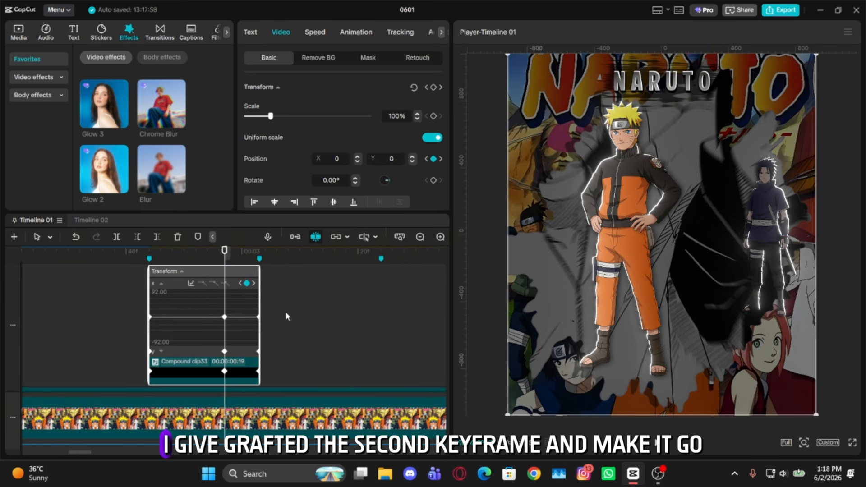
scroll(286, 313, "up", 1)
scroll(225, 307, "down", 2)
left_click(220, 295)
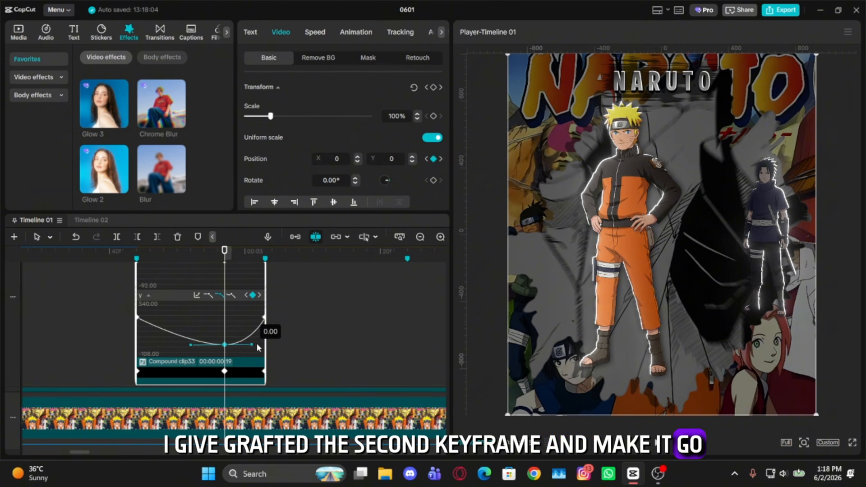
left_click_drag(262, 350, 263, 349)
left_click_drag(191, 343, 137, 343)
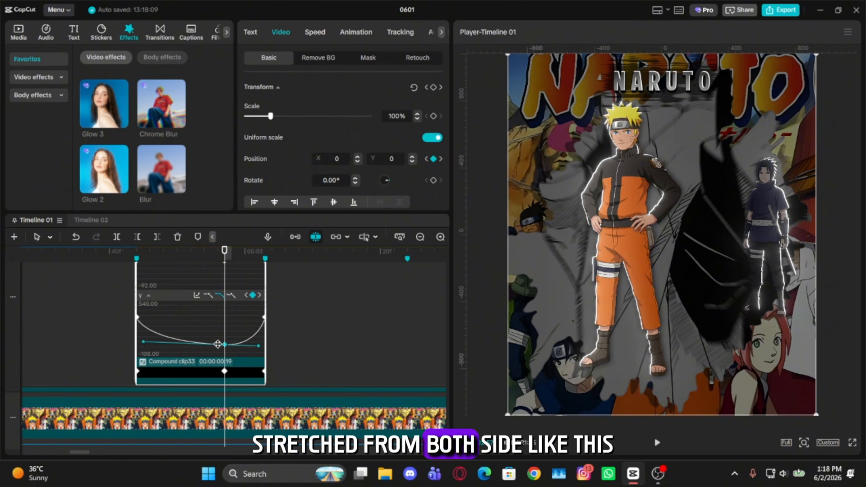
left_click_drag(258, 346, 274, 352)
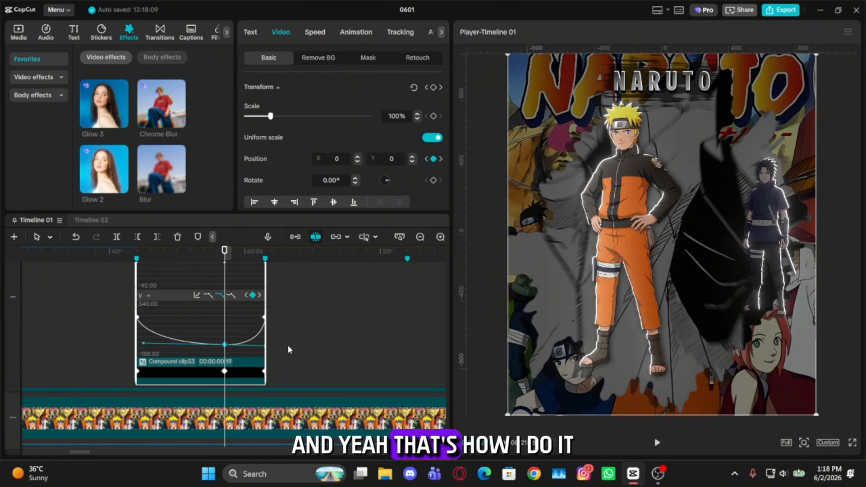
key("alt+k")
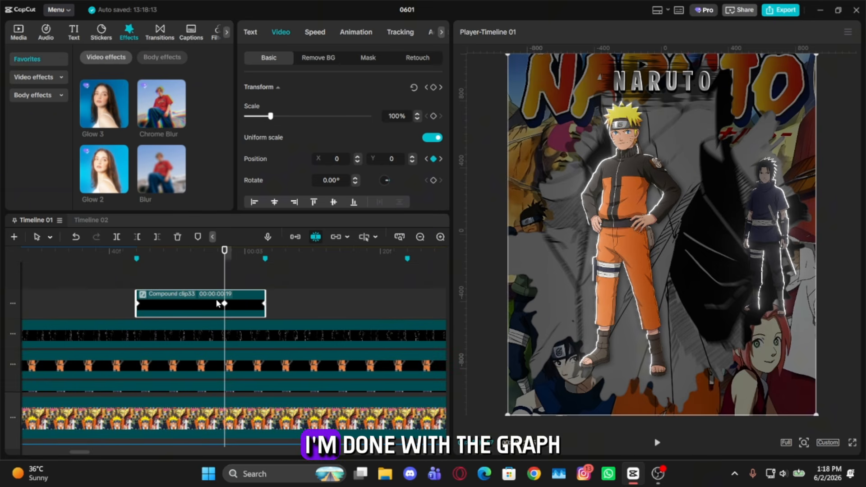
- Paste a copy of the Naruto text compound clip directly after the original, starting at the next marker
left_click(268, 251)
key("ctrl+v")
scroll(331, 264, "right", 3)
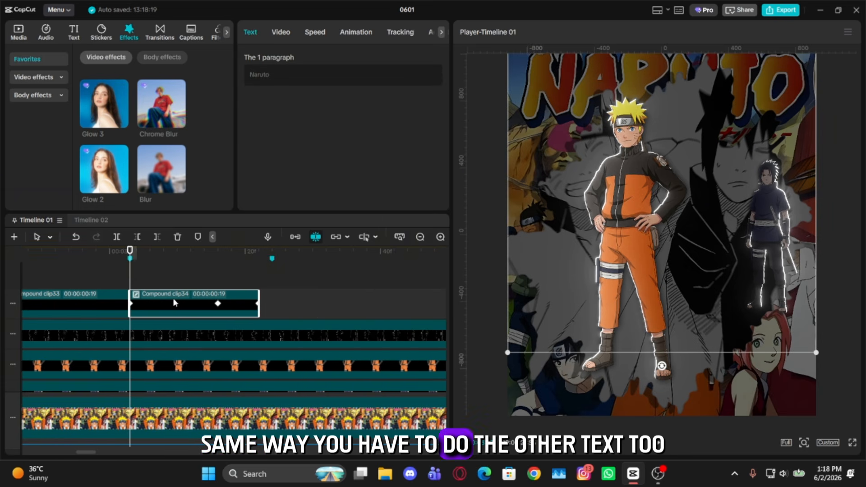
- Change the text in the copy's nested shading compound clip to Sasuke
double_click(175, 303)
left_click(201, 322)
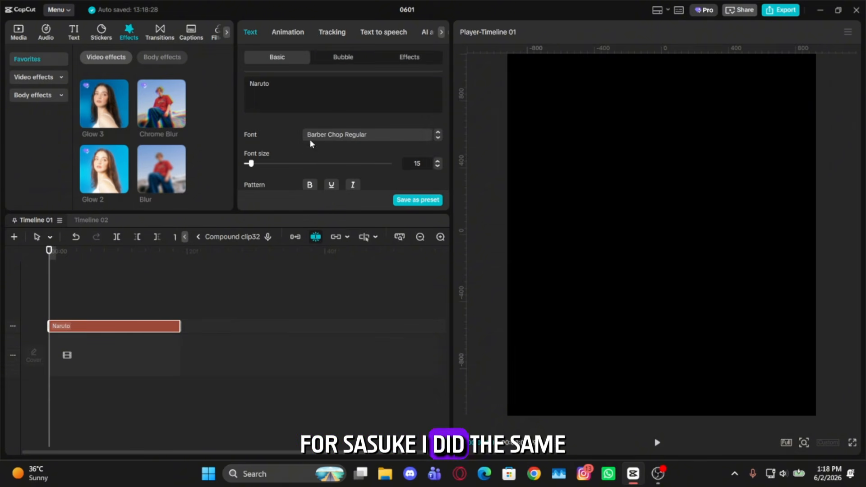
triple_click(326, 93)
type("Sasuke")
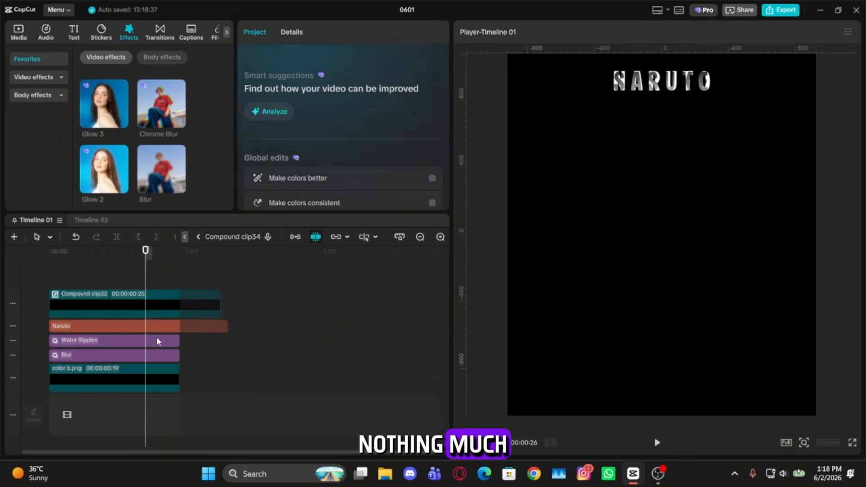
- Extend the copy's Water Ripples, Blur and black layers to 25 frames and change its main text to sasuke
left_click(156, 337, "shift")
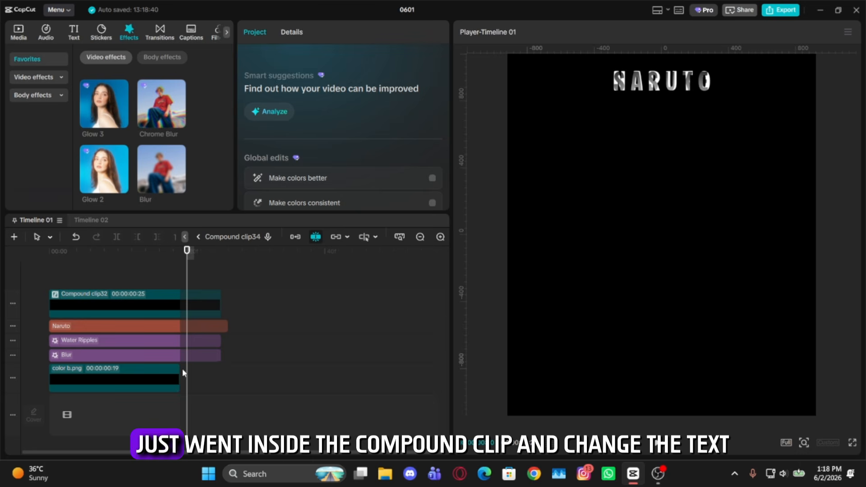
left_click(182, 369)
left_click(189, 326)
triple_click(341, 95)
type("sa")
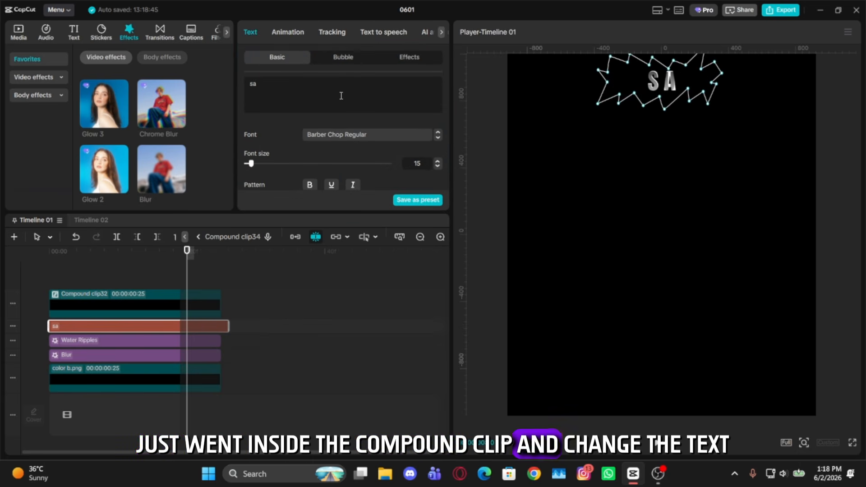
type("syk")
key("BackSpace")
key("BackSpace")
type("uke")
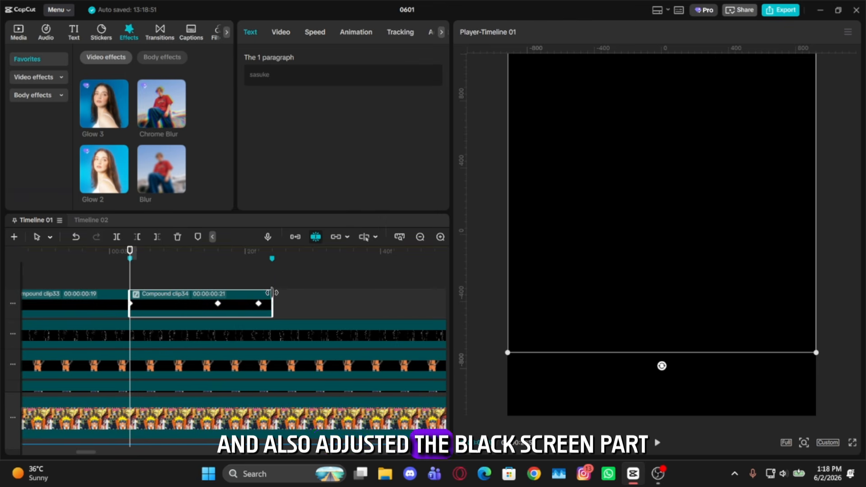
- Move the Sasuke clip's last two keyframes toward its new end and stretch the middle keyframe's vertical-position curve handles outward
left_click_drag(258, 303, 271, 305)
left_click_drag(217, 303, 230, 306)
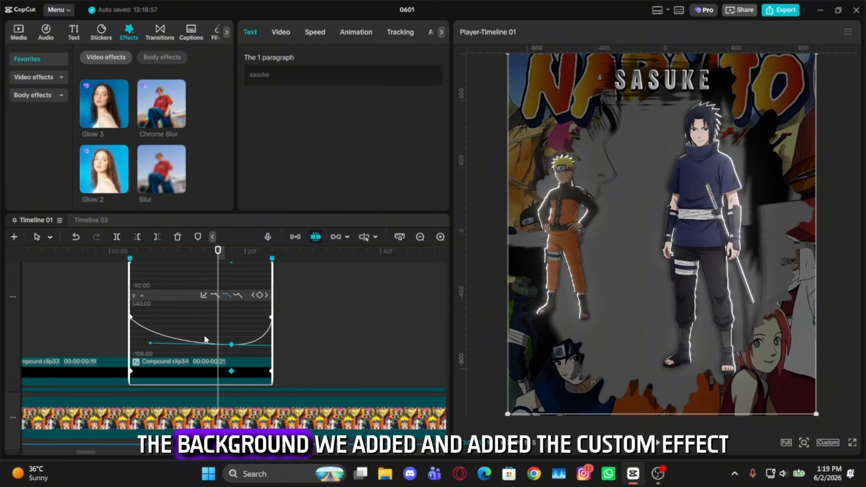
left_click(266, 295)
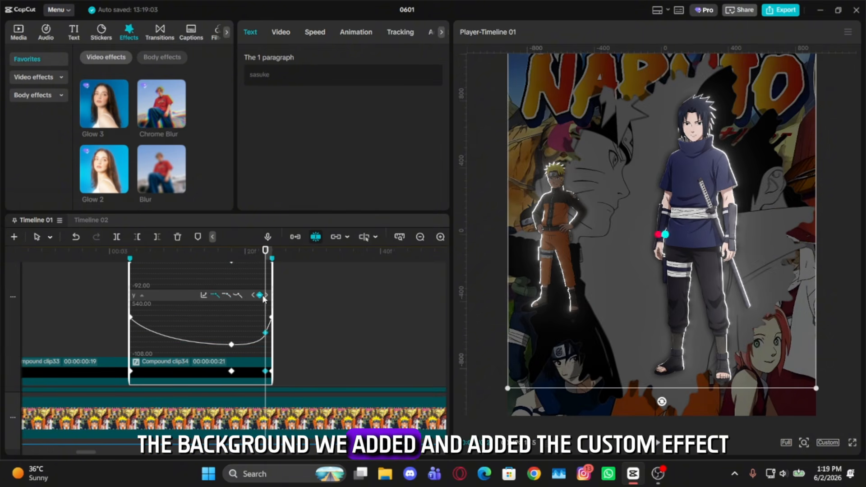
left_click_drag(265, 346, 270, 322)
left_click_drag(150, 344, 137, 346)
key("alt+k")
scroll(242, 320, "down", 4)
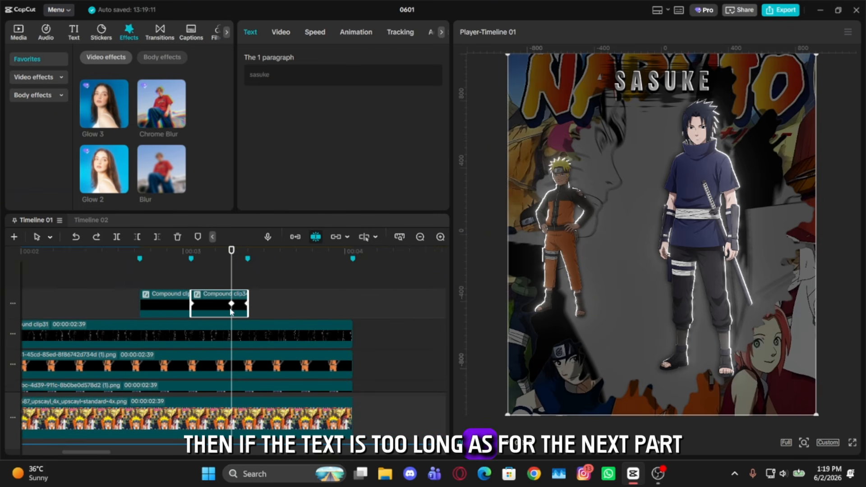
- Change the third name clip's text to Naruto Duo and widen the black layer's zigzag mask around it
left_click(248, 279)
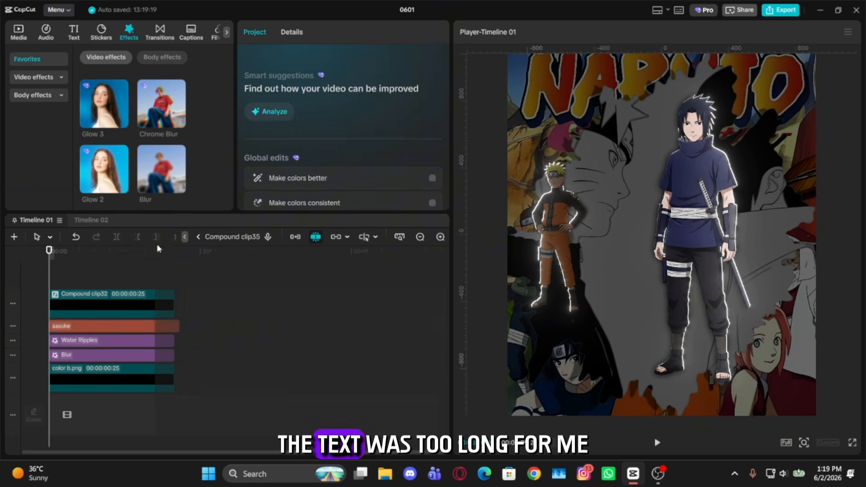
left_click(113, 324)
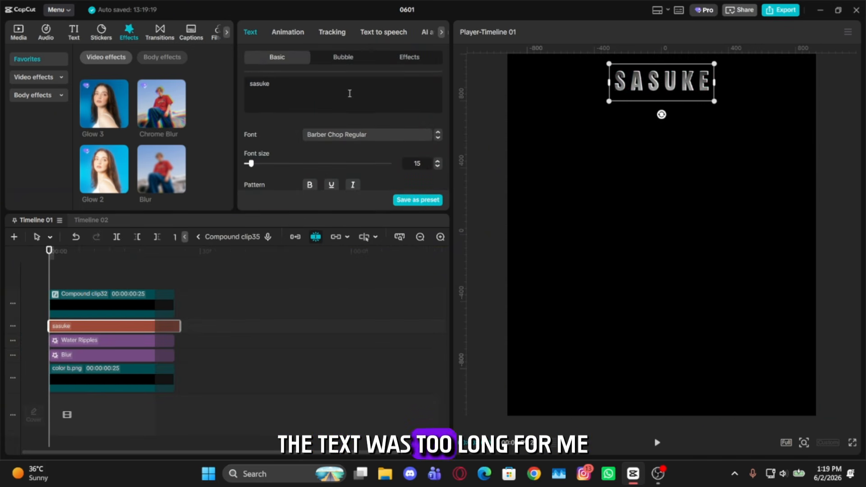
triple_click(349, 92)
type("Naruto Duo")
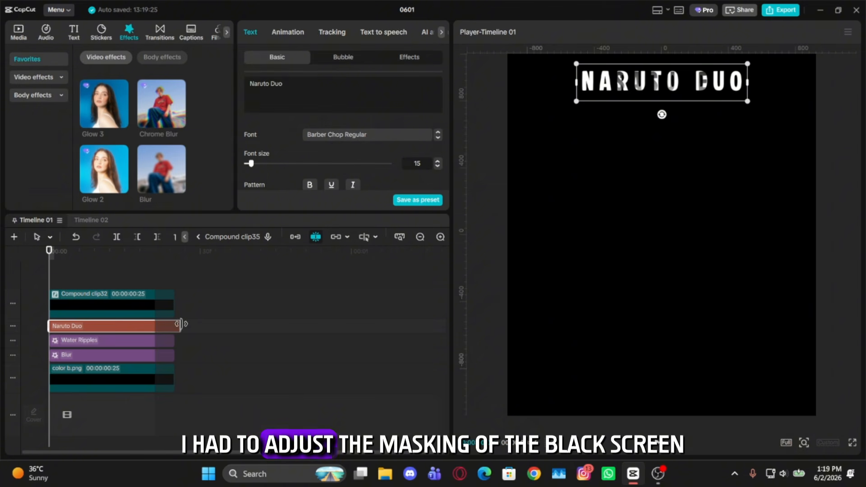
left_click_drag(721, 73, 730, 67)
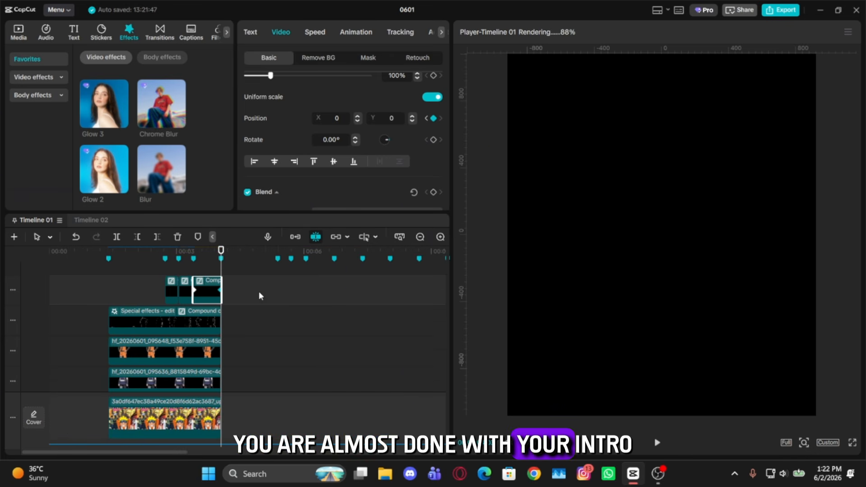
- Play the intro from before its first clip to review the cutouts and name texts
left_click(98, 295)
key("space")
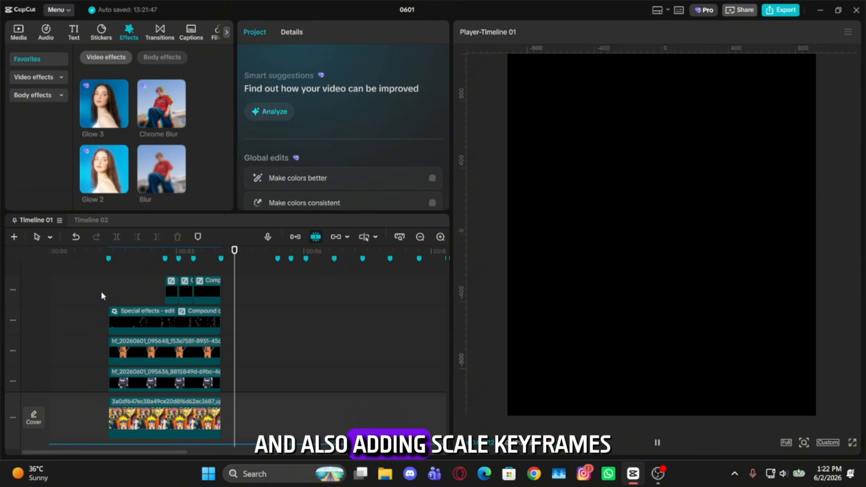
left_click(101, 296)
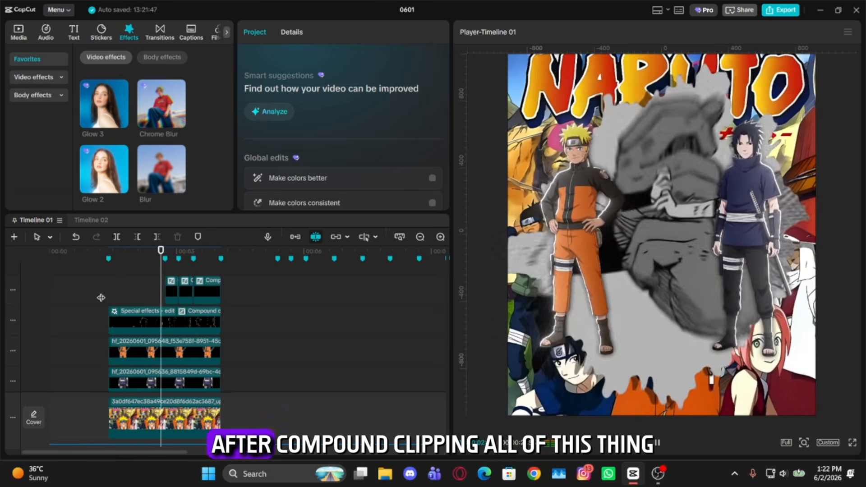
left_click(101, 298)
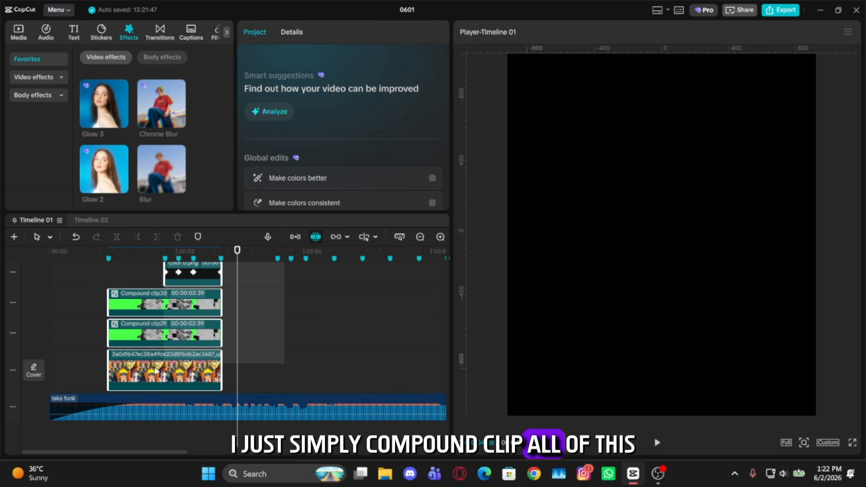
- Combine all the intro's visual layers into one compound clip and place the playhead at its end
left_click_drag(155, 370, 94, 364)
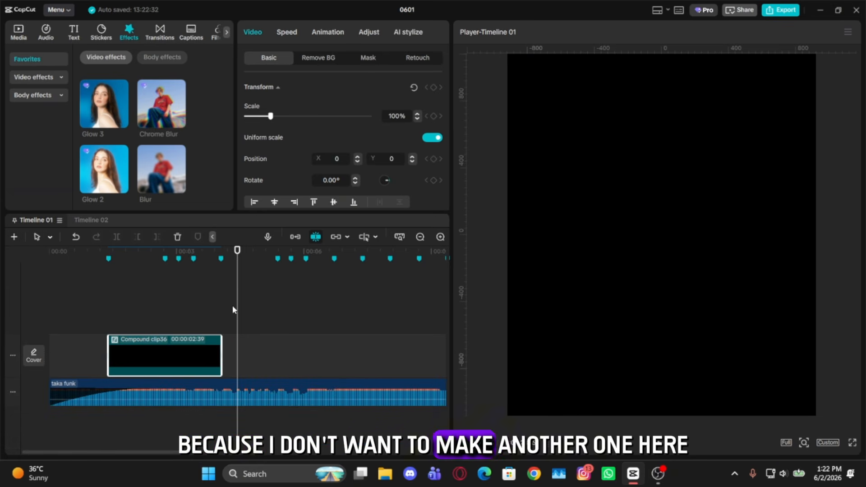
key("Up")
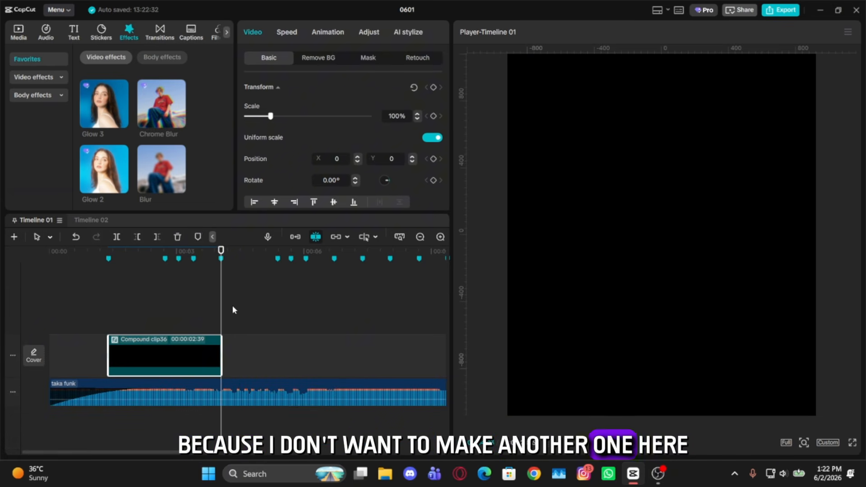
- Paste a copy of the intro compound clip at the playhead and place the white color 0.1.jpg image above, beyond both clips
key("ctrl+v")
left_click(20, 33)
scroll(135, 143, "up", 8)
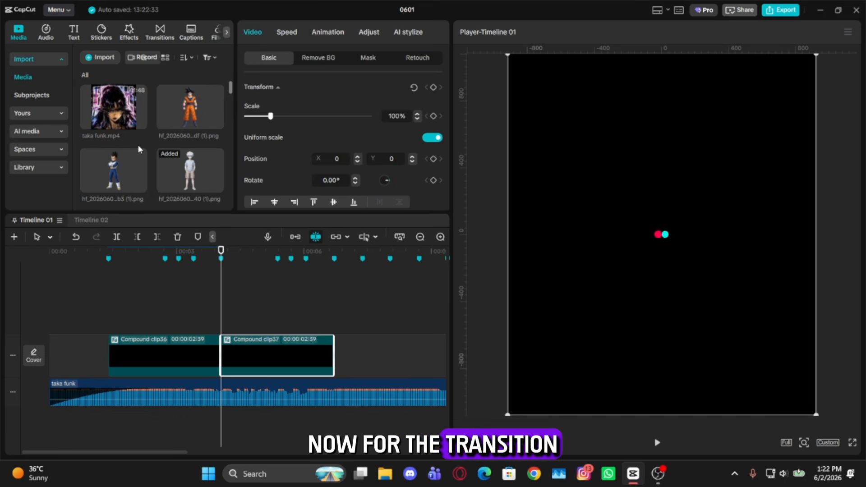
scroll(151, 153, "down", 8)
scroll(151, 180, "up", 3)
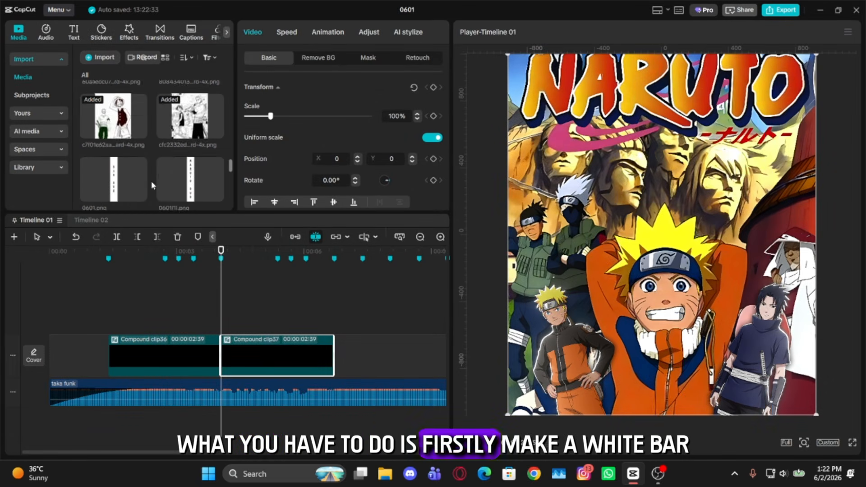
left_click_drag(113, 117, 371, 318)
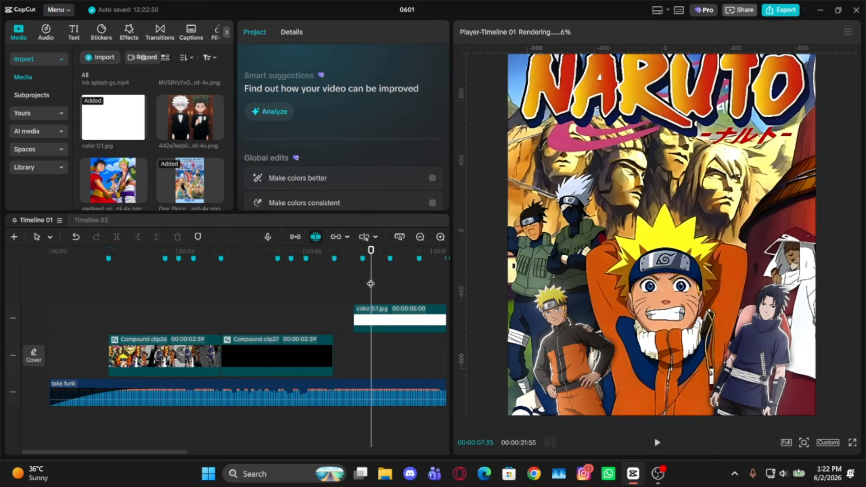
- Give the white image a Filmstrip mask, rotated into a centered vertical bar with soft edges
left_click(368, 58)
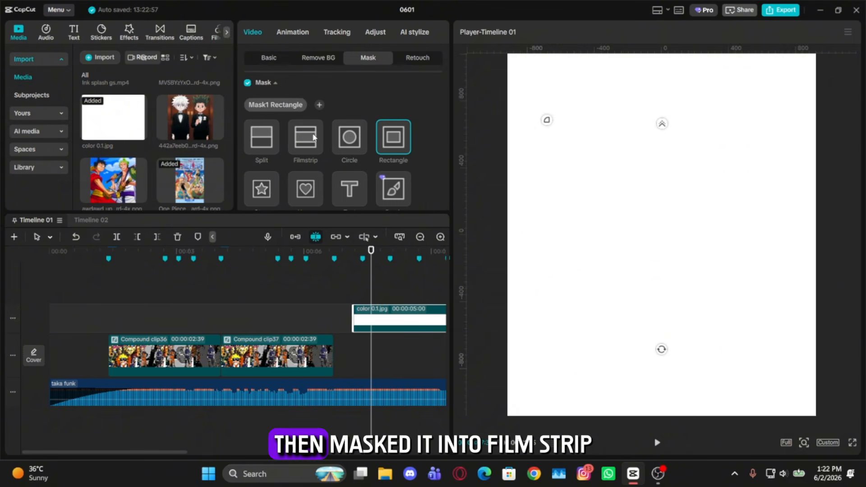
left_click(305, 137)
left_click_drag(655, 353, 725, 251)
mouse_move(612, 238)
left_mouse_down()
mouse_move(602, 237)
mouse_move(611, 237)
left_mouse_up()
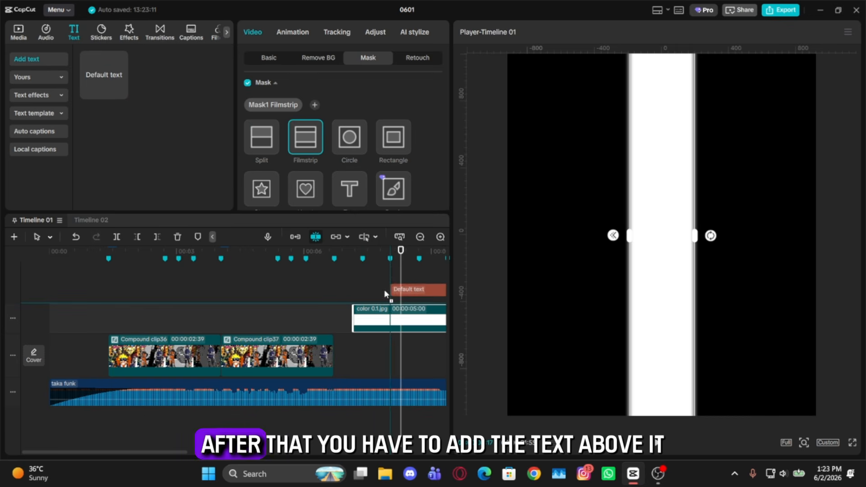
- Add a default text clip above the white bar, aligned with its start, and color the text black
left_click_drag(384, 294, 353, 298)
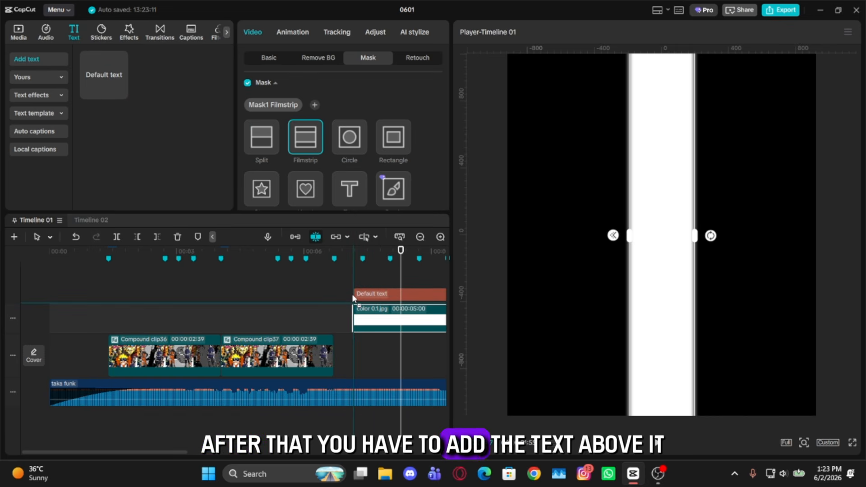
left_click(373, 291)
scroll(331, 118, "down", 4)
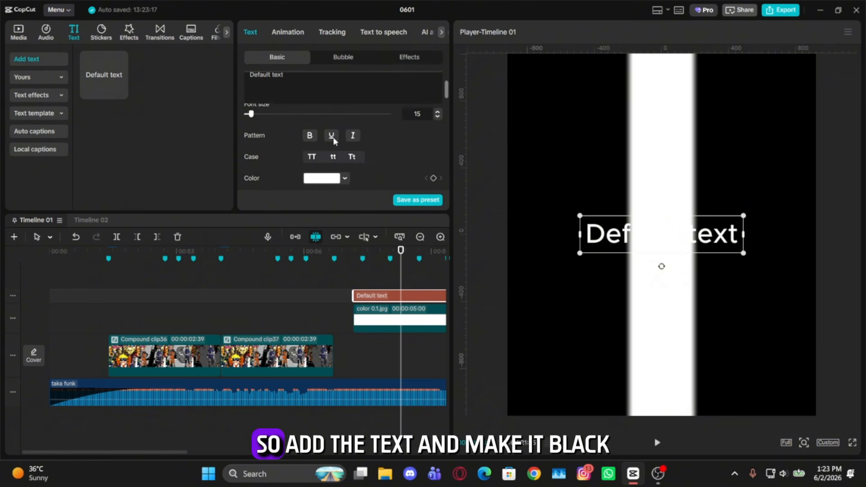
left_click(326, 135)
left_click(278, 212)
scroll(364, 138, "up", 4)
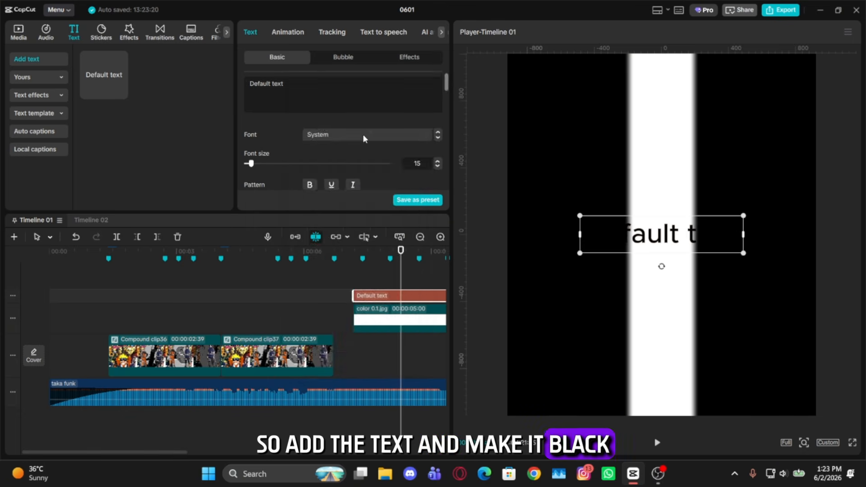
- Change the text's font to a bold, condensed all-caps typeface
left_click(364, 136)
left_click(346, 141)
scroll(344, 137, "down", 3)
scroll(343, 137, "down", 2)
scroll(334, 113, "up", 2)
- Replace the text with NARUTO DUO stacked one letter per line, leaving a blank line between the two words
triple_click(331, 71)
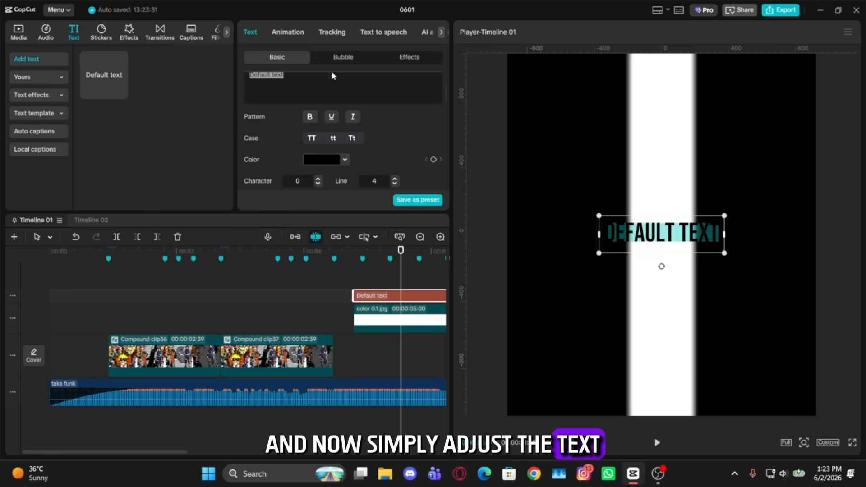
type("N")
key("Return")
type("A")
key("Return")
type("R")
key("Return")
type("u")
key("Return")
type("T")
key("Return")
type("o")
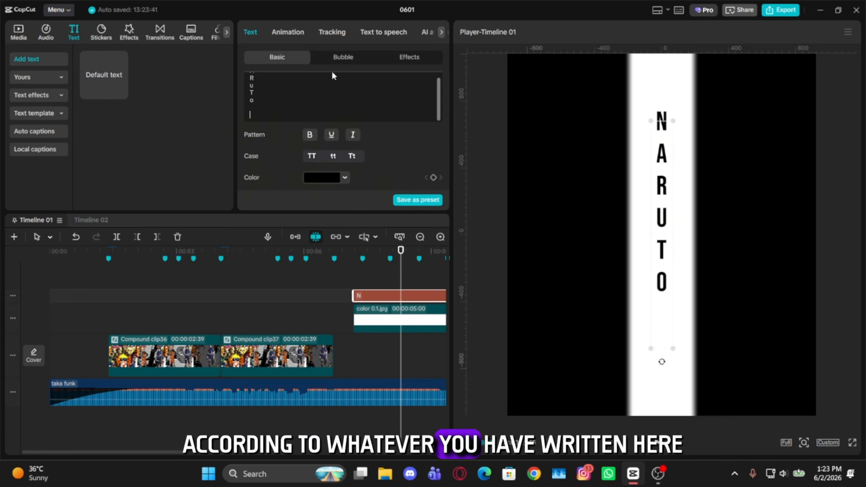
key("Return")
key("Return")
type("Du")
key("BackSpace")
key("Return")
type("u")
key("Return")
type("o")
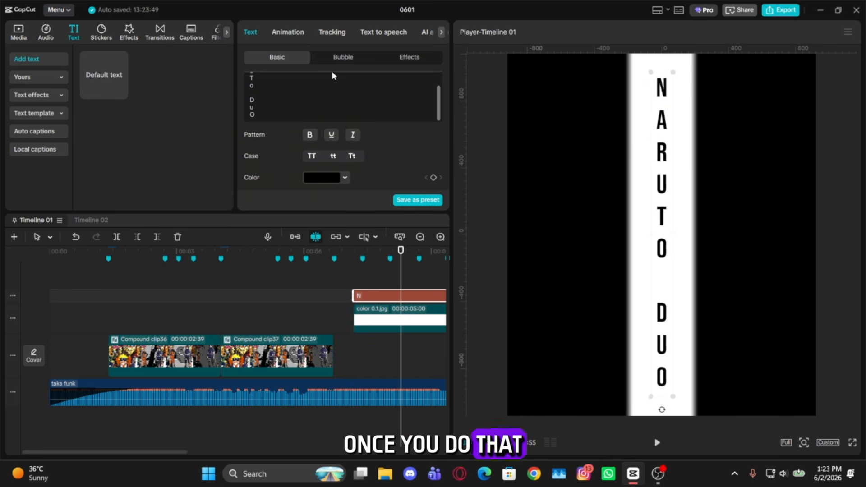
- Export the frame showing the white bar with its vertical text as a still image
left_click(374, 276)
left_click(848, 33)
left_click(796, 81)
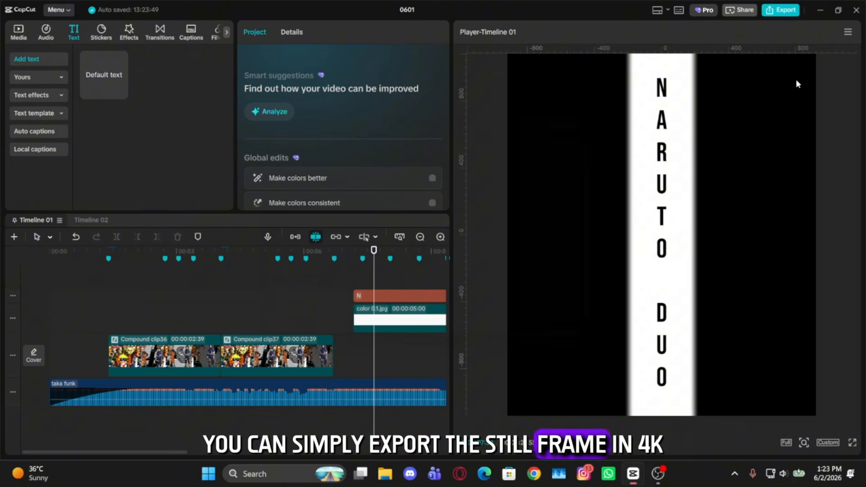
left_click(539, 334)
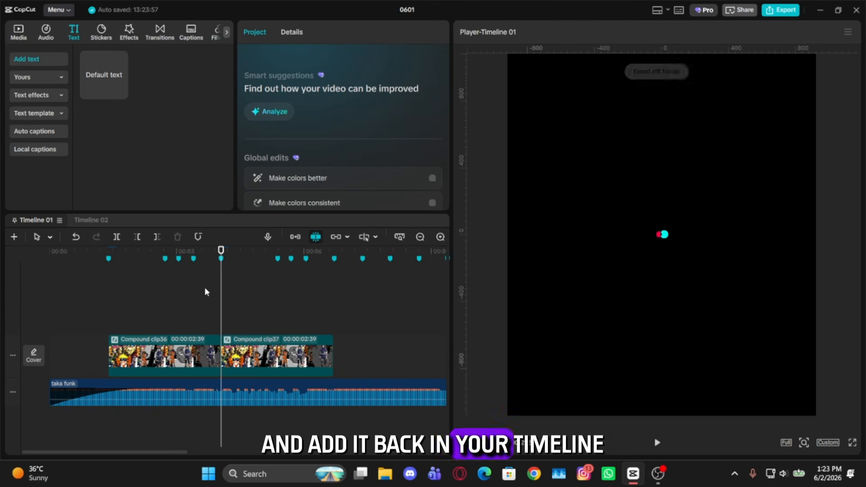
- Place the exported 0601(3).png bar image on a track above the two compound clips, spanning the cut between them
left_click(12, 29)
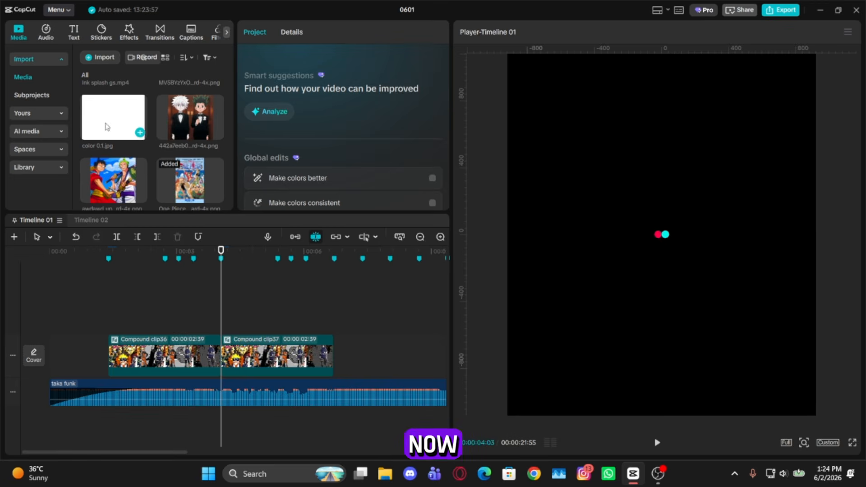
scroll(108, 128, "down", 10)
left_click_drag(164, 286, 172, 308)
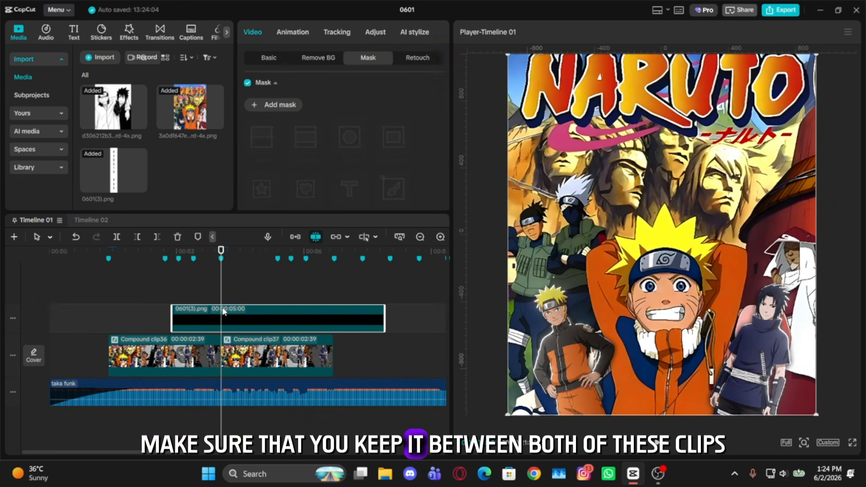
- Trim the bar image to start shortly before the cut and end shortly after it, 00:00:01:11 long
scroll(213, 295, "up", 2)
left_click(194, 281)
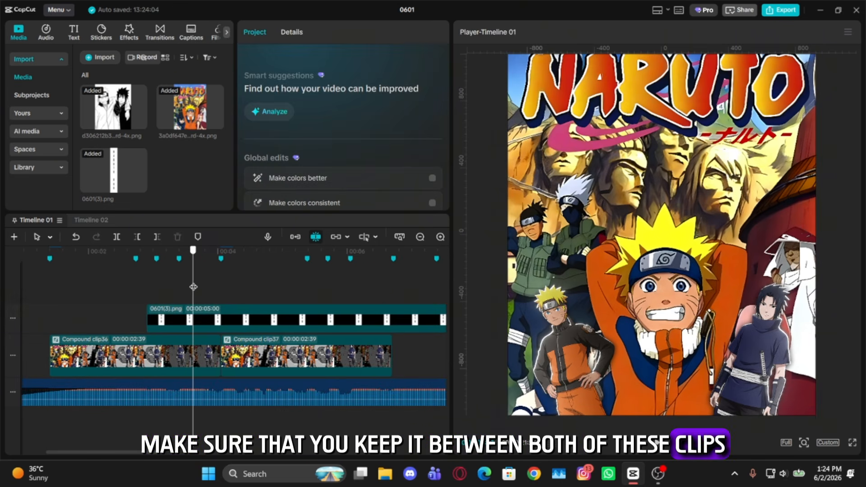
left_click(213, 317)
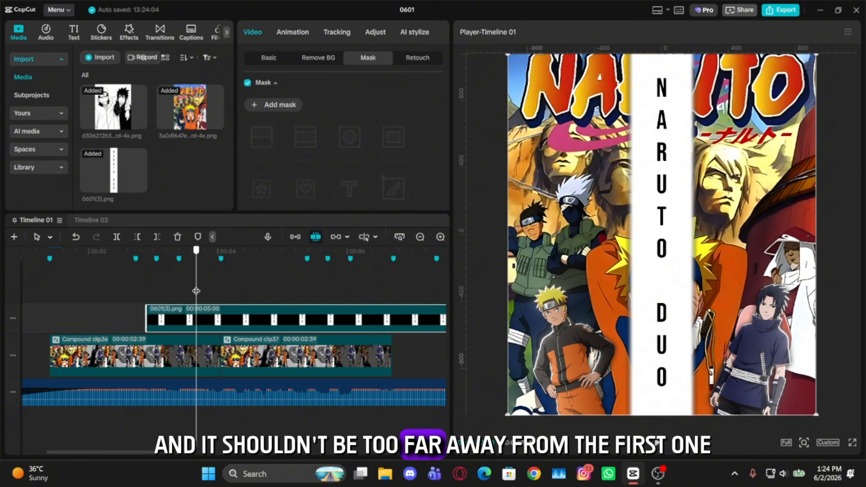
key("q")
left_click(271, 279)
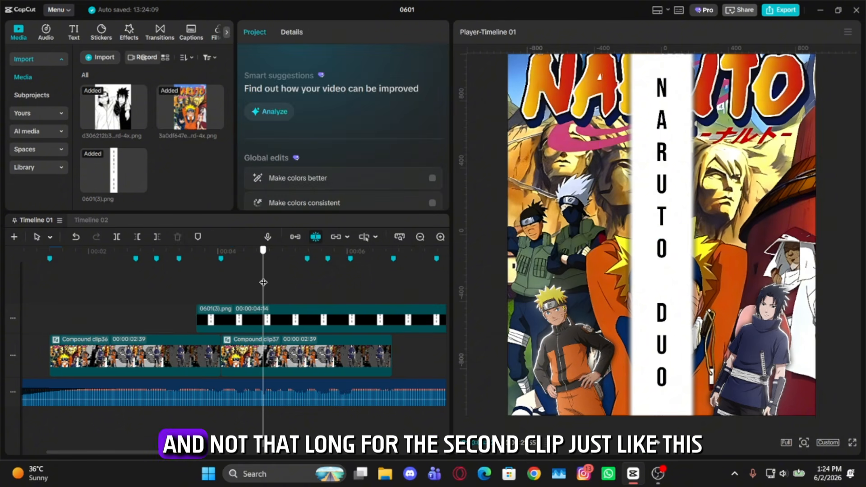
left_click(282, 310)
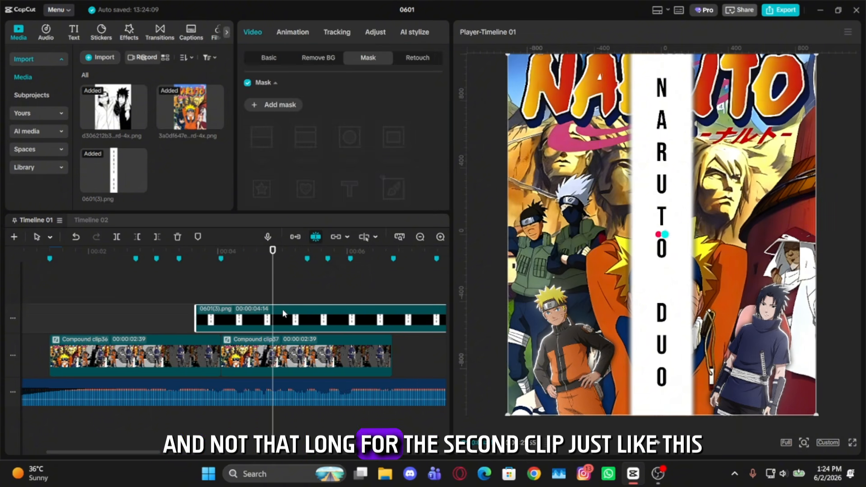
key("w")
- Add a position keyframe at the bar image's start and move the bar off-screen to the right, at X 1163
scroll(294, 282, "up", 2)
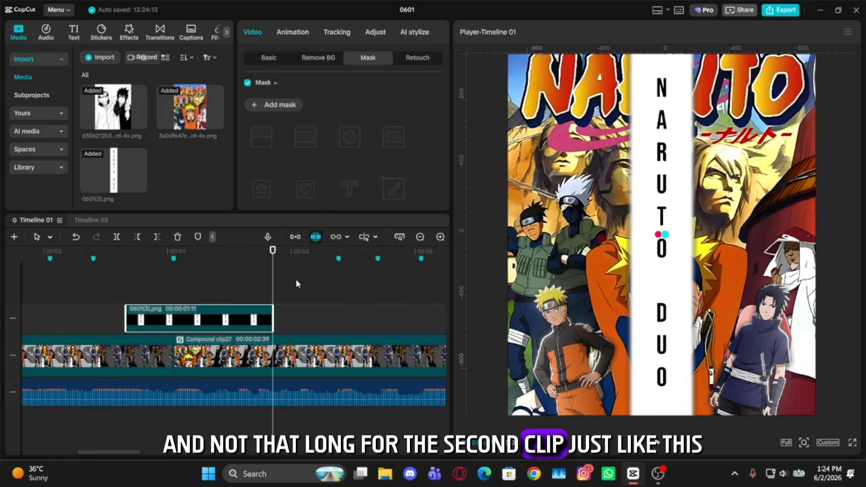
left_click(184, 278)
key("Up")
left_click(192, 309)
key("Up")
left_click(270, 58)
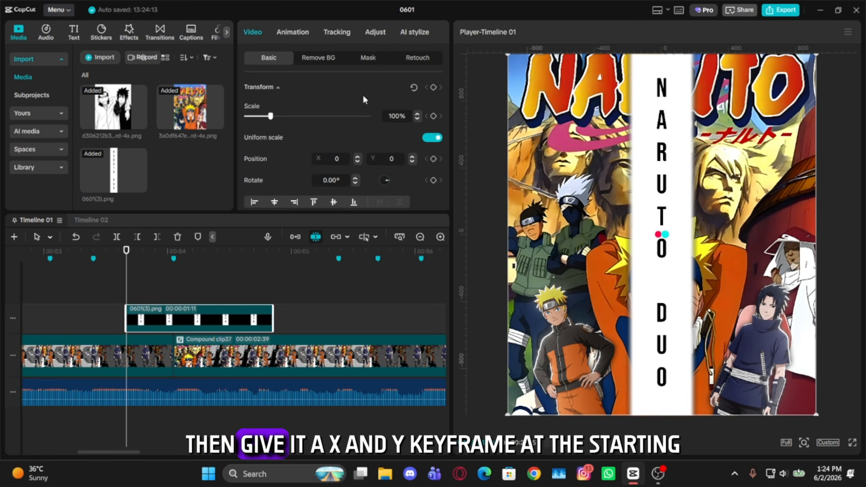
left_click(433, 159)
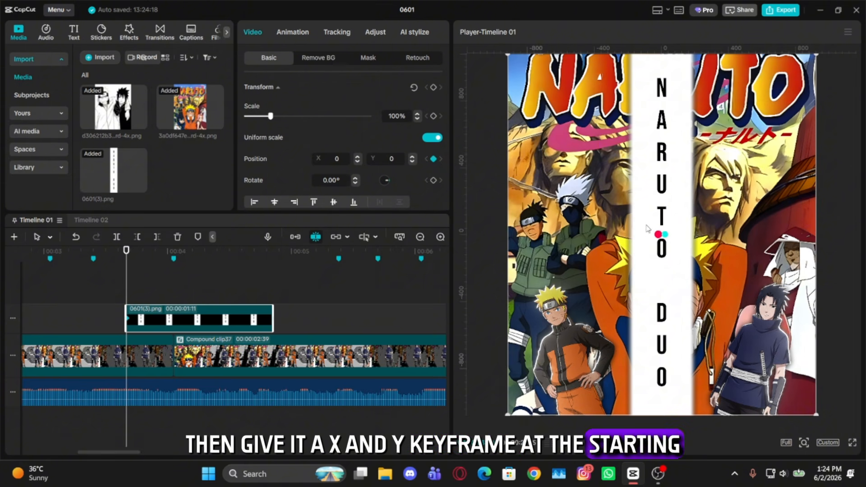
left_click_drag(630, 228, 663, 229)
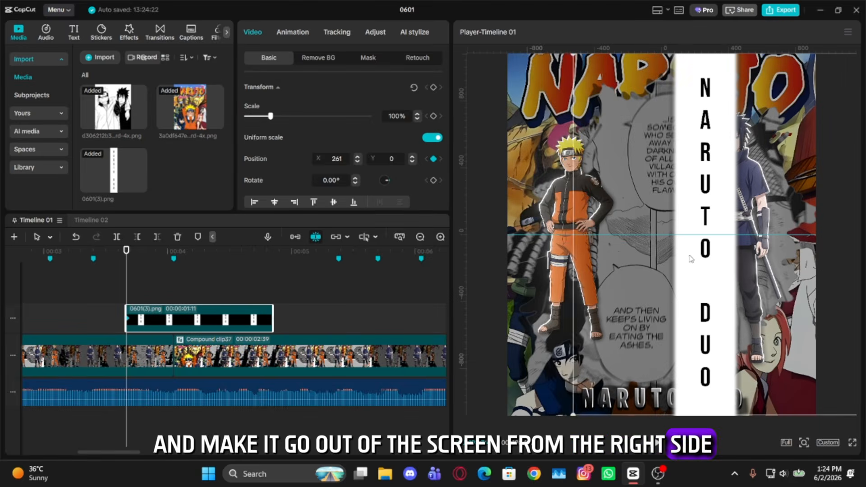
left_click_drag(811, 258, 822, 251)
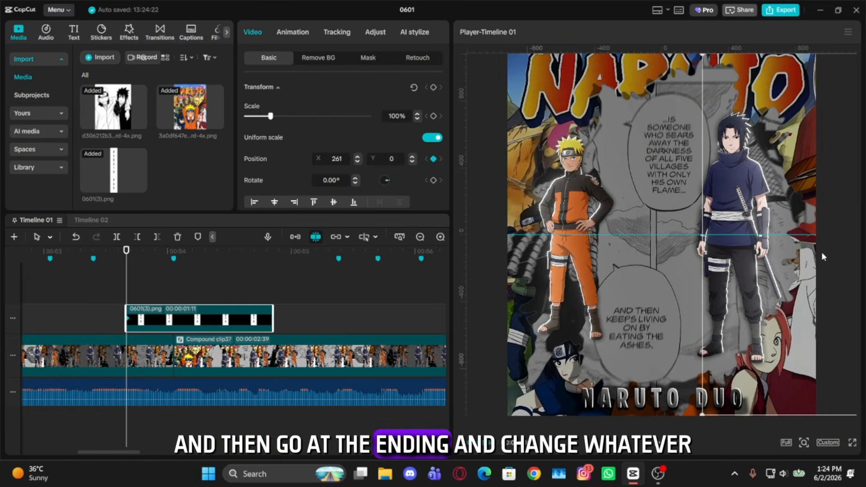
- Add a position keyframe at the bar image's end and set its X position to -1163
key("Down")
key("Down")
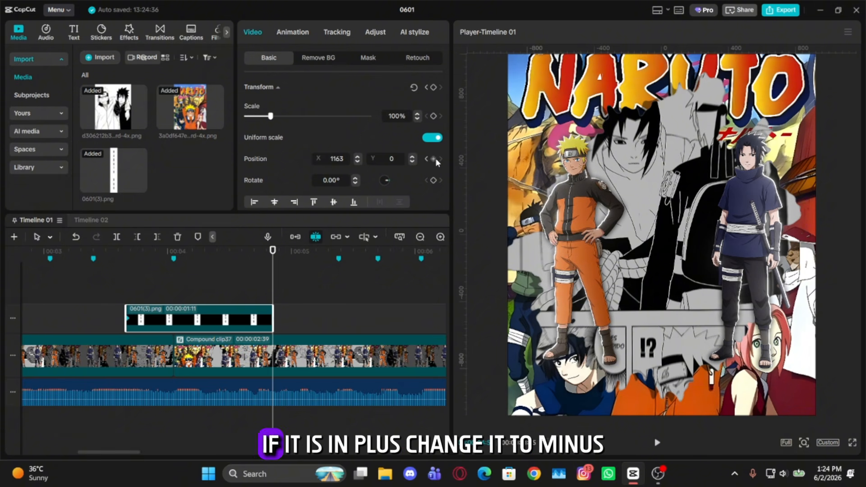
left_click(338, 158)
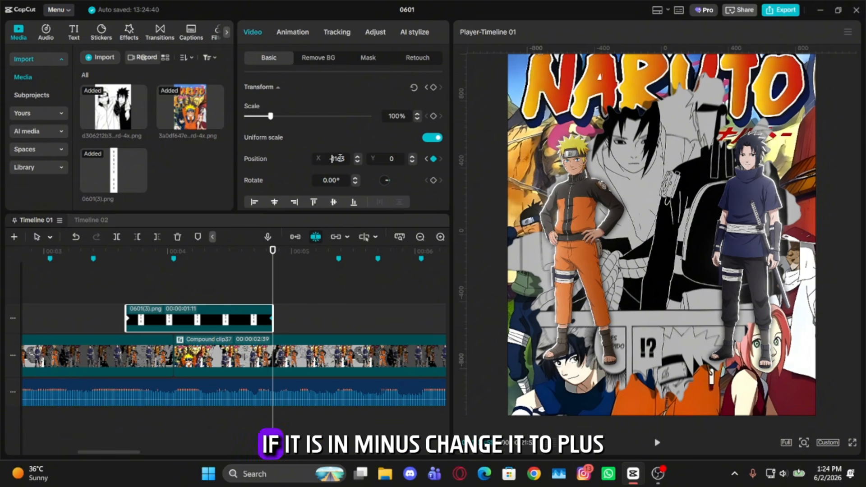
- Open the bar image's keyframe graph and apply easing curves to the first and last horizontal-position keyframes
key("alt+k")
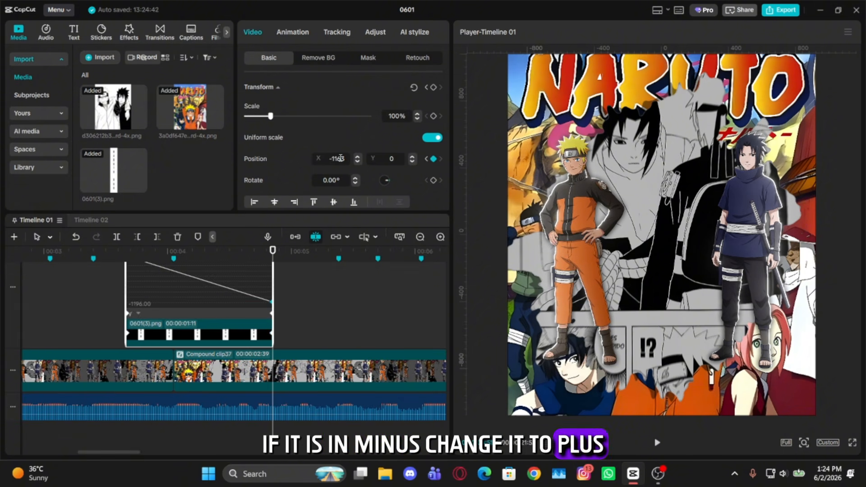
scroll(297, 305, "up", 2)
scroll(300, 311, "left", 3)
scroll(300, 322, "up", 1)
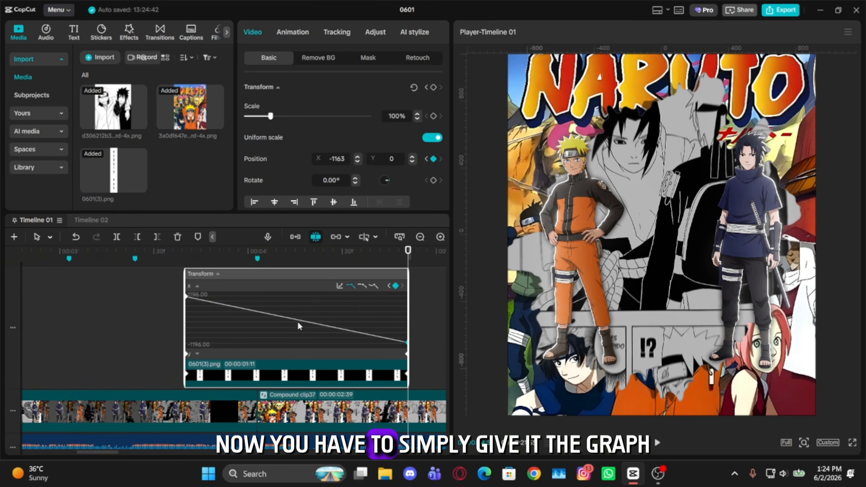
left_click(362, 286)
scroll(336, 304, "down", 1)
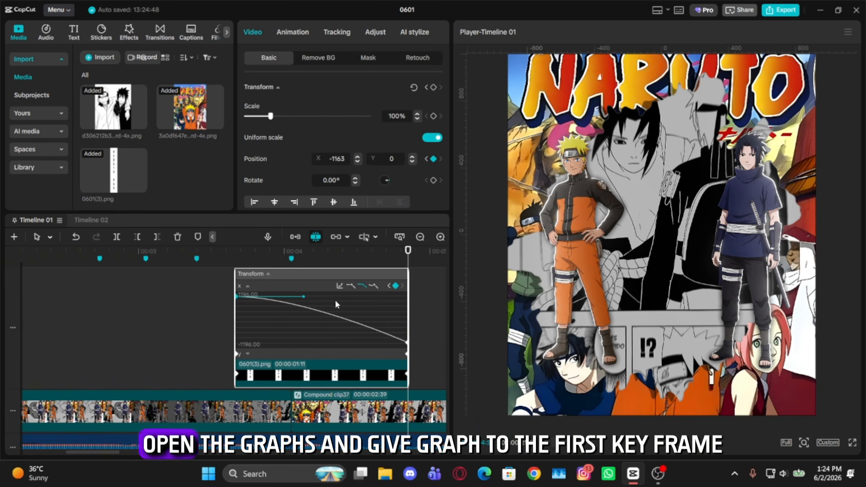
left_click(333, 285)
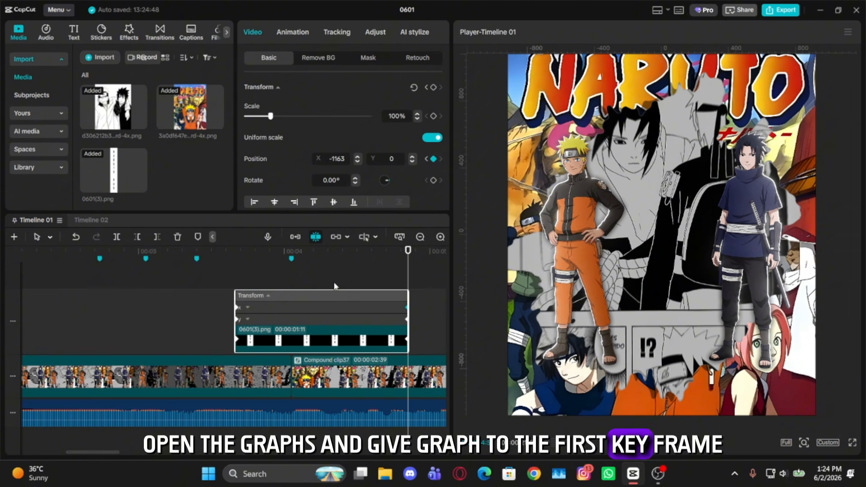
left_click(359, 306)
scroll(361, 293, "up", 1)
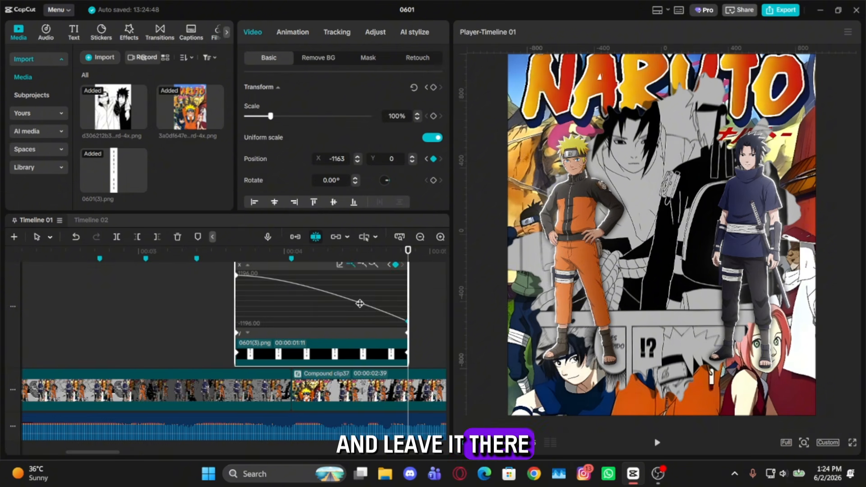
left_click(362, 265)
- Check the bar at the cut, stretch the last horizontal-position keyframe's curve handle toward the clip start, and close the graph
left_click(292, 253)
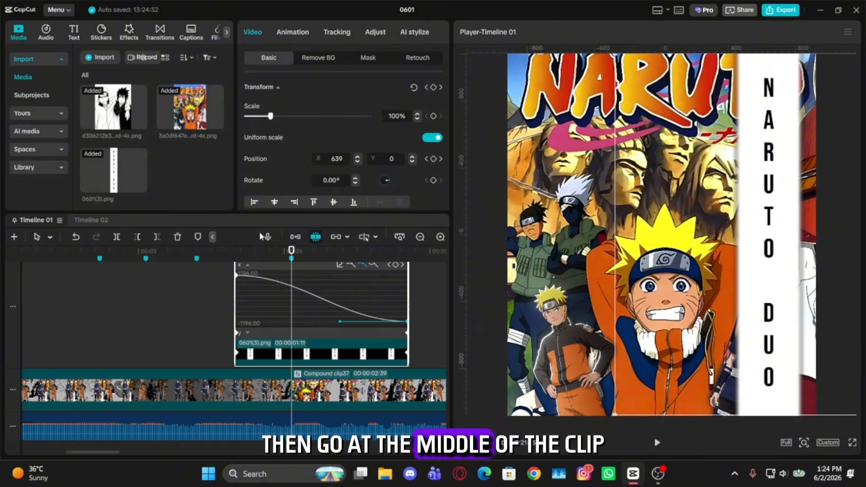
left_click_drag(338, 321, 245, 318)
key("alt+k")
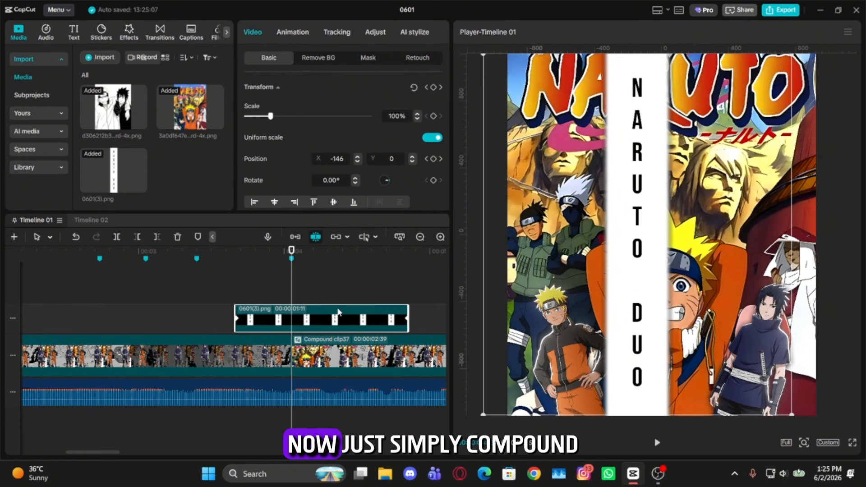
- Convert the animated white bar image into a compound clip and enable motion blur on it with Blur at 29
key("alt+g")
scroll(338, 133, "down", 10)
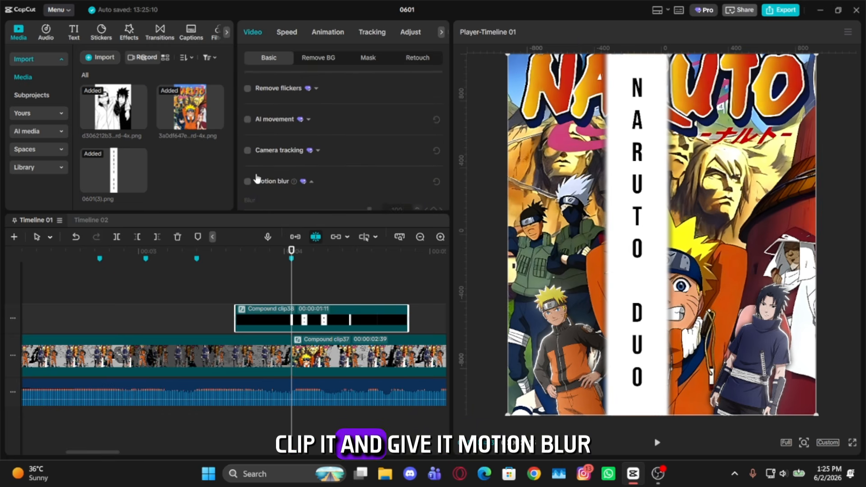
left_click(248, 181)
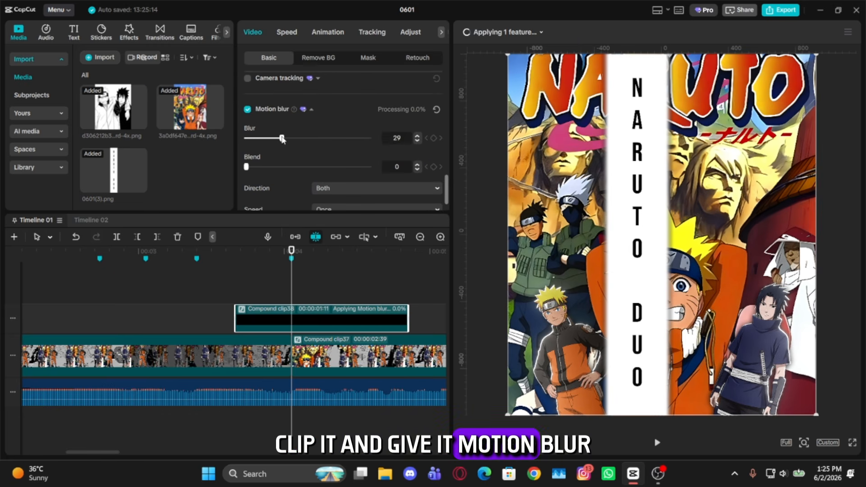
- Add a zoom-out to the first intro clip with scale keyframes of 500% at its start and 100% at the next beat
left_click(420, 238)
left_click(117, 357)
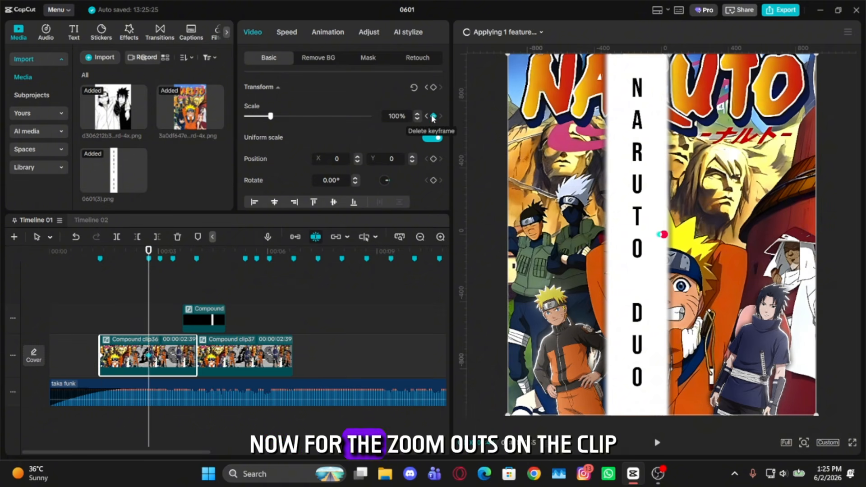
left_click(369, 119)
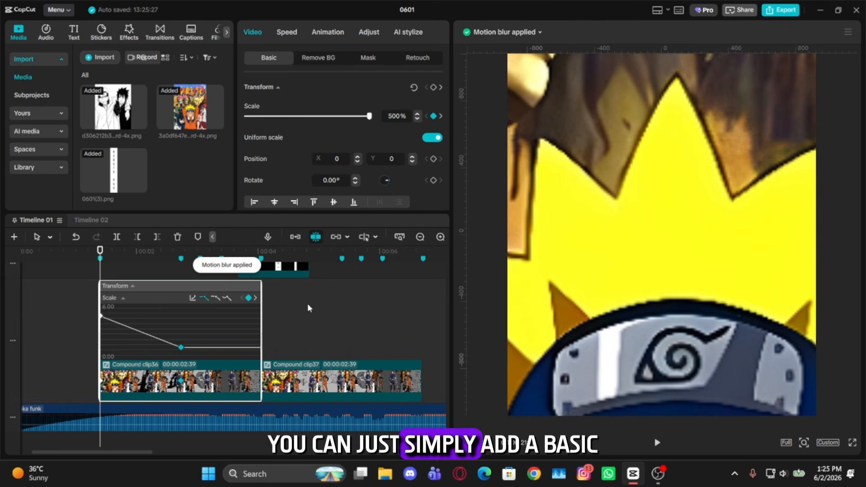
- Ease the first clip's two scale keyframes in the graph, bending the curve so the zoom-out drops fast and settles slowly
left_click(216, 297)
left_click_drag(140, 347, 67, 350)
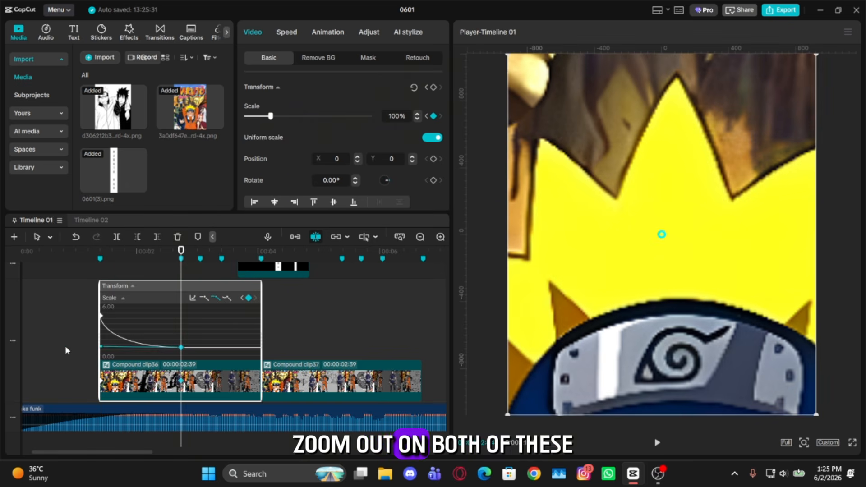
left_click(216, 298)
left_click_drag(135, 316, 107, 335)
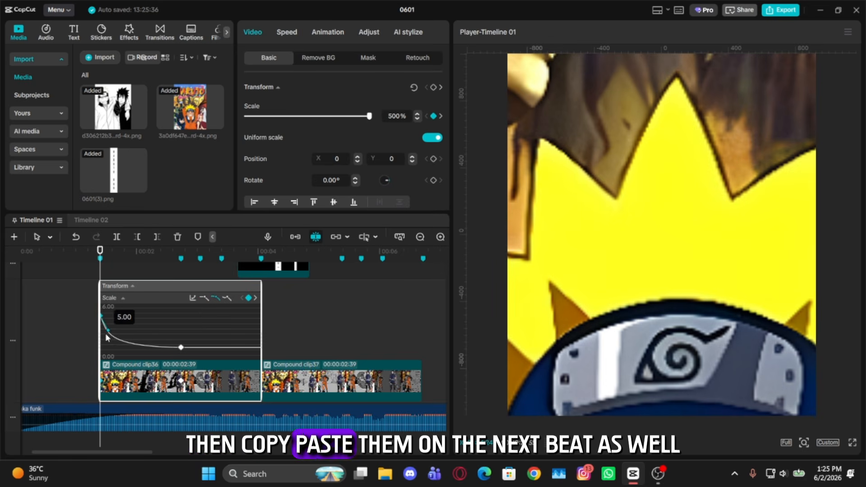
- Copy both eased scale keyframes, close the graph, and paste them at the start of the second intro clip
left_click_drag(75, 297, 235, 359)
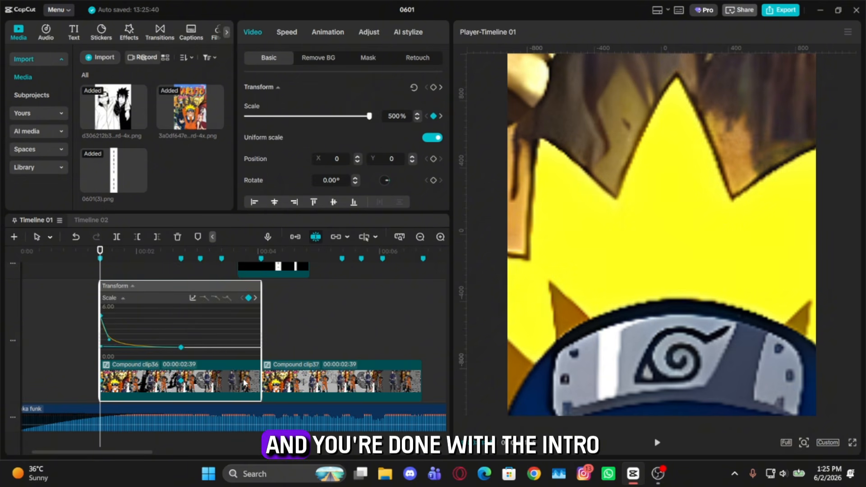
key("alt+k")
key("Down")
left_click(264, 356)
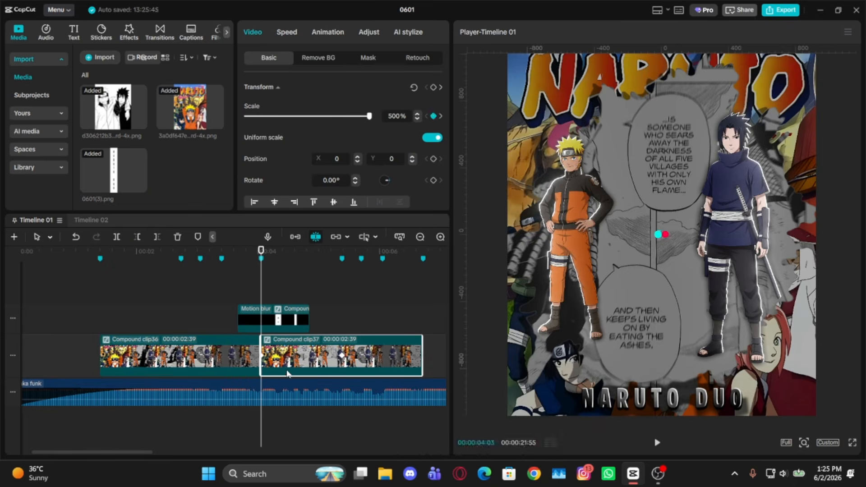
- Add the Wide Angle video effect on a track above all clips, spanning both intro clips
left_click(128, 33)
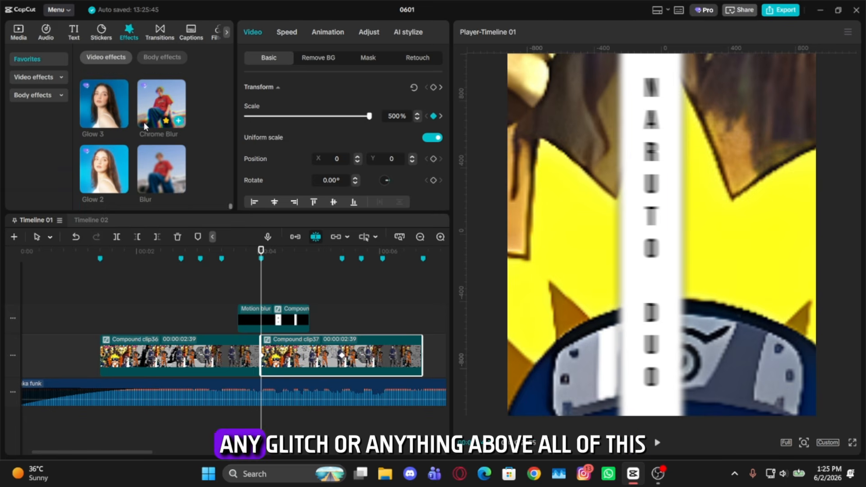
scroll(149, 135, "down", 3)
scroll(158, 173, "down", 2)
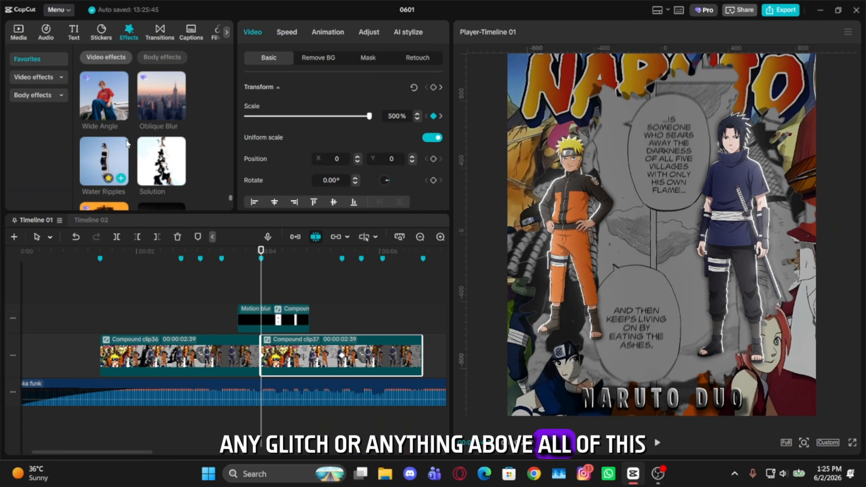
left_click_drag(104, 96, 181, 301)
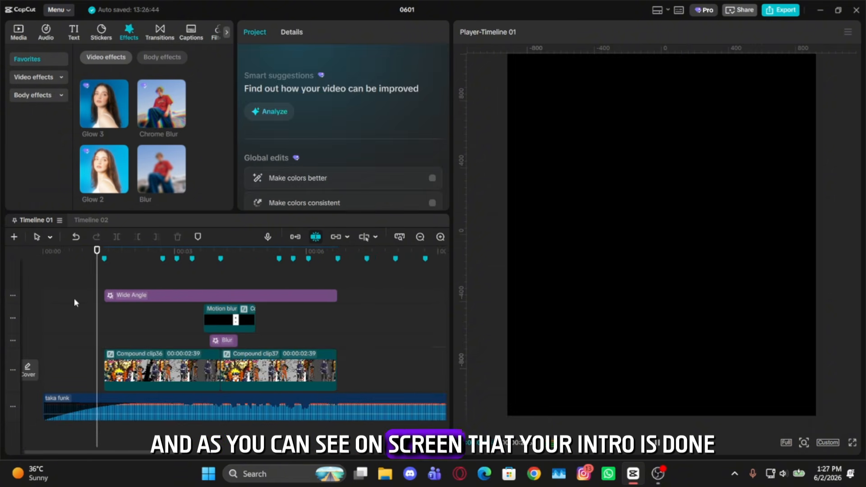
- Play the finished intro from its start several times to review the zoom-outs, bar transition and effects
key("space")
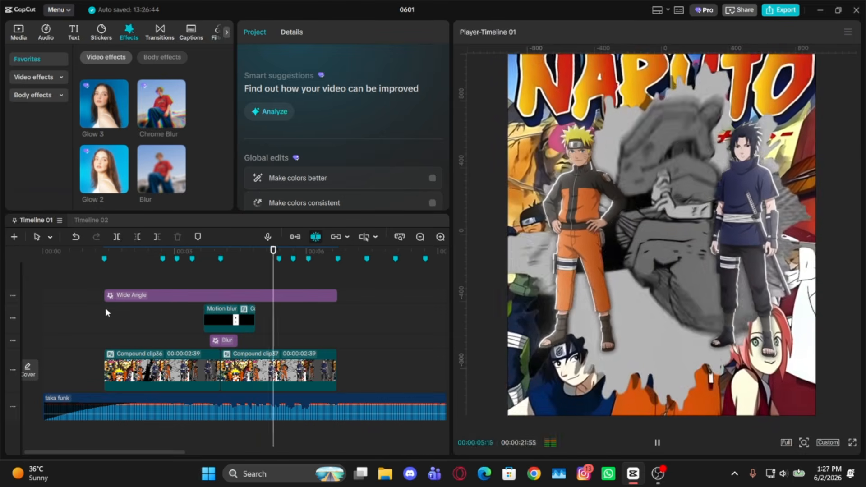
left_click(105, 313)
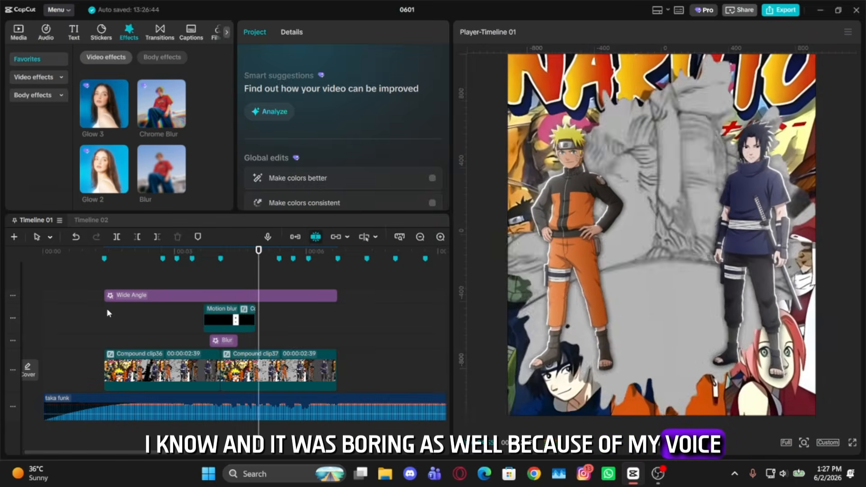
left_click(106, 314)
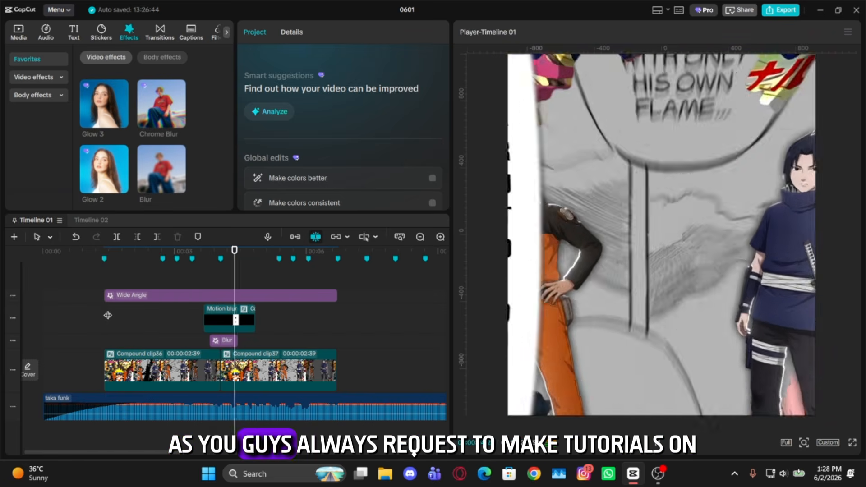
left_click(190, 326)
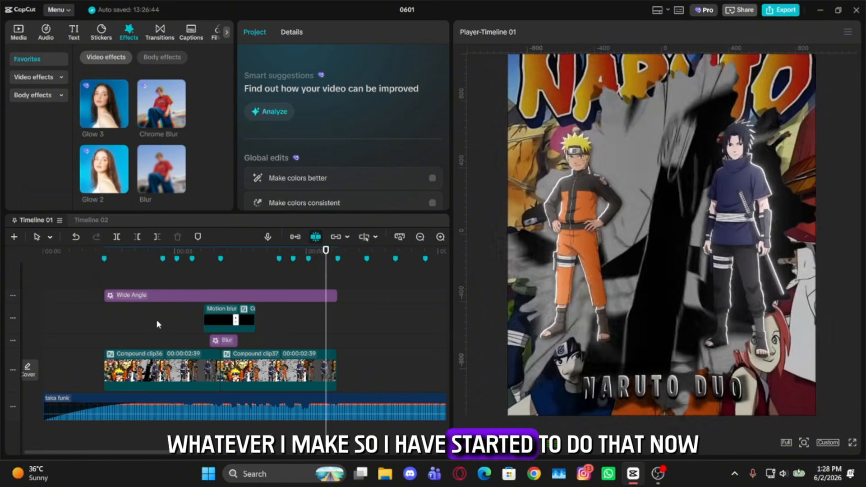
left_click(111, 326)
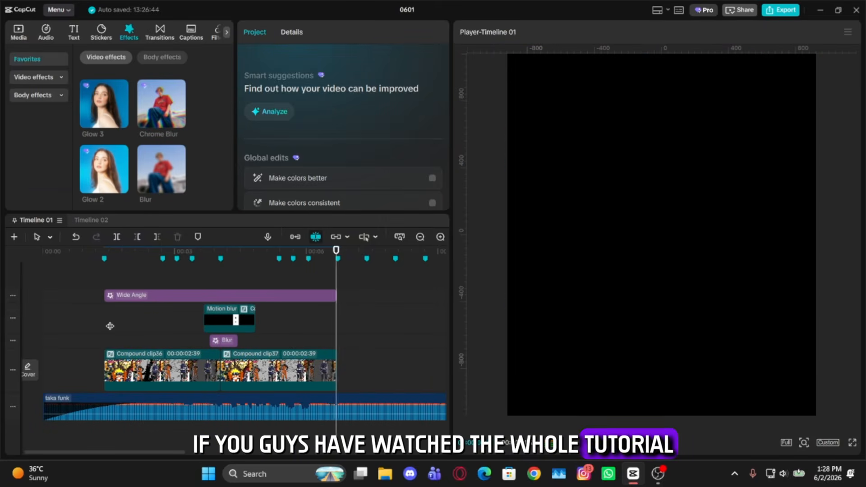
scroll(158, 320, "down", 2)
left_click(82, 329)
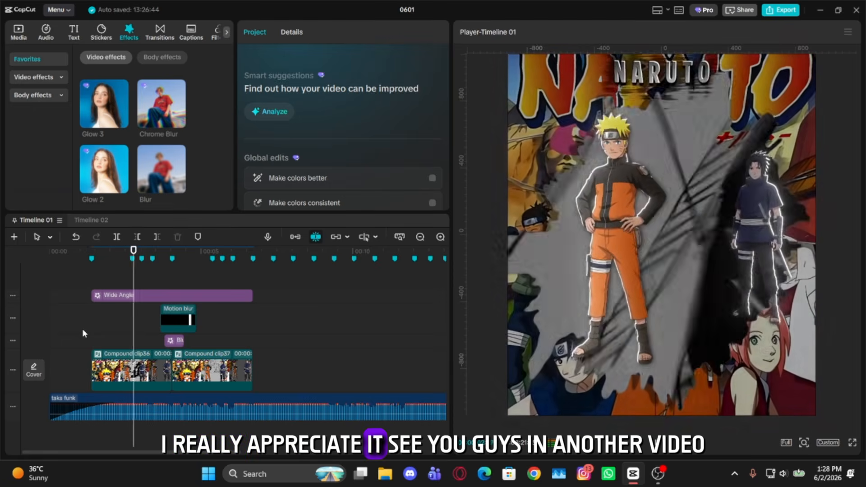